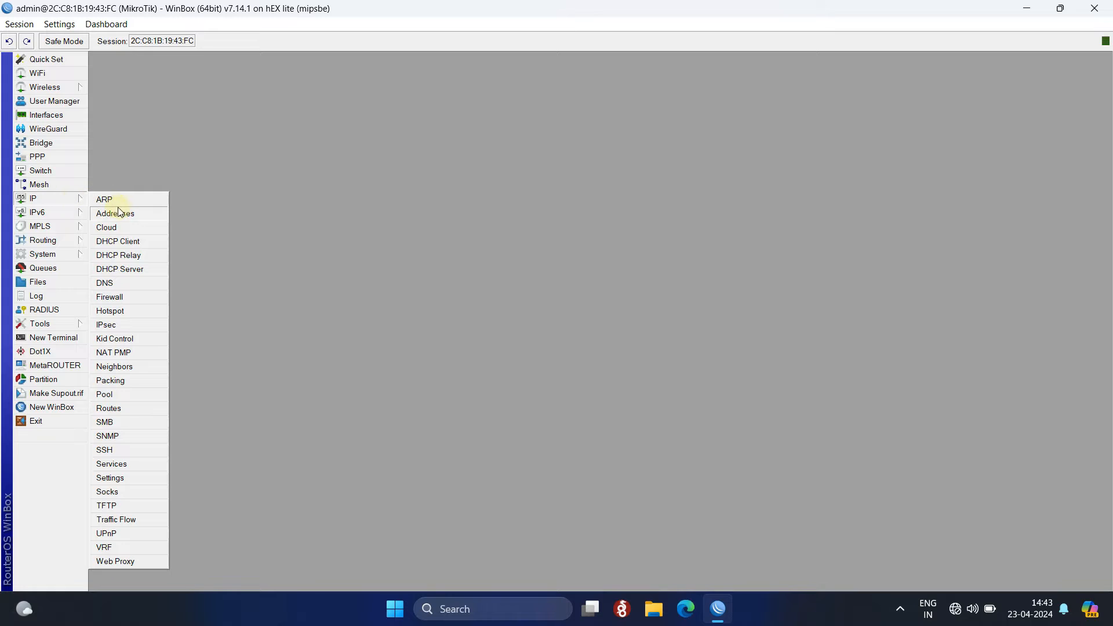
Start a new IP address entry with 192.168.33.1/24 on the interface 2LAN-HOTSPOT.
click(135, 216)
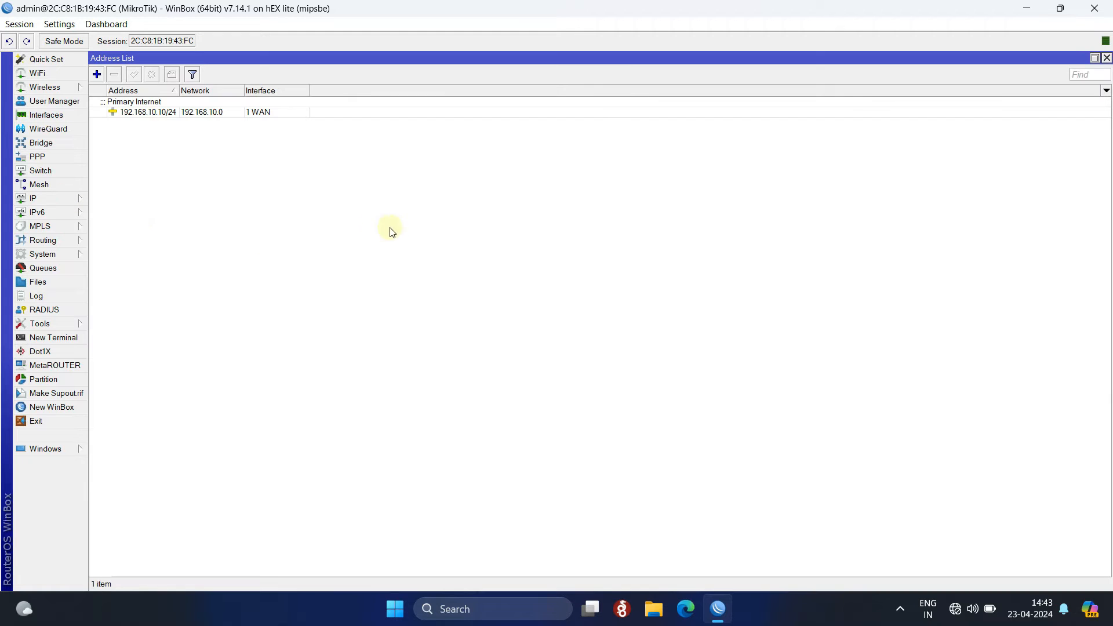
click(96, 75)
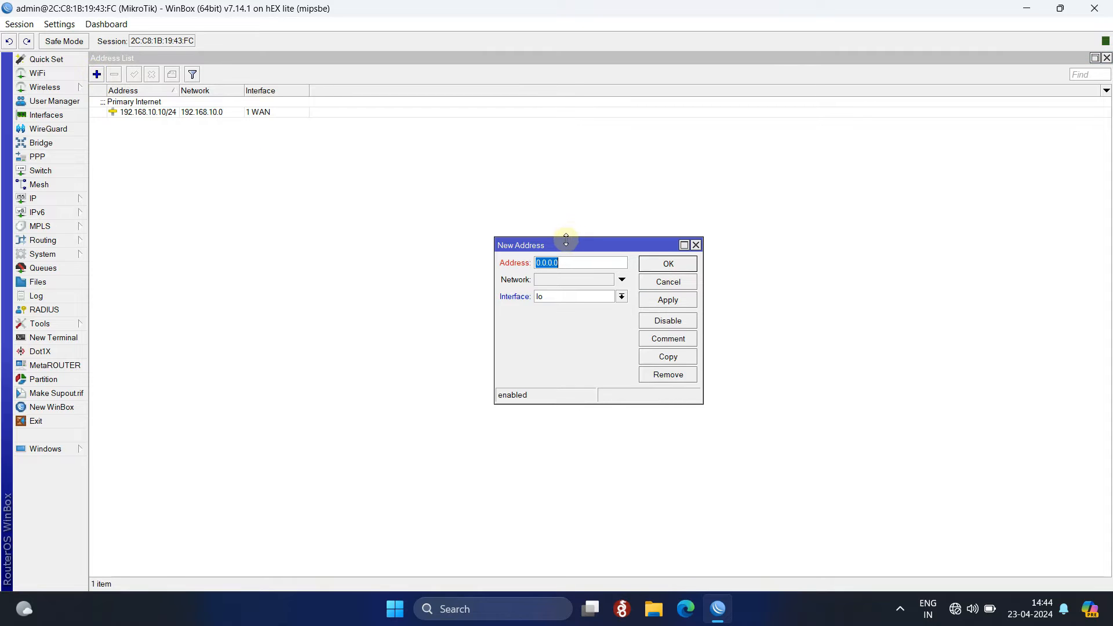
drag(536, 242, 386, 204)
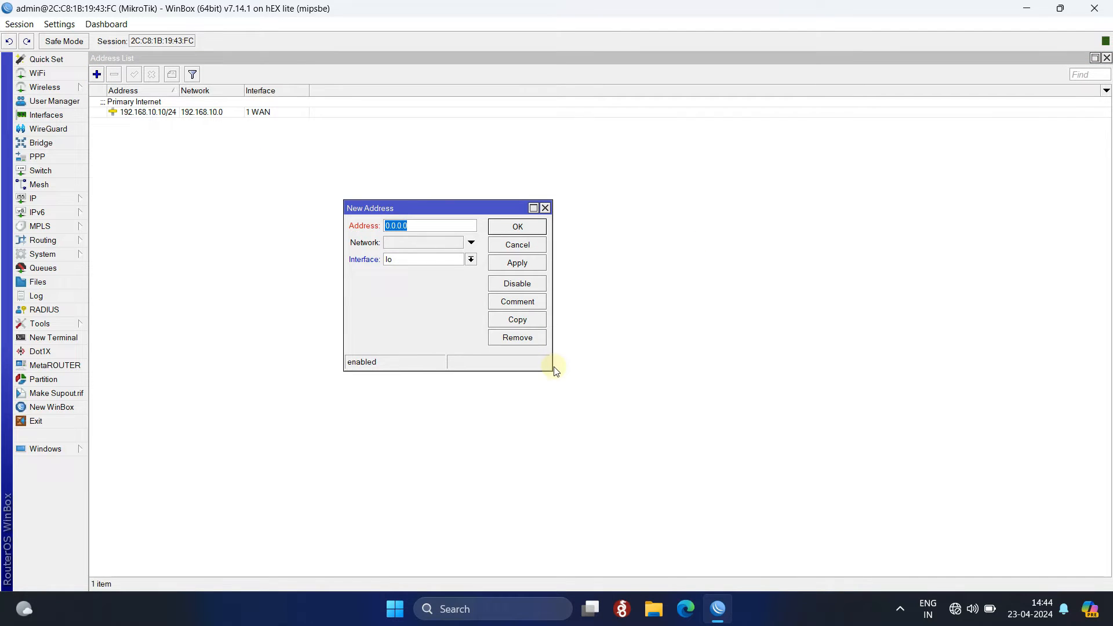
drag(548, 367, 689, 425)
click(420, 227)
drag(435, 231, 381, 231)
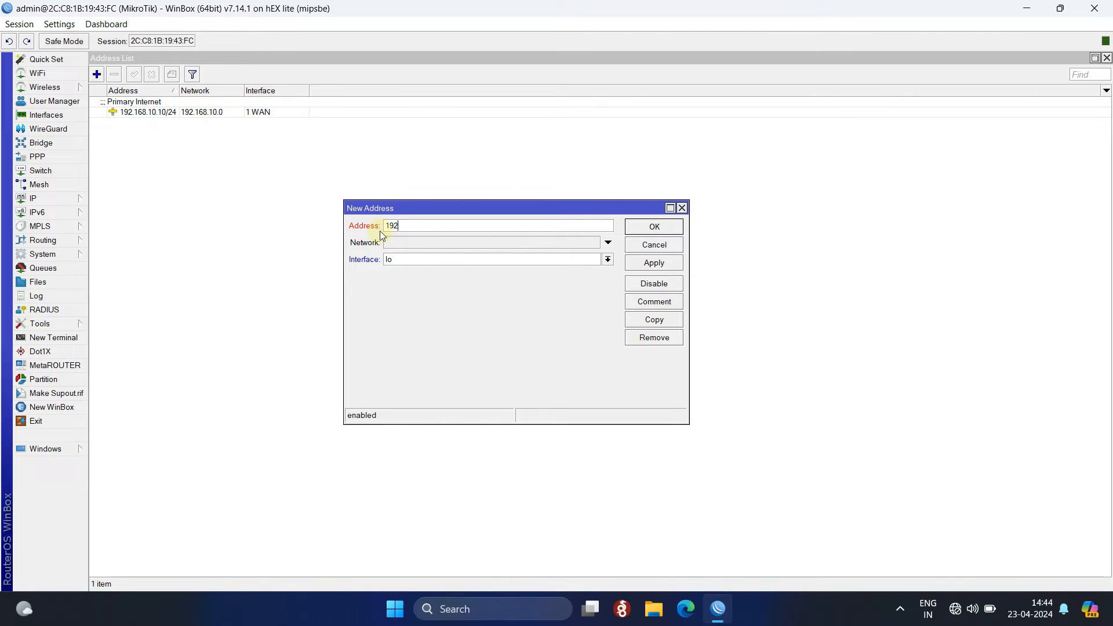
text(192.168.33.1/24)
click(607, 259)
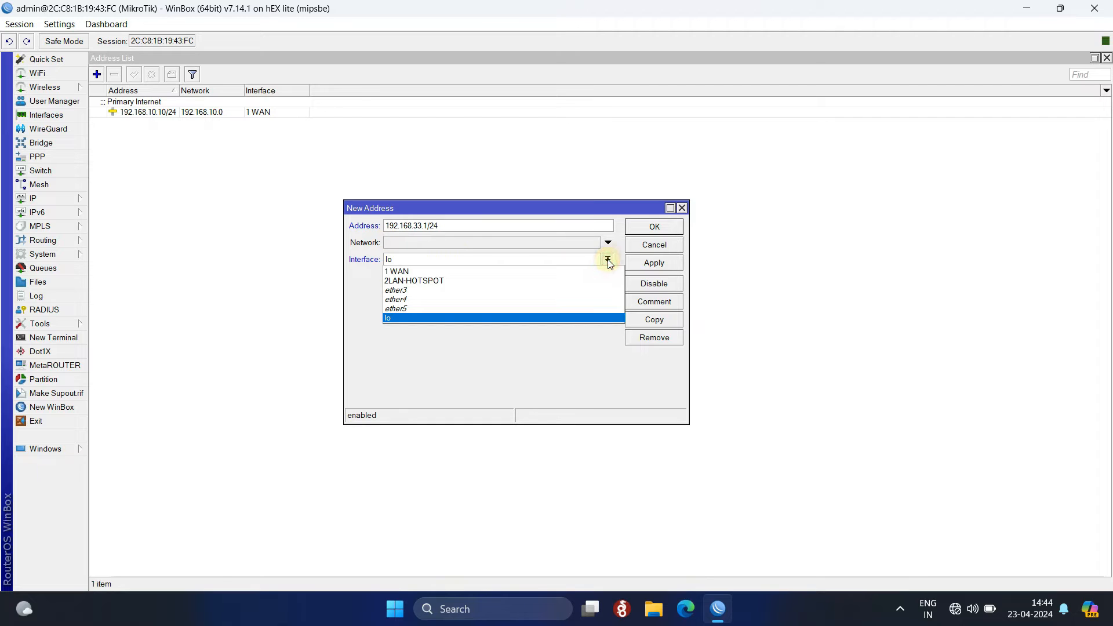
click(558, 281)
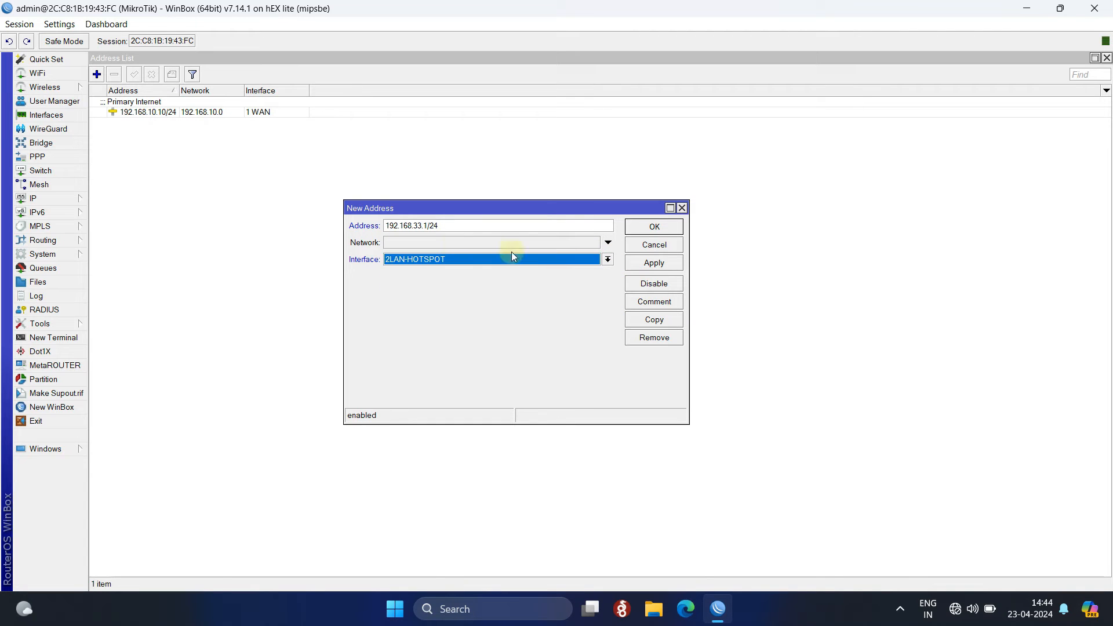
Add the comment Hotspot to the new address, save it, and close the address list.
click(667, 301)
text(Hotspot)
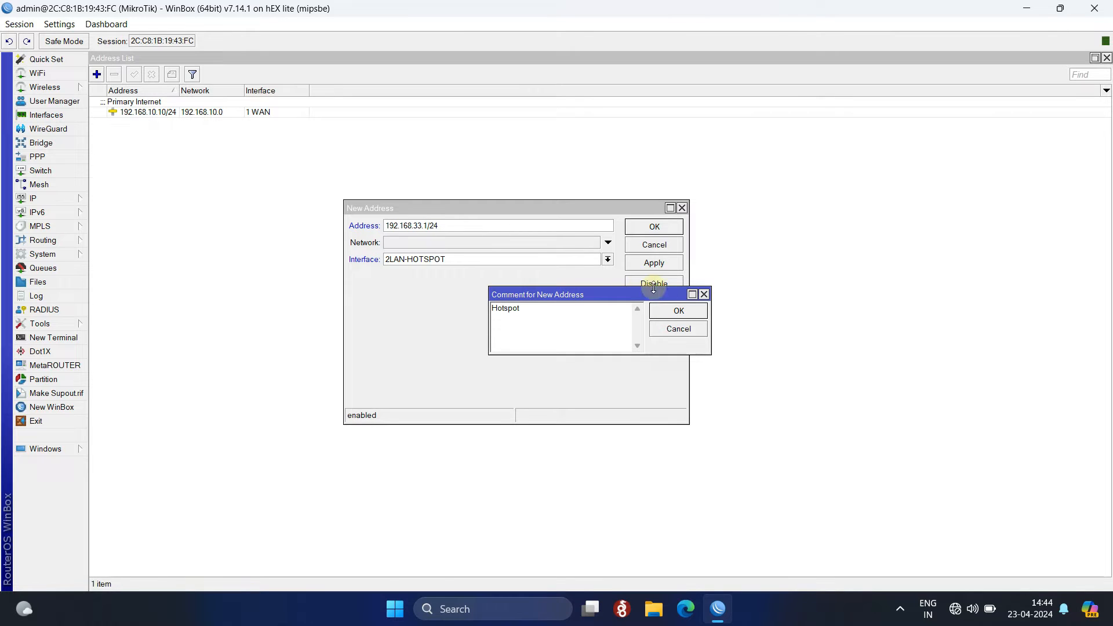
click(673, 312)
click(665, 268)
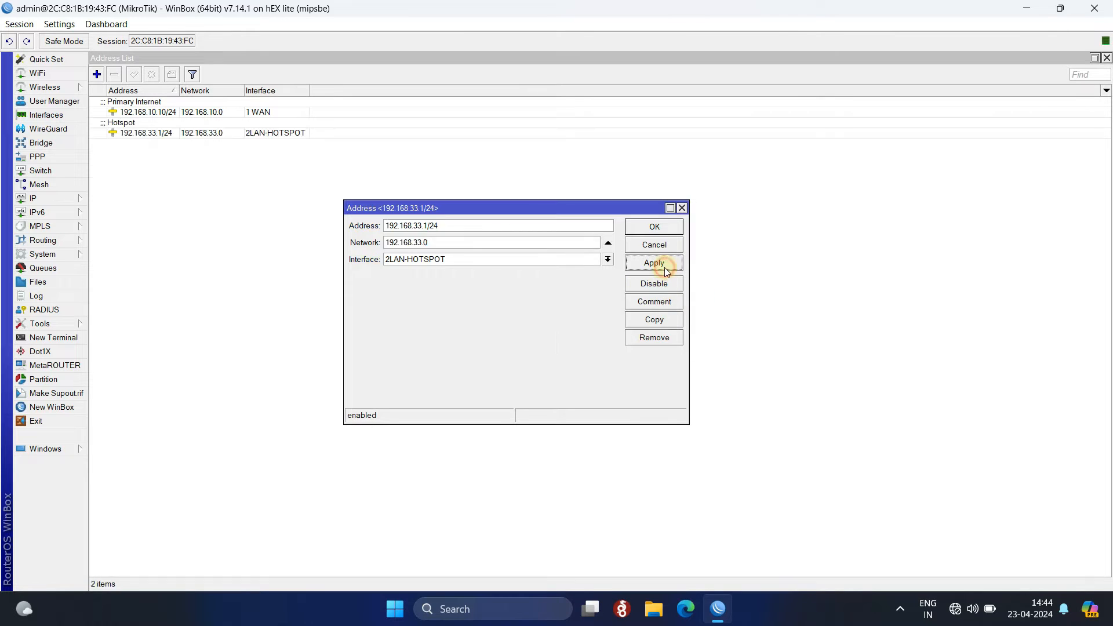
click(665, 227)
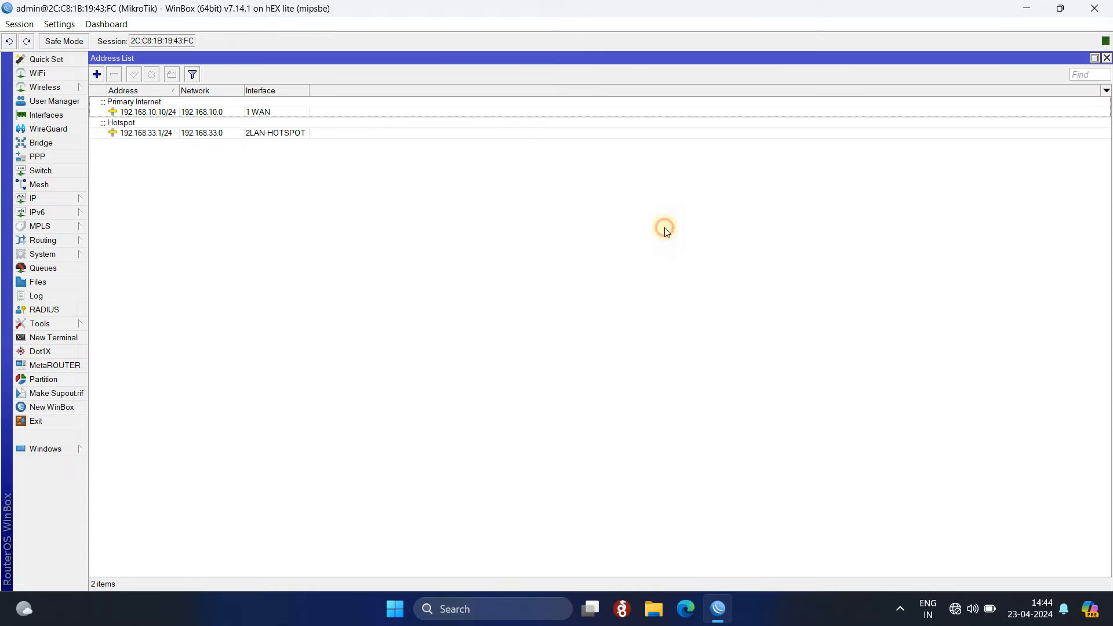
click(219, 133)
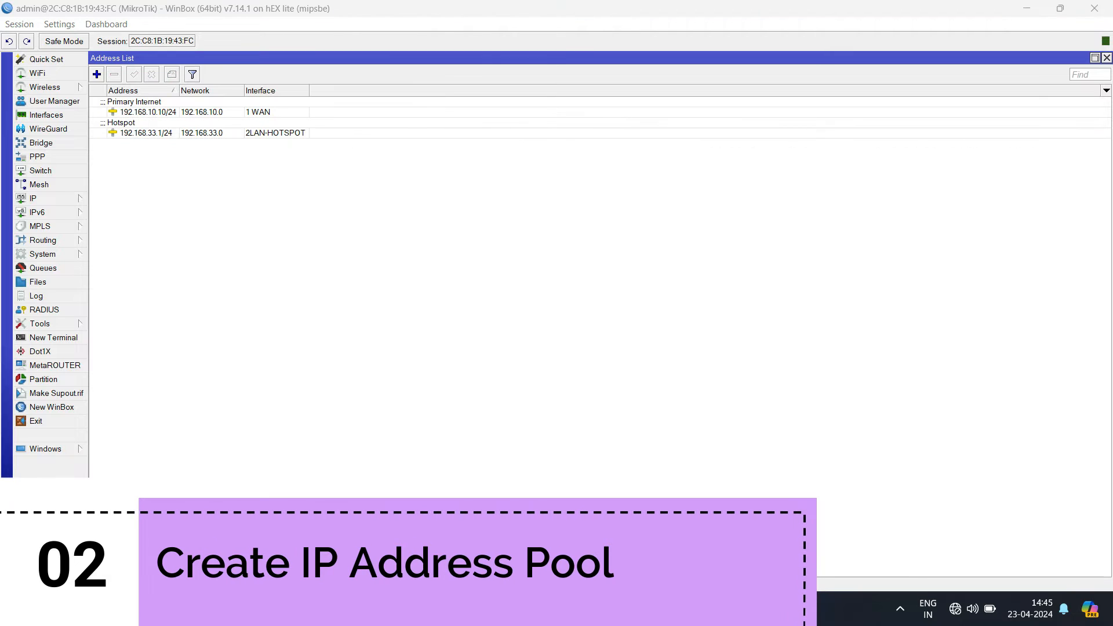
click(1107, 58)
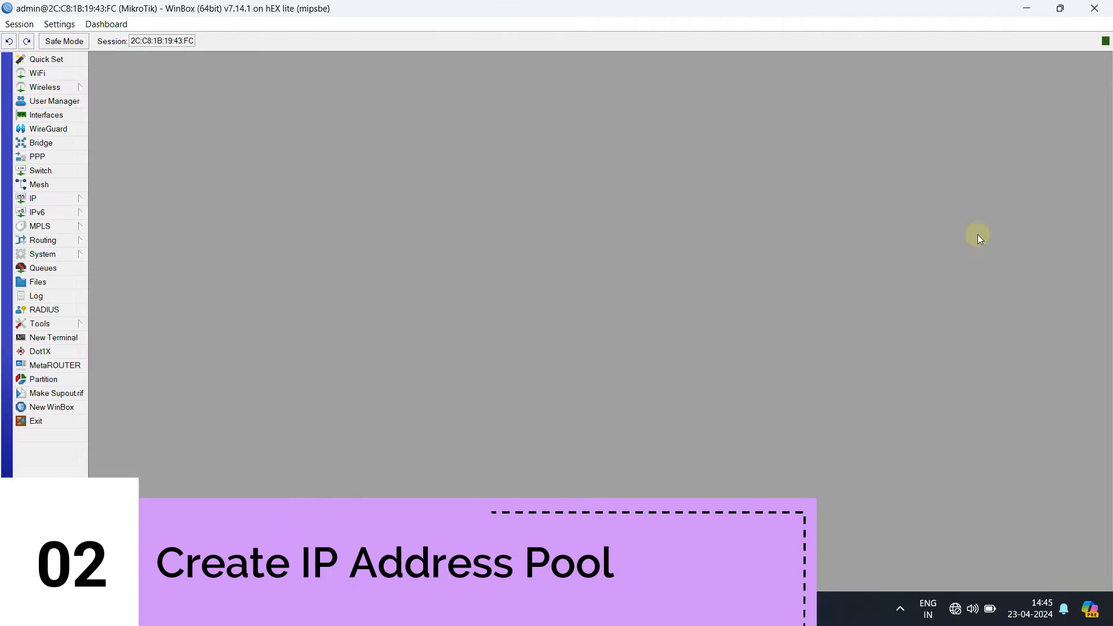
Start a new IP pool and name it Hotspot.
click(70, 201)
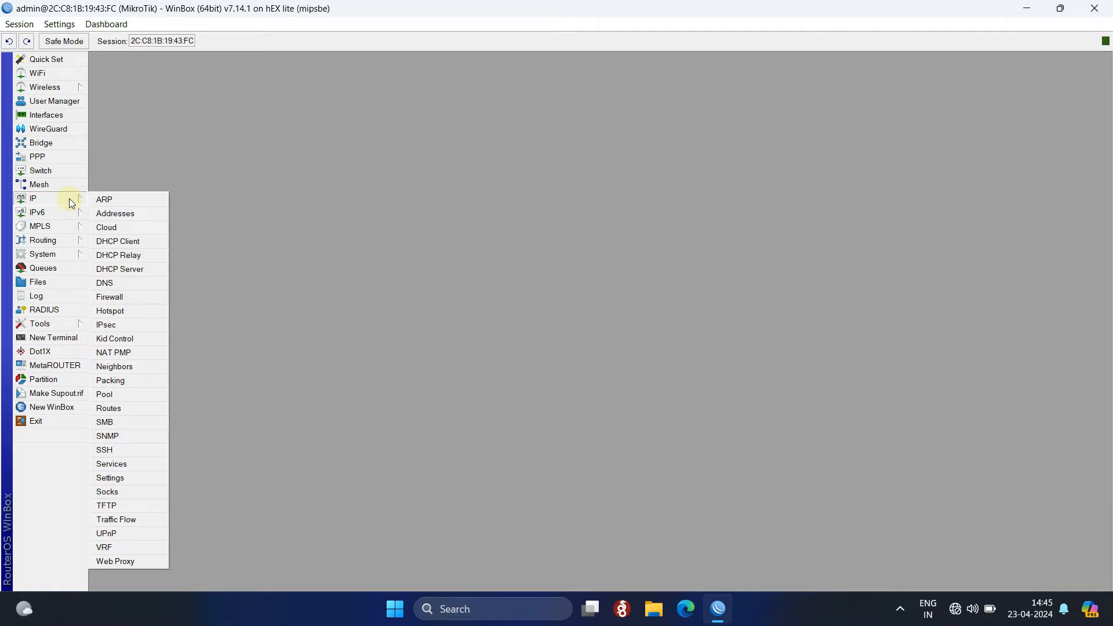
click(144, 394)
drag(484, 189, 331, 144)
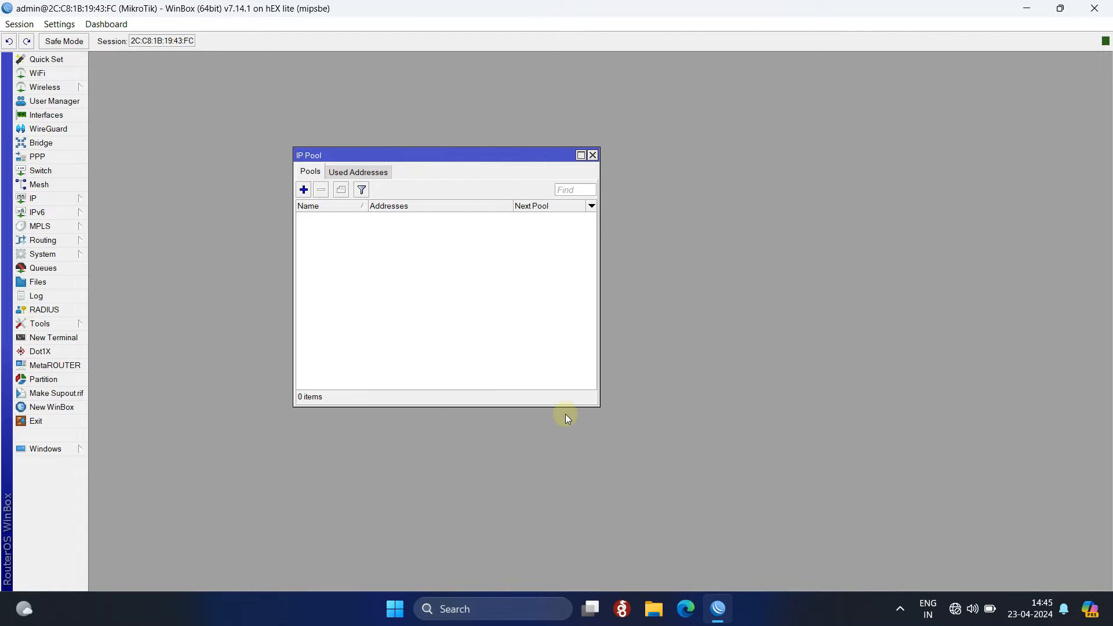
drag(600, 407, 844, 482)
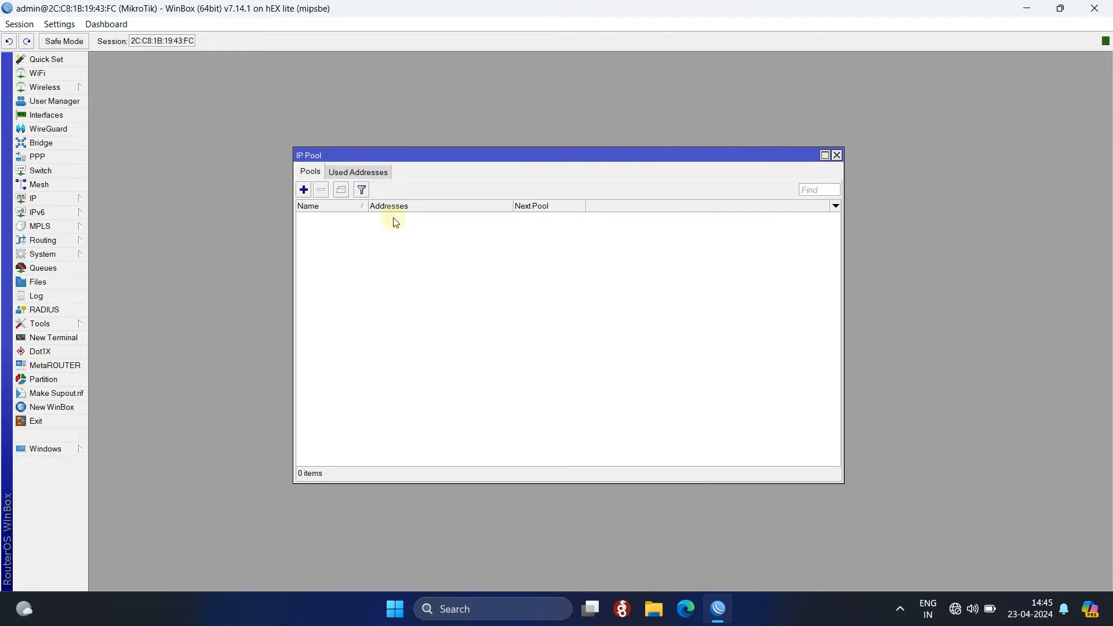
click(309, 194)
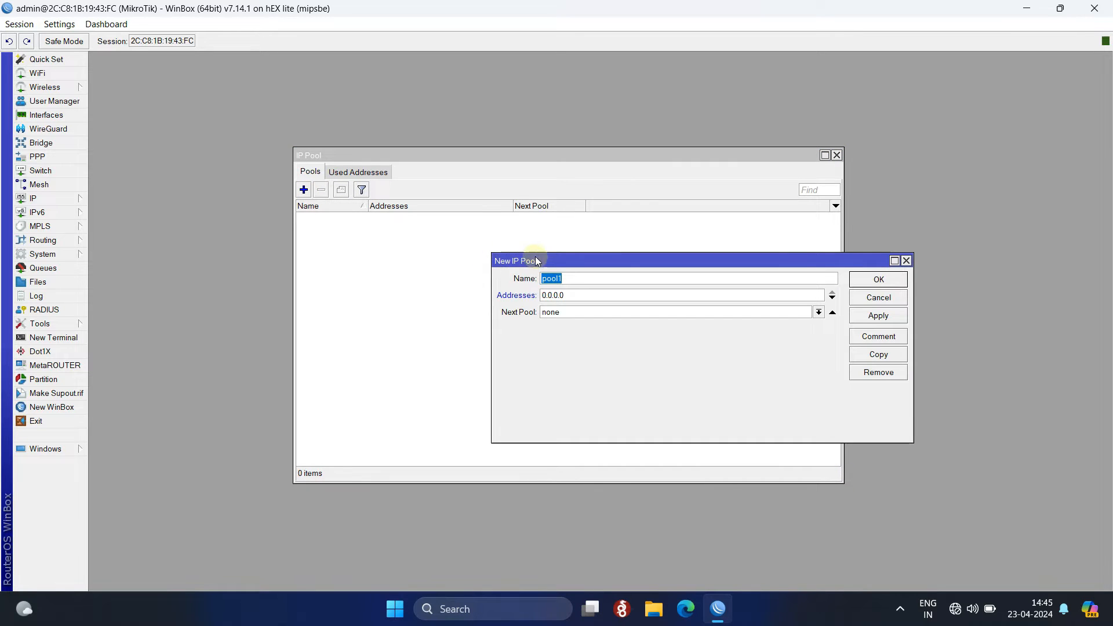
drag(549, 256, 434, 251)
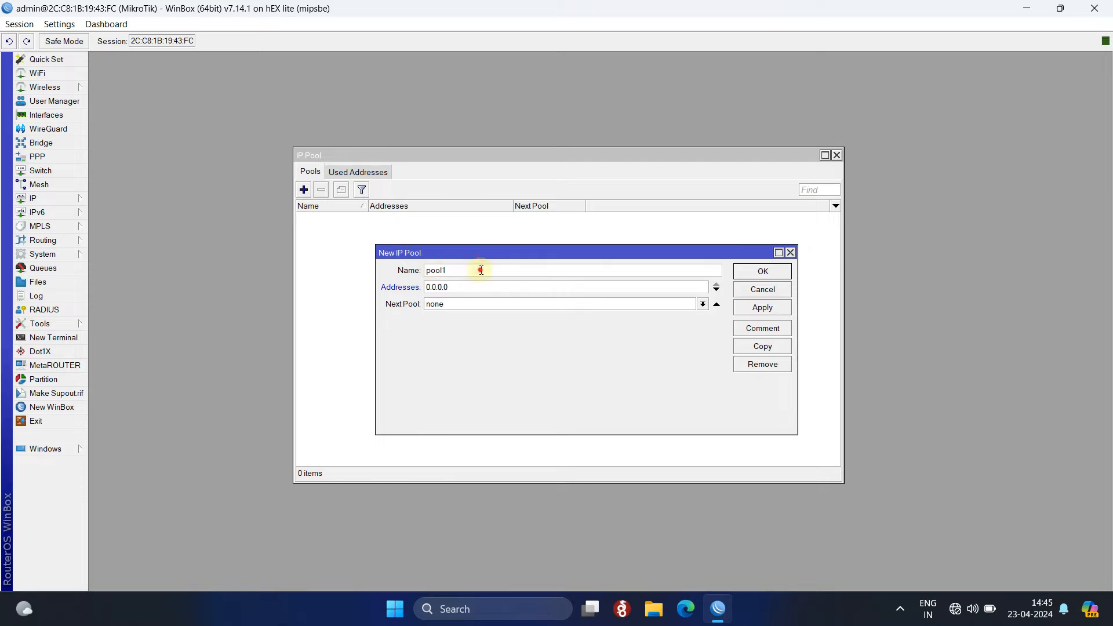
text(Hotspot)
Set the pool's address range to 192.168.33.10-192.168.33.100, save it, and close the IP pool list.
double_click(474, 288)
text(192.168.33.10)
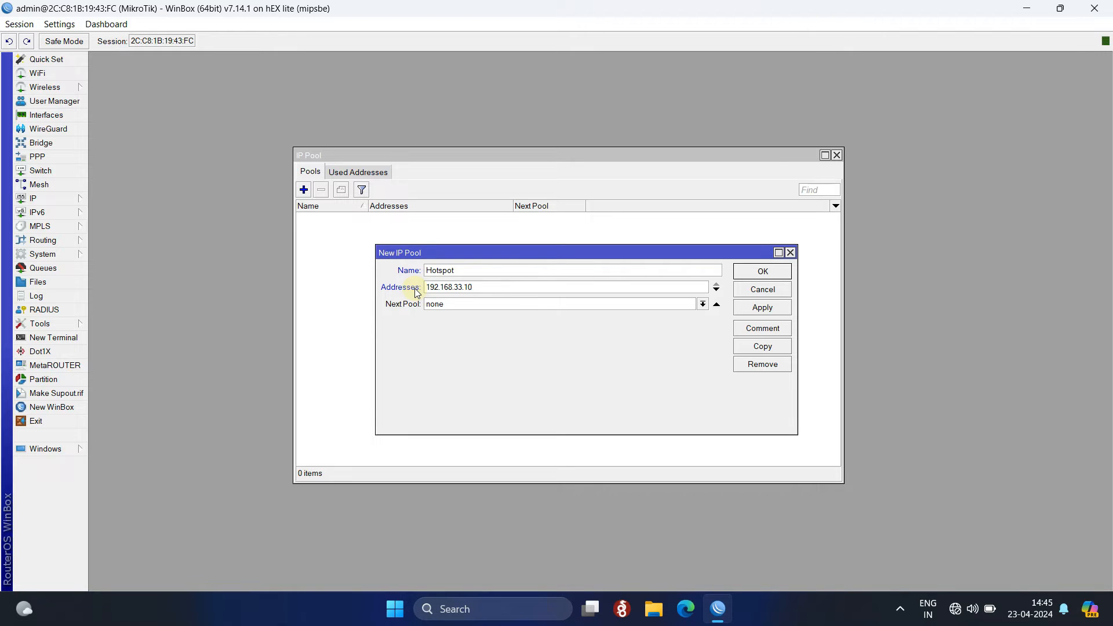
text(-192.168.33.100)
drag(542, 288, 404, 290)
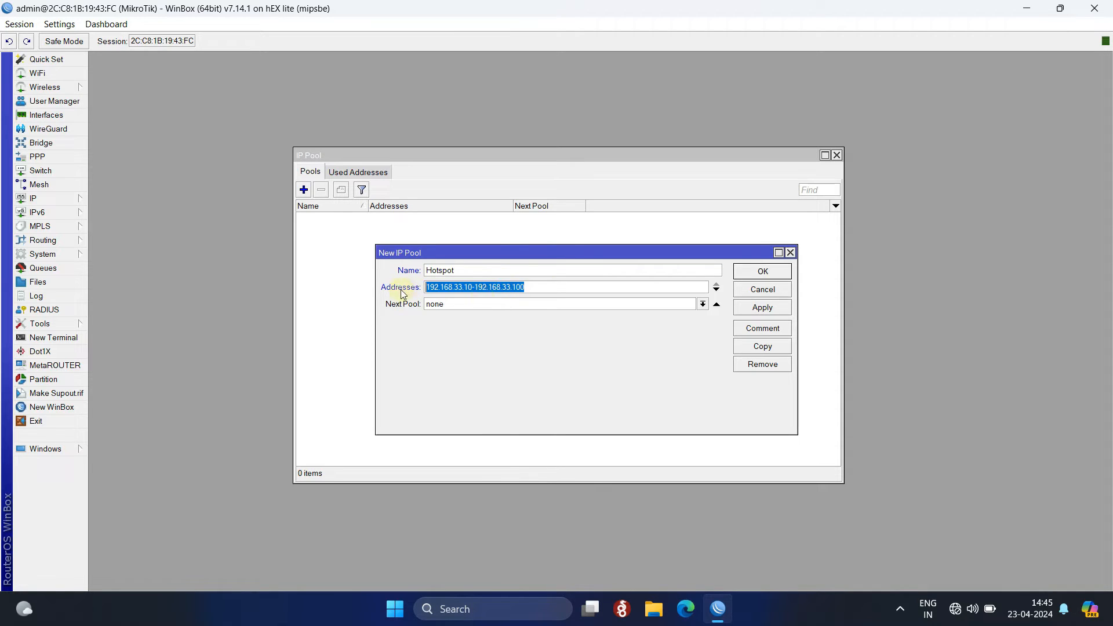
click(776, 305)
click(771, 272)
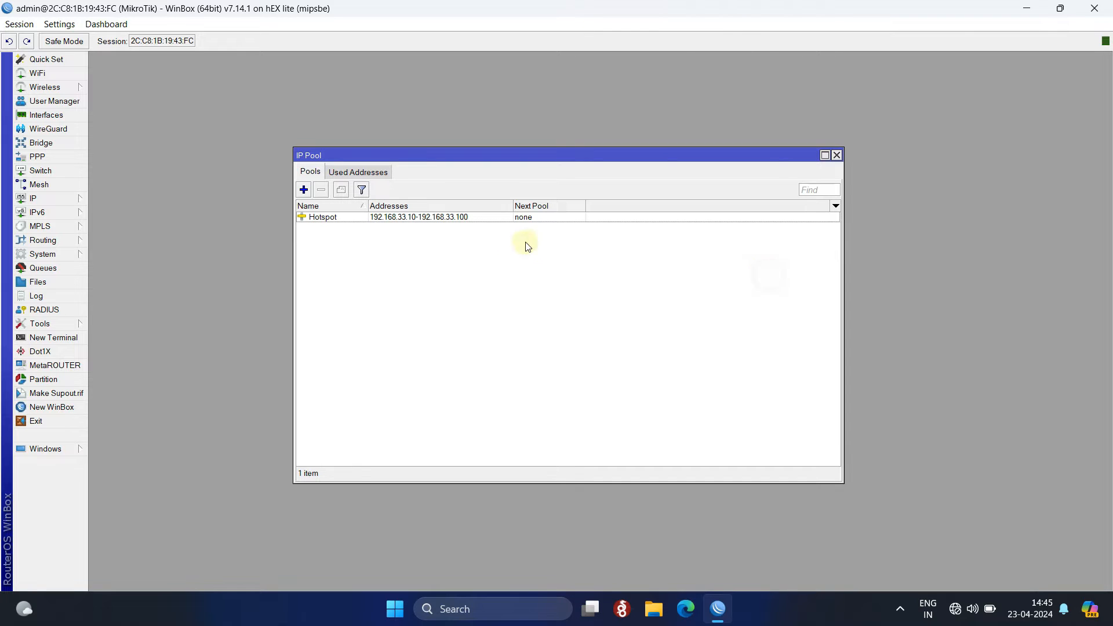
click(464, 217)
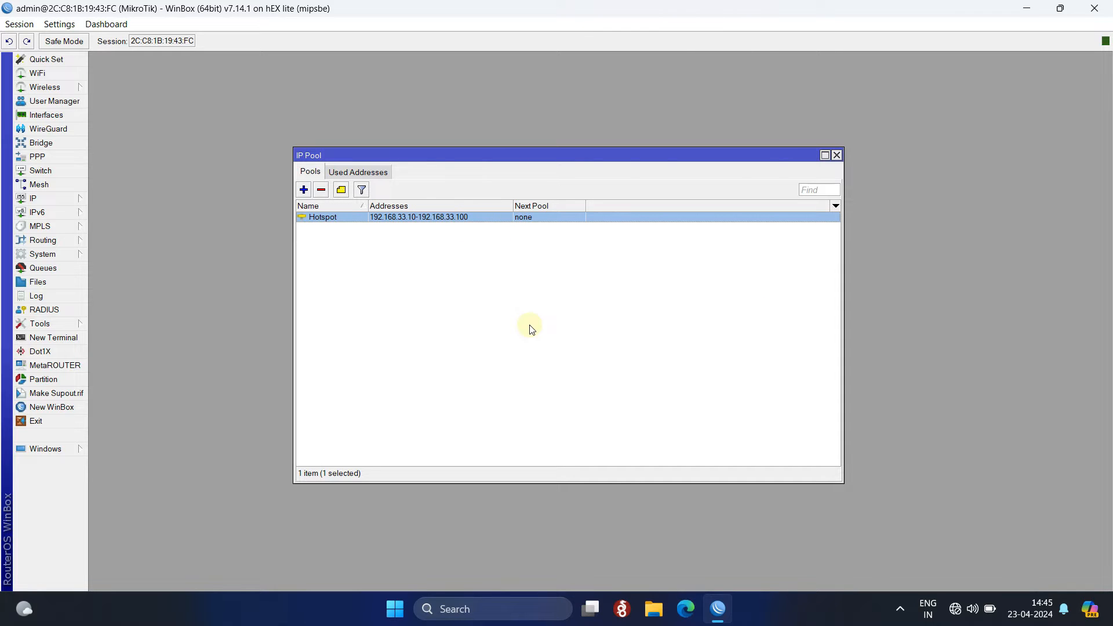
click(836, 155)
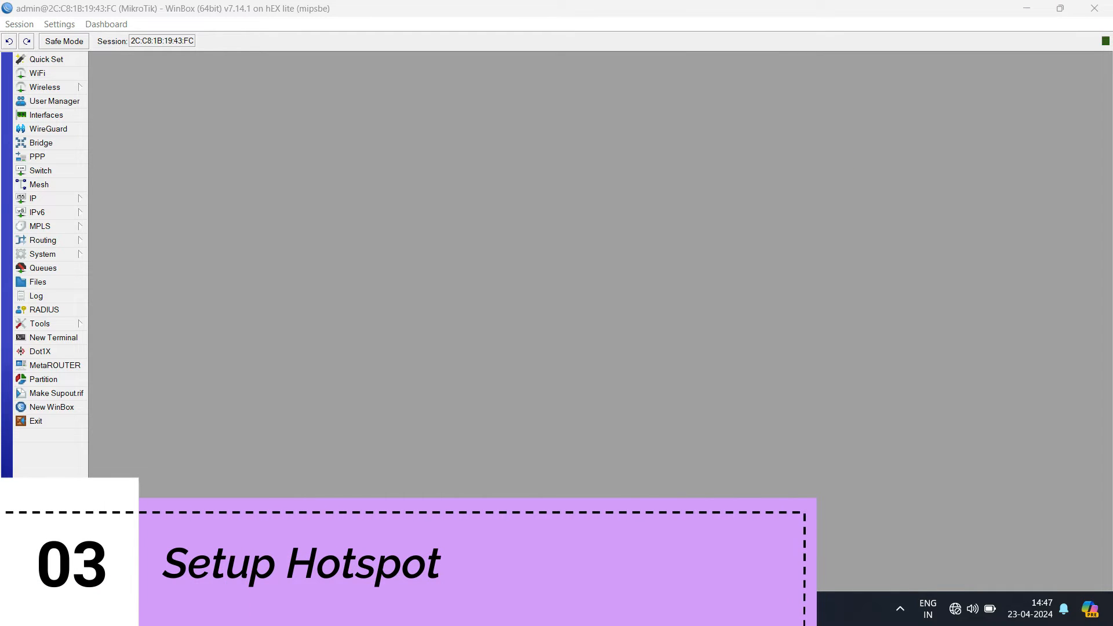
Start the Hotspot Setup wizard and choose 2LAN-HOTSPOT as the HotSpot interface.
click(50, 200)
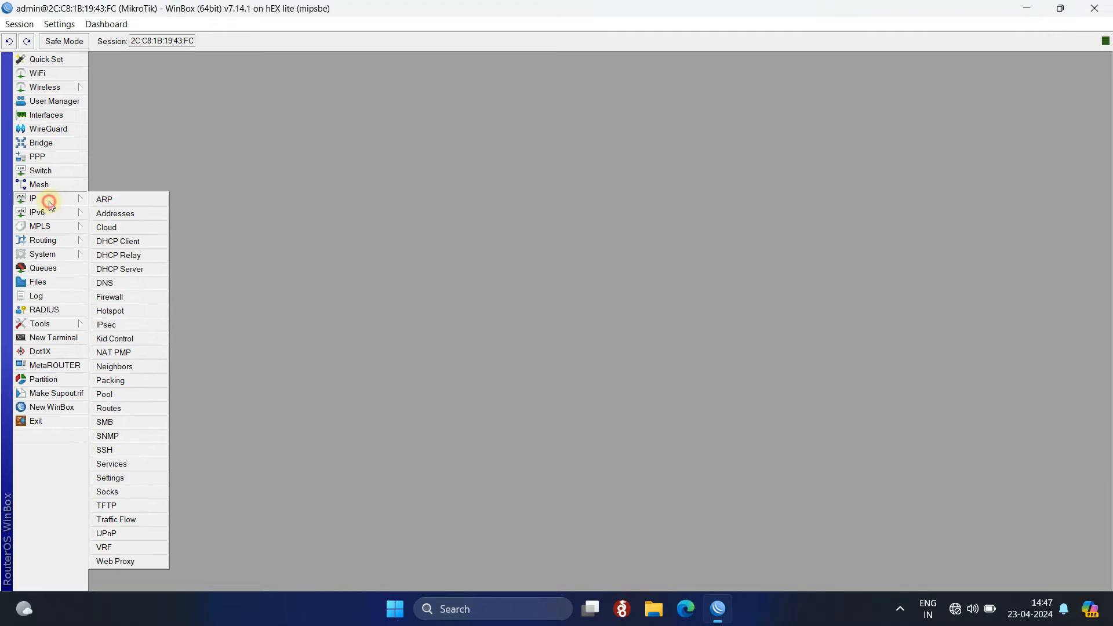
click(130, 311)
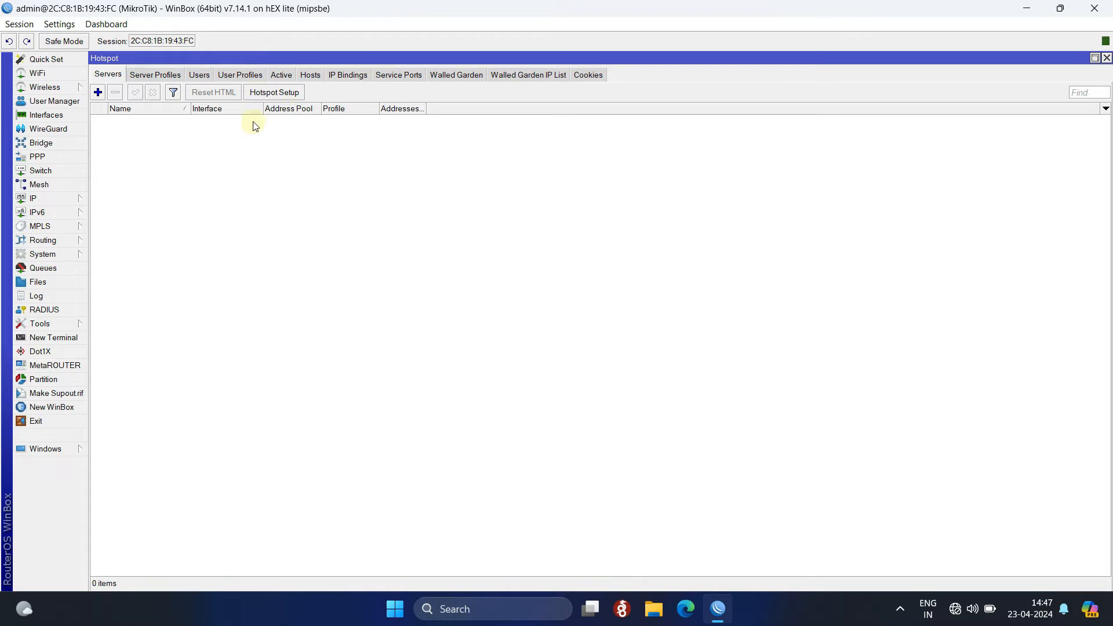
click(270, 96)
drag(615, 280, 477, 248)
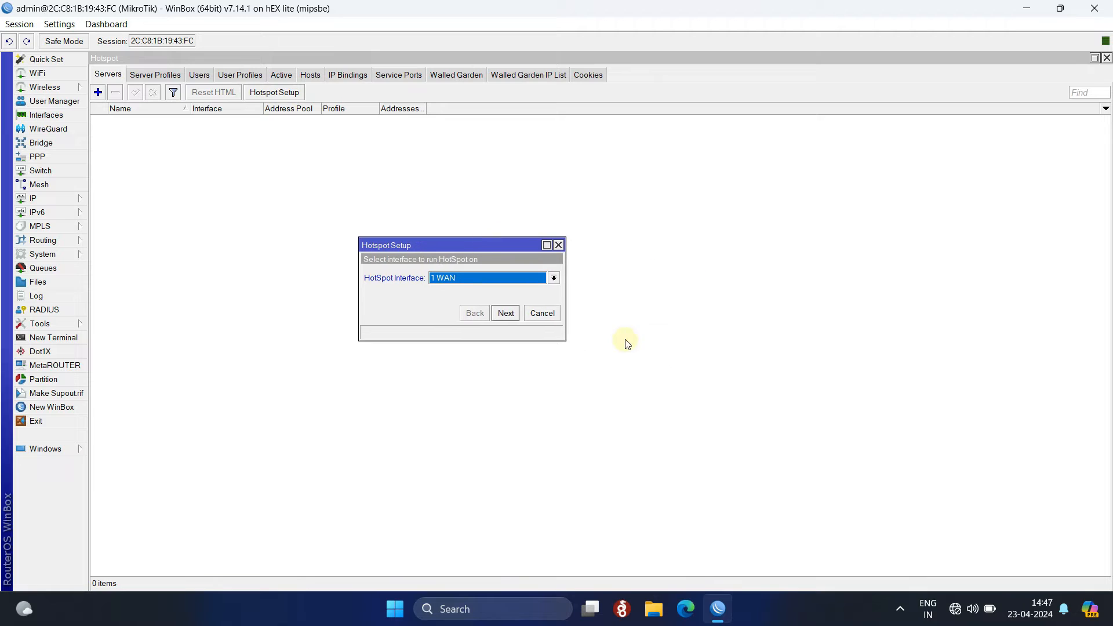
drag(567, 342, 729, 404)
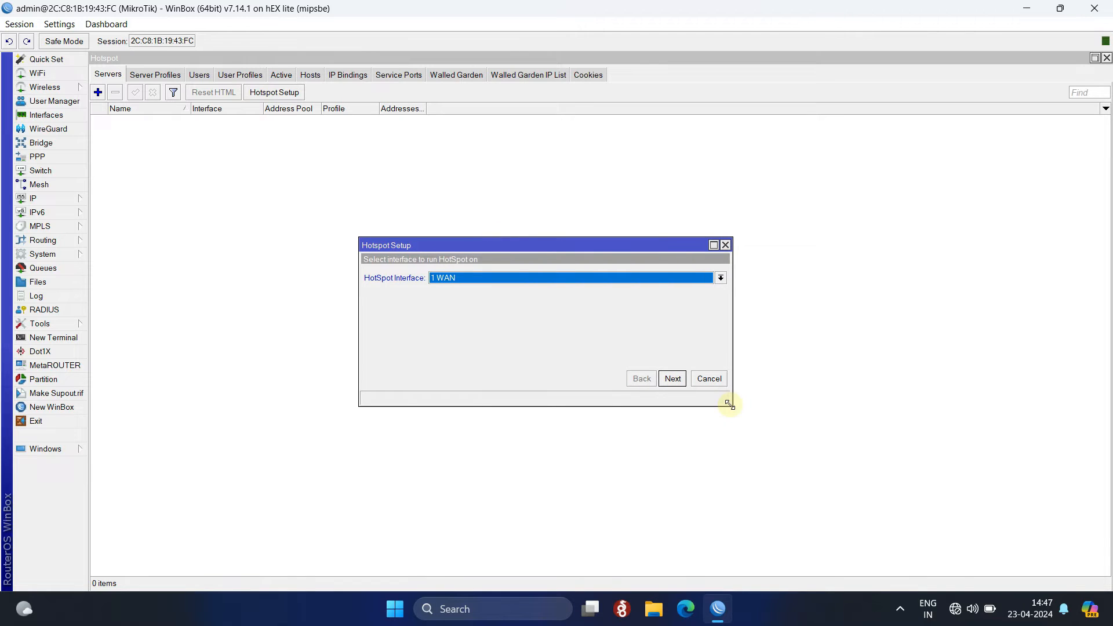
click(463, 279)
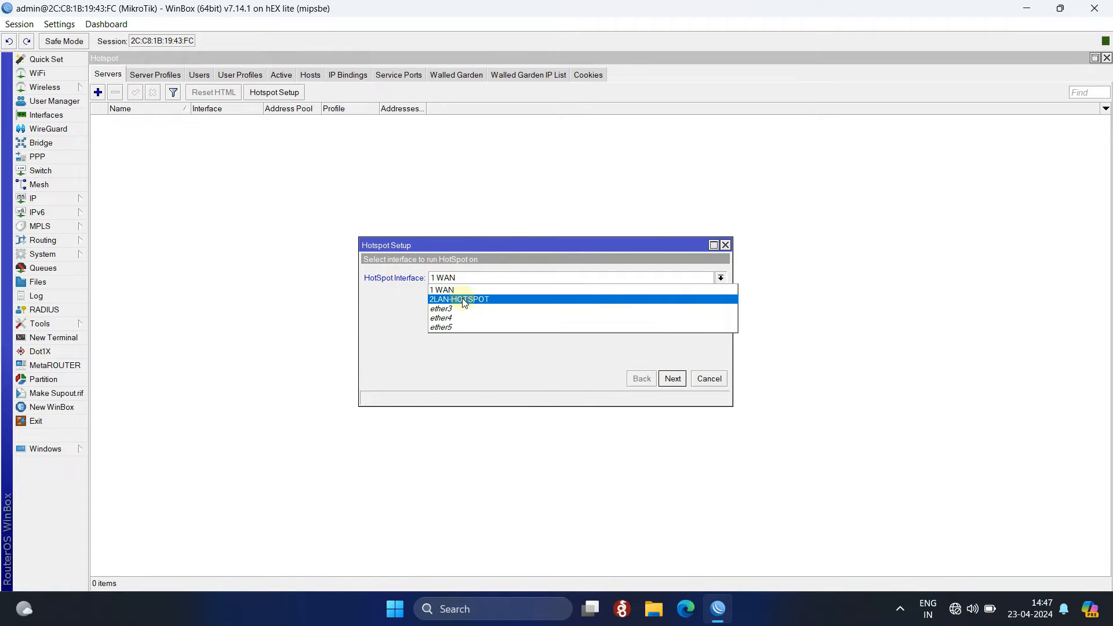
click(464, 300)
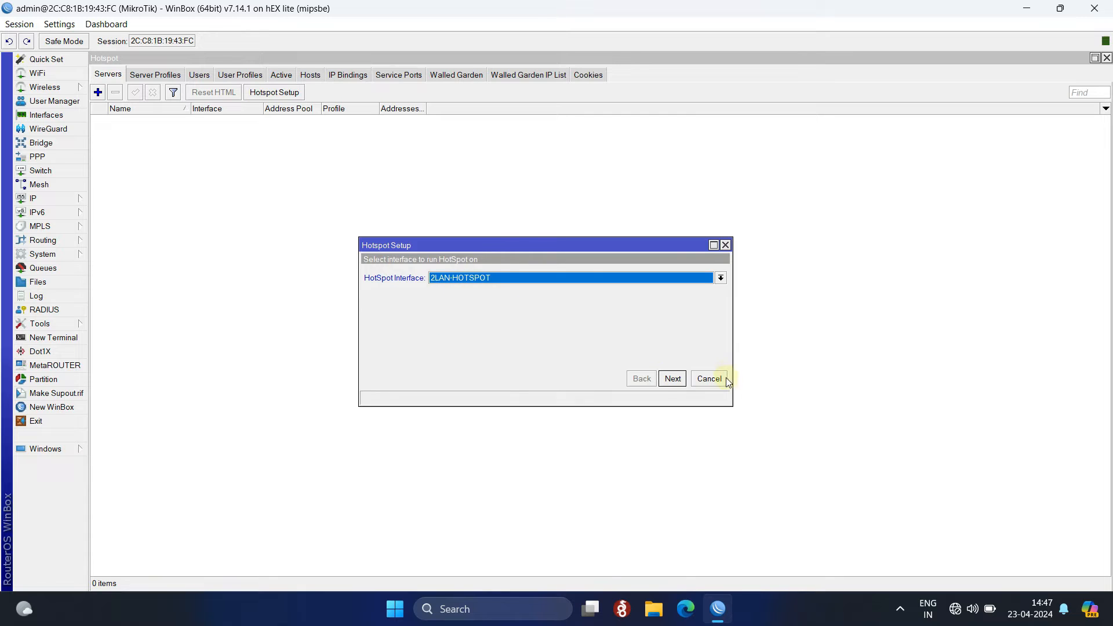
click(673, 379)
Accept 192.168.33.1/24 as the masqueraded local network address and 192.168.33.10-192.168.33.100 as the hotspot address pool.
click(538, 284)
drag(575, 279, 458, 279)
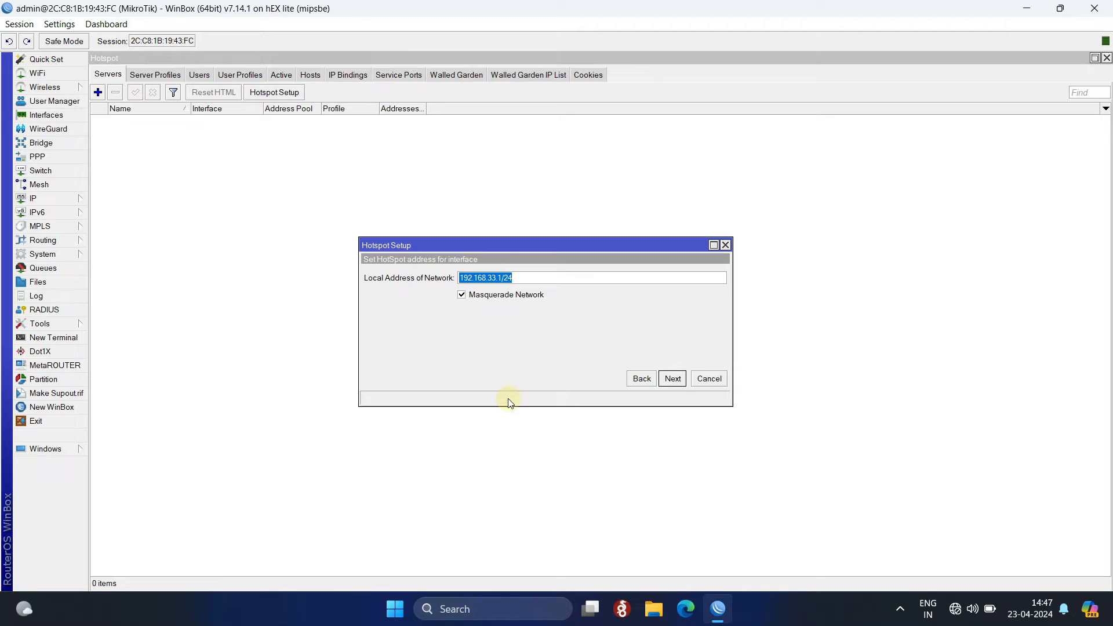
click(537, 276)
click(673, 378)
click(604, 278)
drag(630, 278, 456, 278)
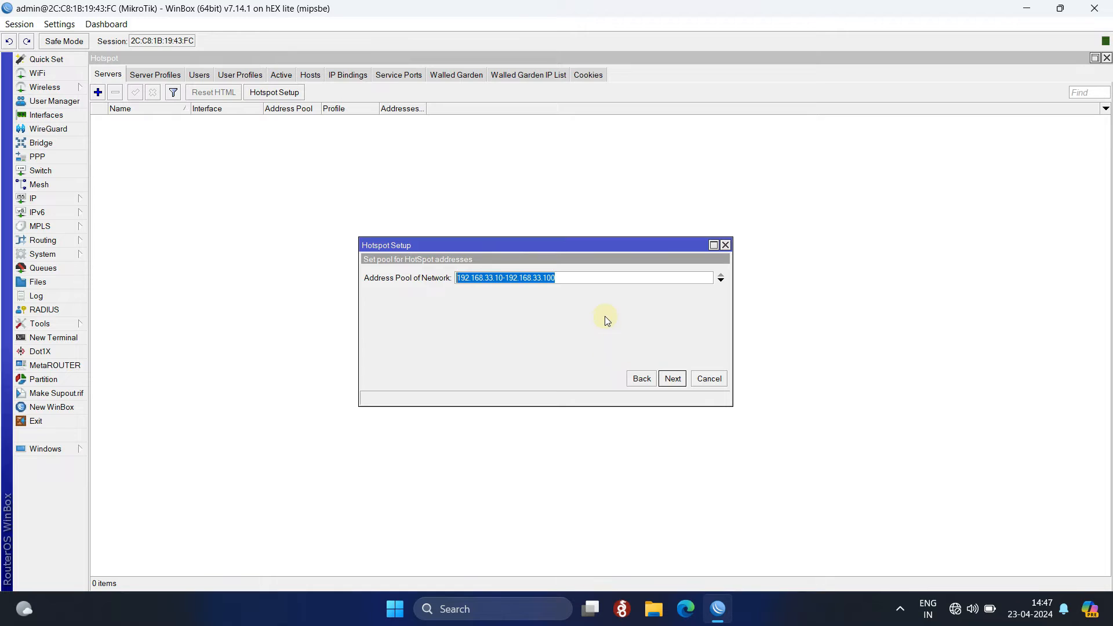
click(600, 282)
click(669, 379)
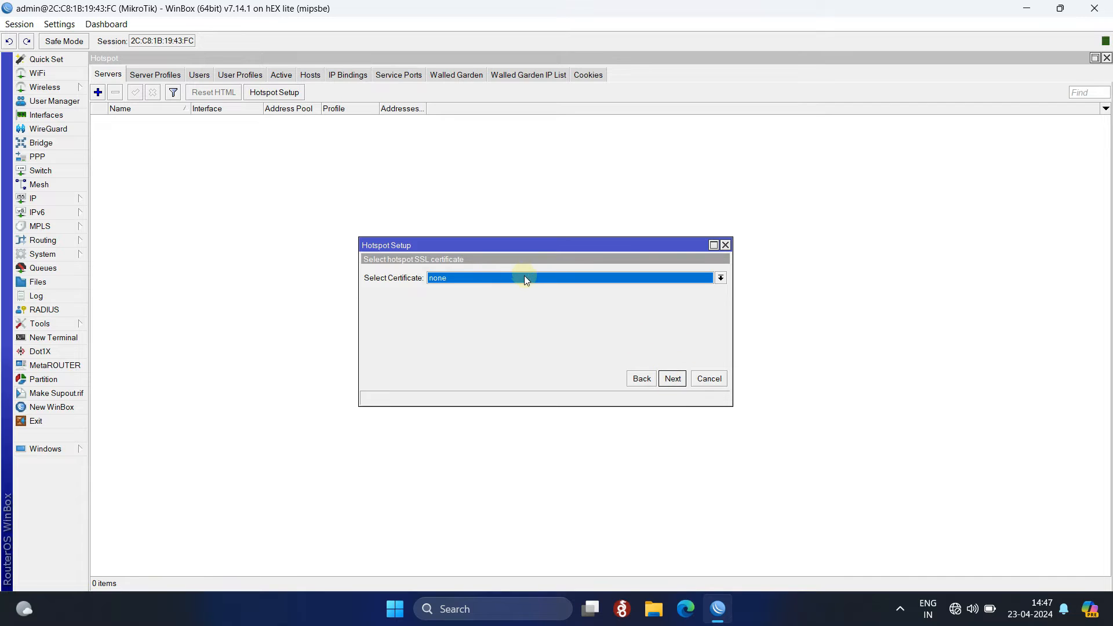
Keep the default certificate and SMTP server settings and accept 8.8.8.8 and 1.1.1.1 as DNS servers.
click(671, 379)
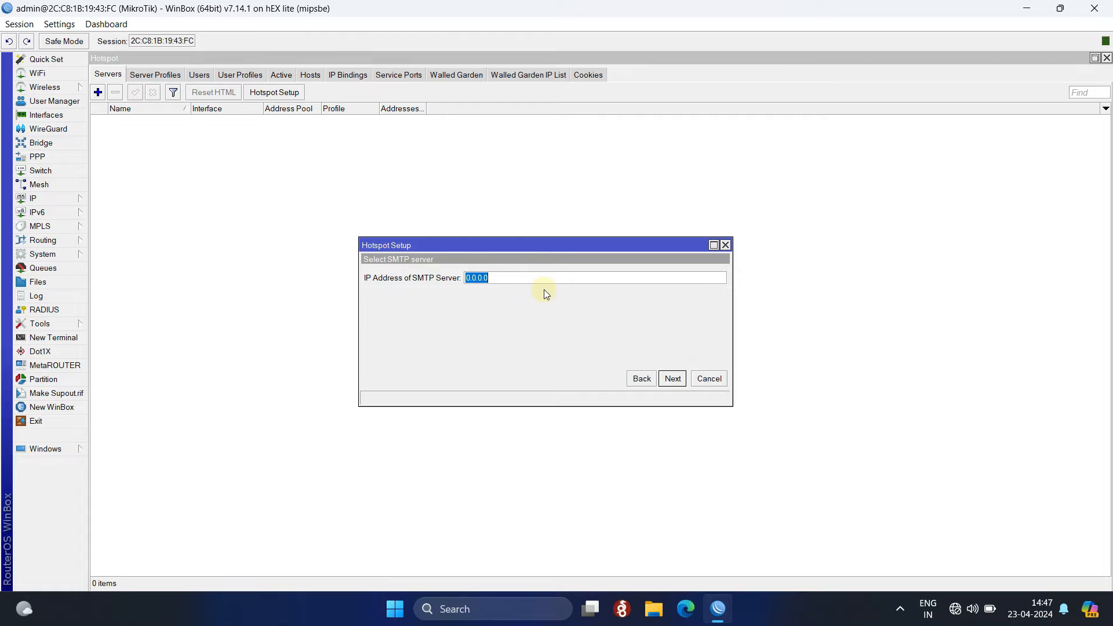
click(670, 380)
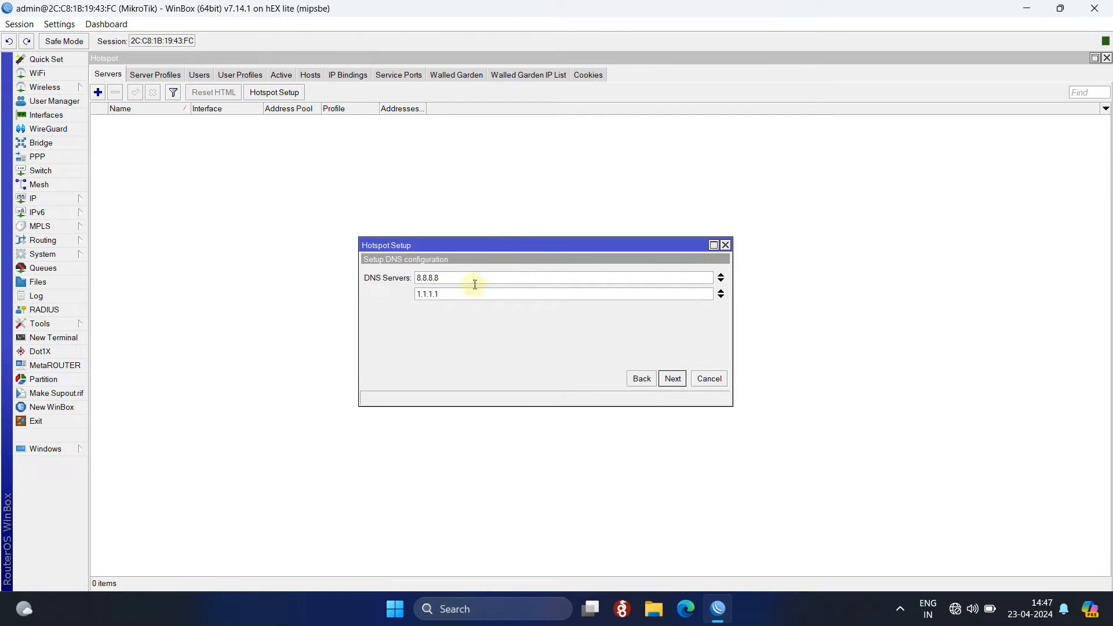
click(510, 277)
drag(443, 279, 401, 292)
click(672, 378)
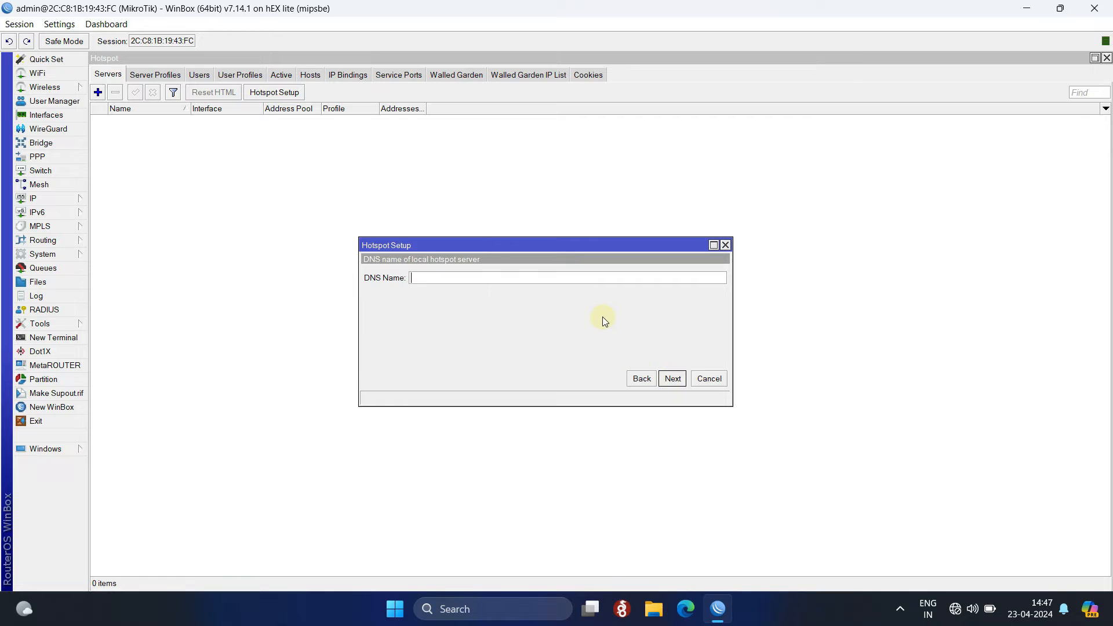
Set the local hotspot server's DNS name to wirenetwork.in.
text(wirenetwork.in)
drag(502, 278, 411, 278)
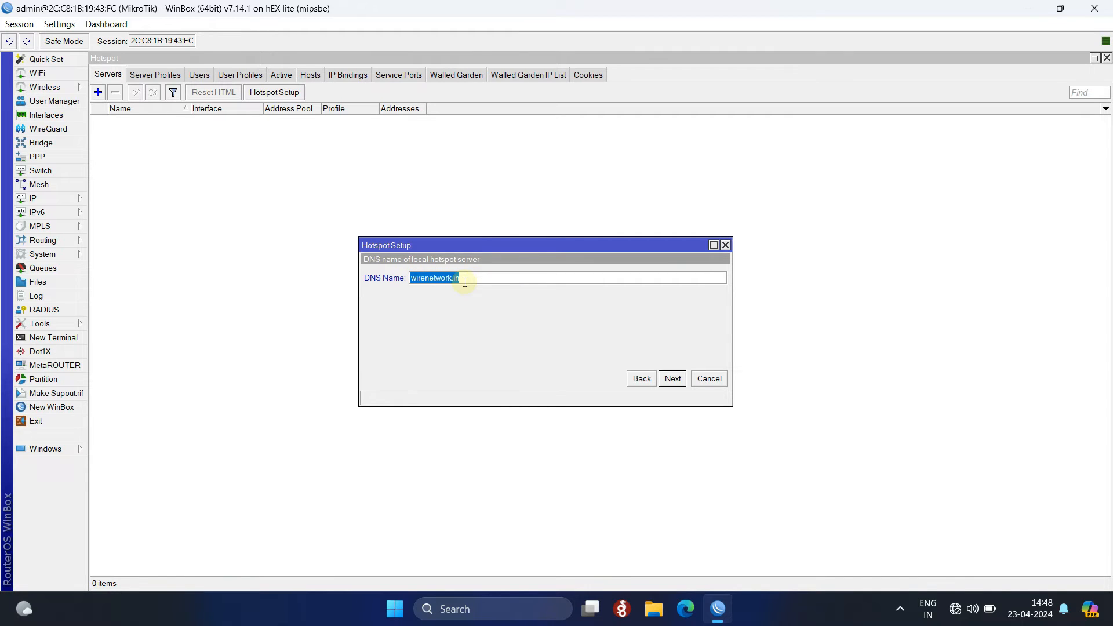
click(484, 280)
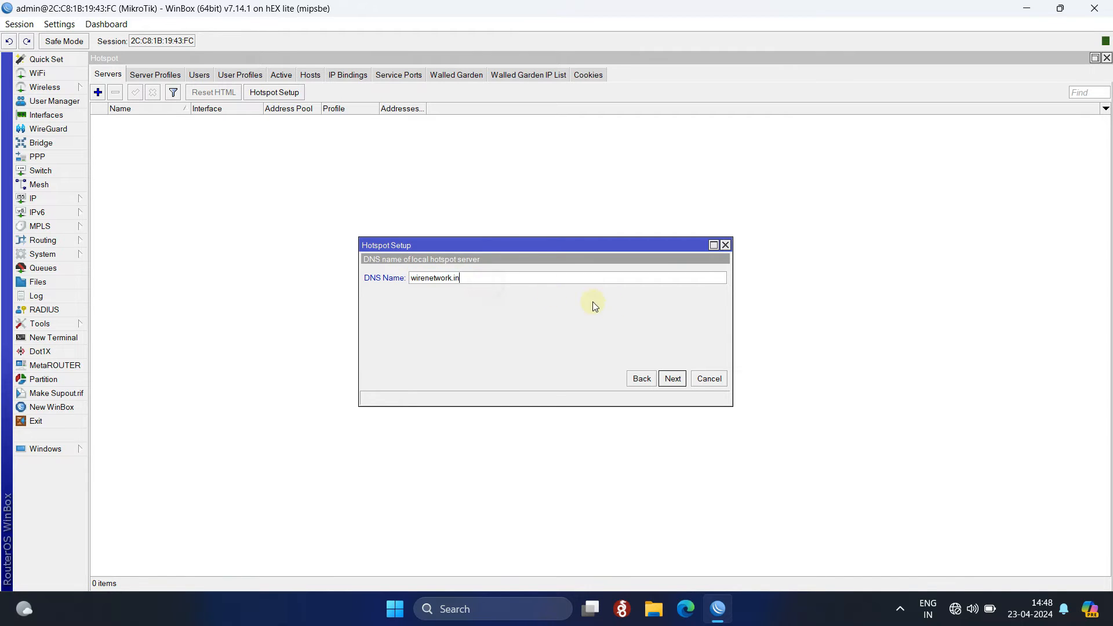
Finish the Hotspot Setup wizard with admin as the local HotSpot user and the user's password left blank.
click(673, 386)
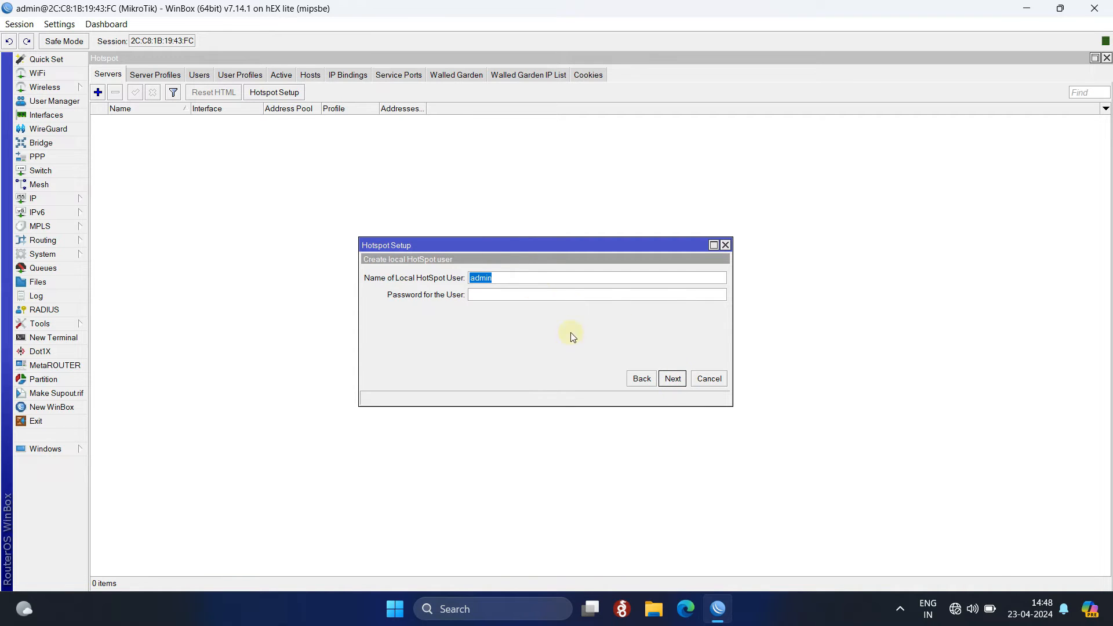
click(674, 379)
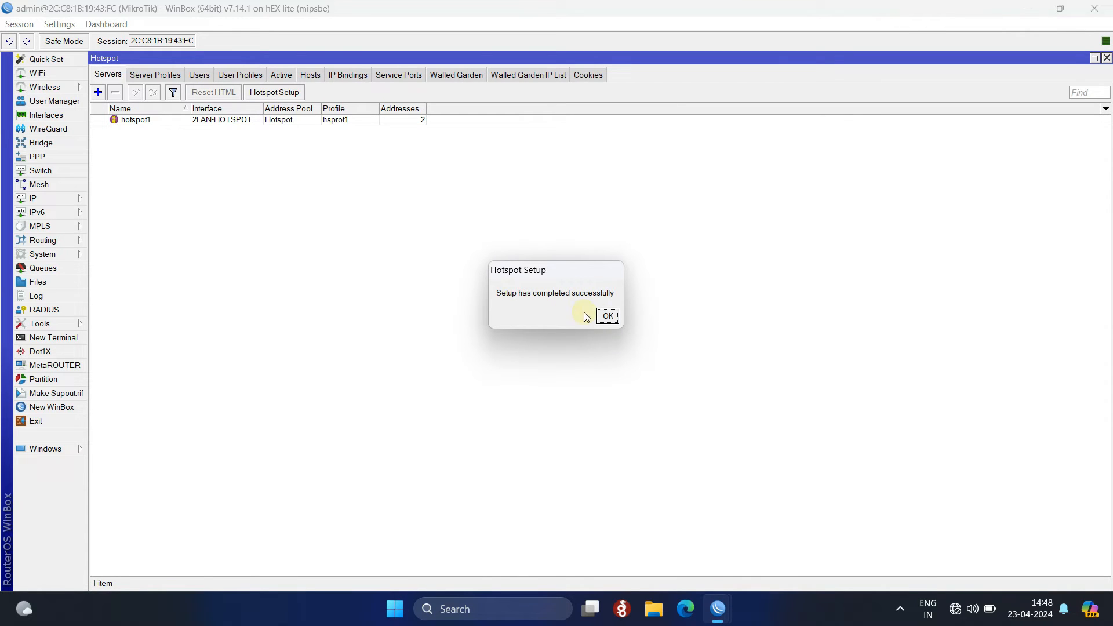
click(607, 316)
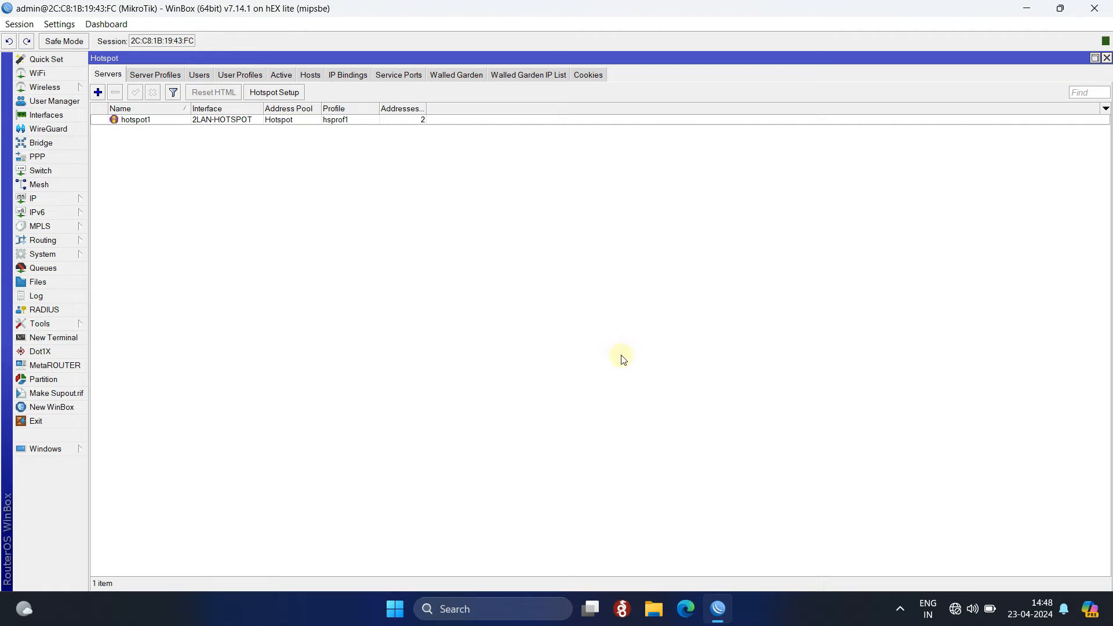
Set Addresses Per MAC to 1 for the hotspot1 server and apply the change.
click(144, 123)
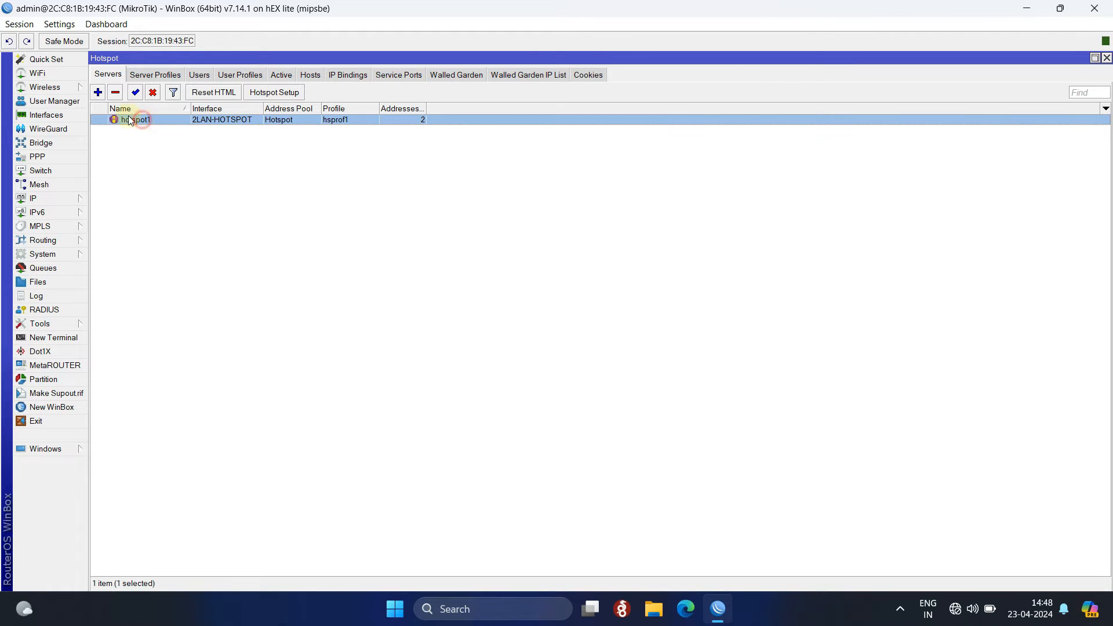
double_click(139, 121)
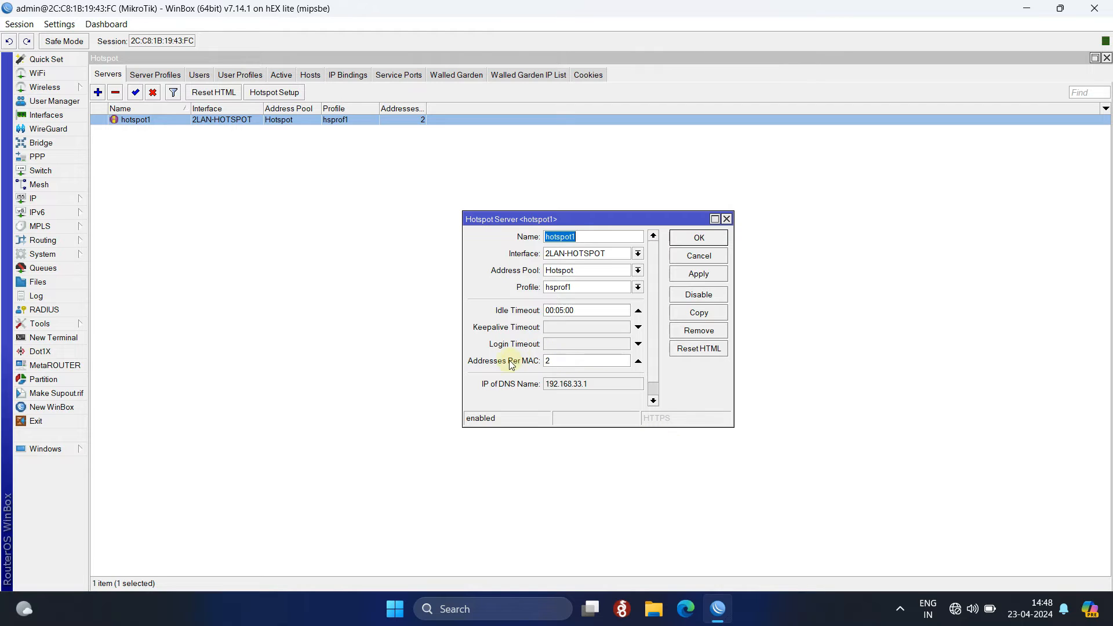
double_click(569, 362)
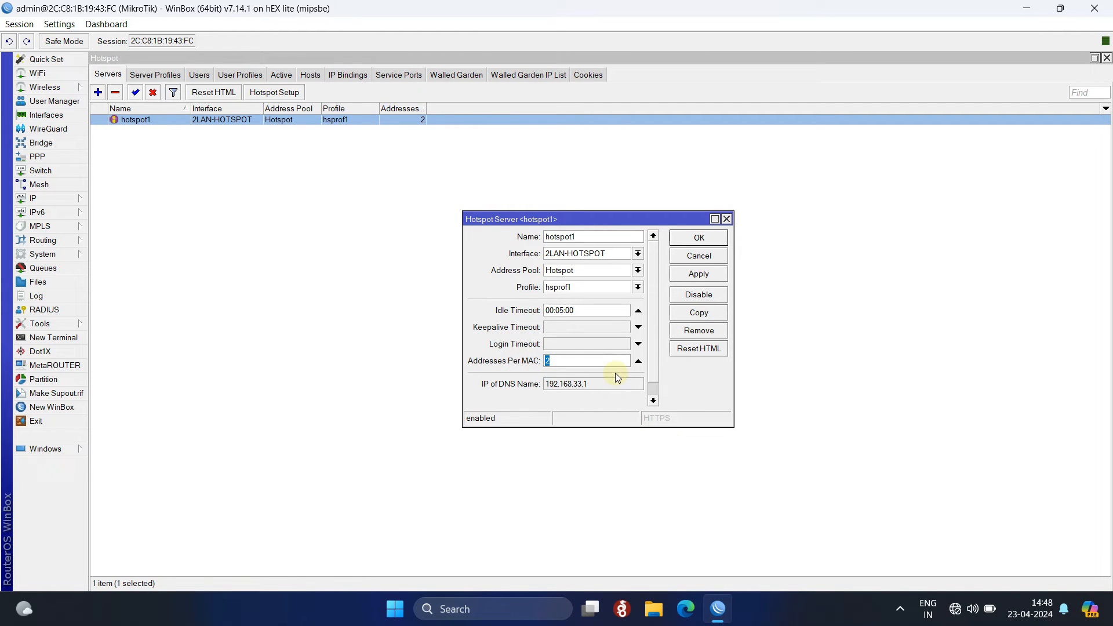
text(1)
click(687, 277)
click(686, 241)
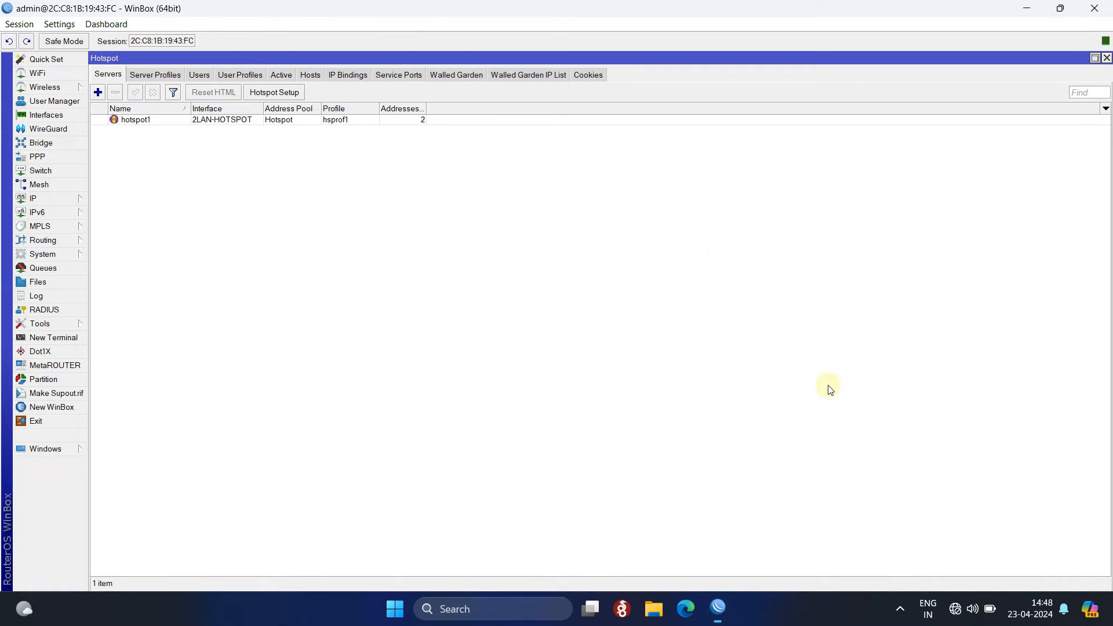
Enable Use RADIUS in the hsprof1 hotspot server profile.
click(155, 76)
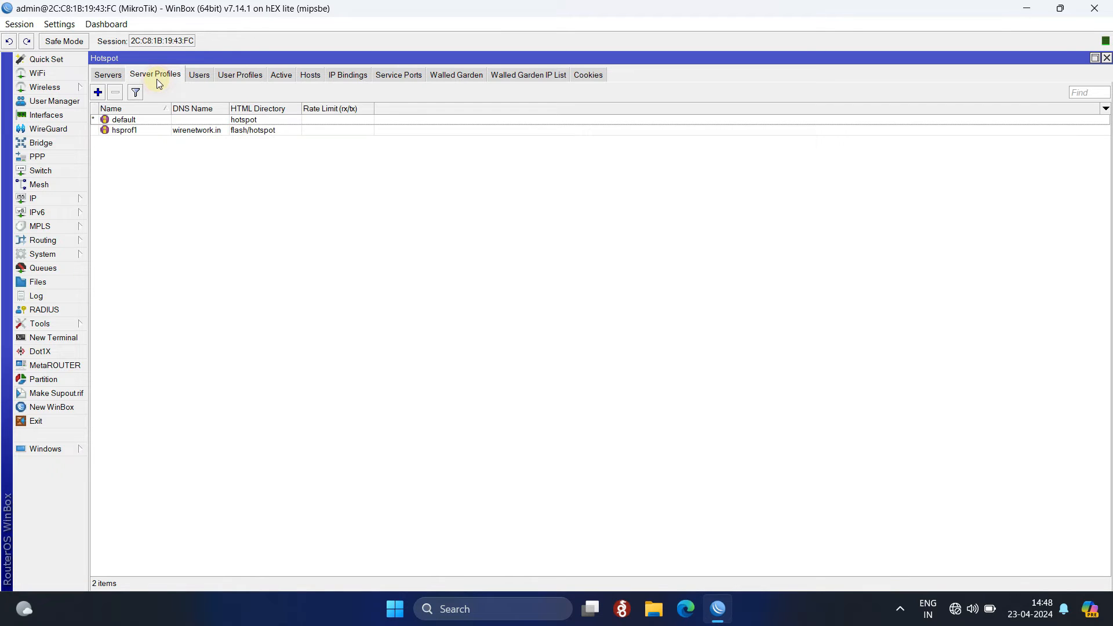
double_click(123, 131)
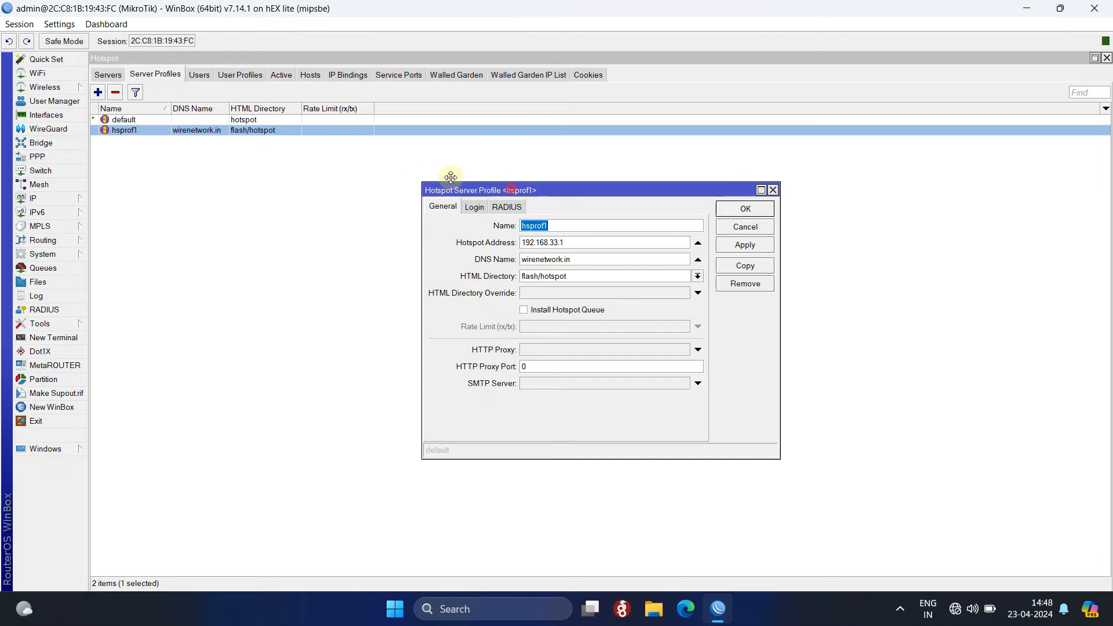
drag(517, 189, 400, 163)
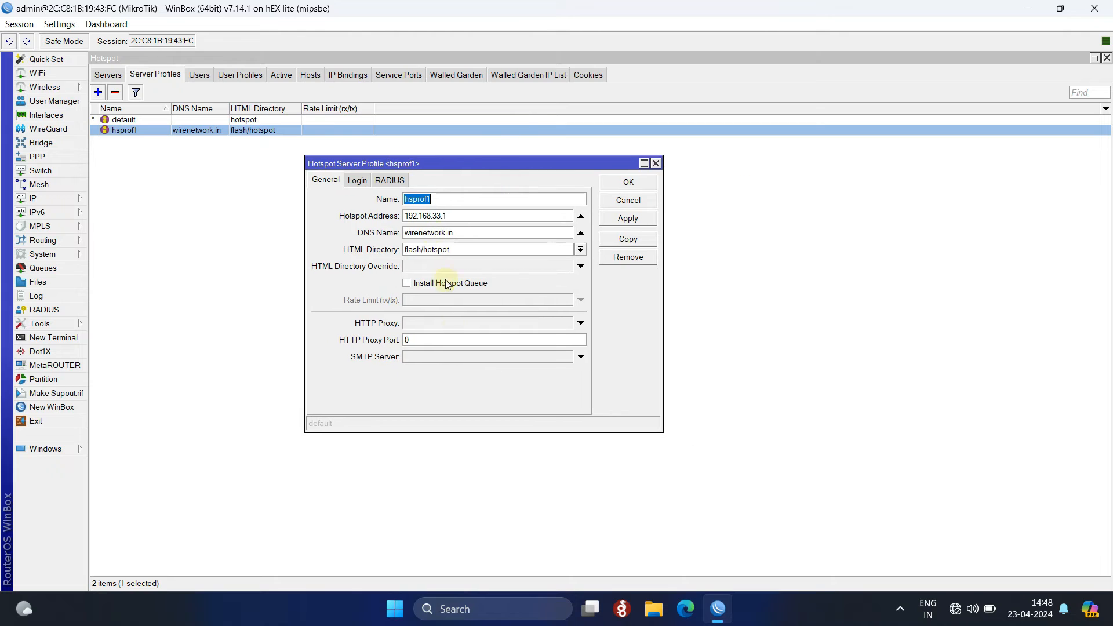
click(379, 182)
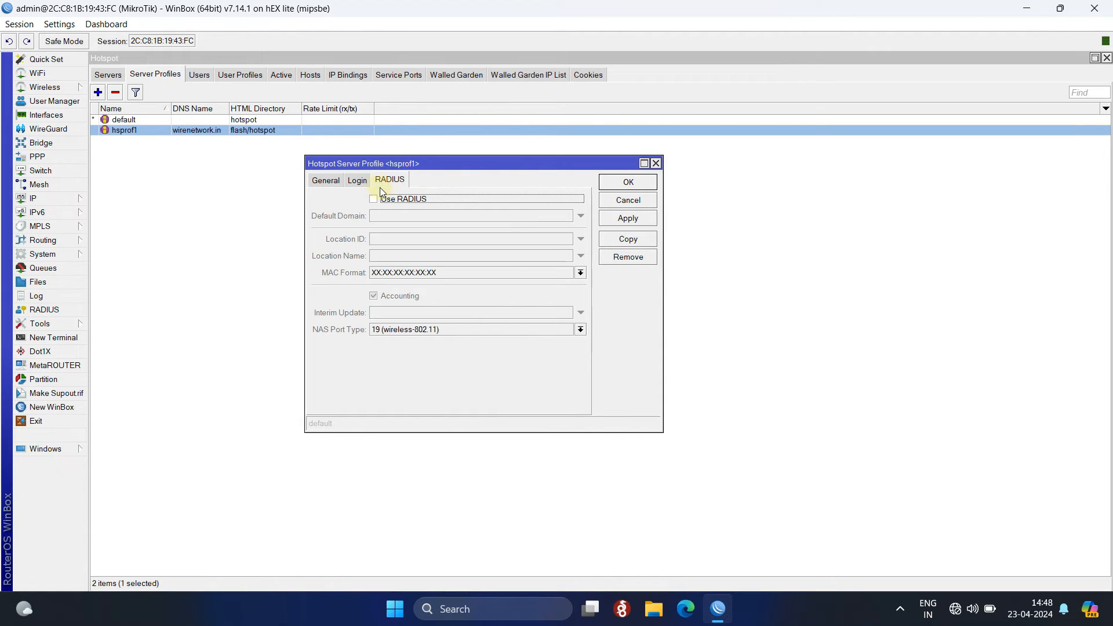
click(372, 200)
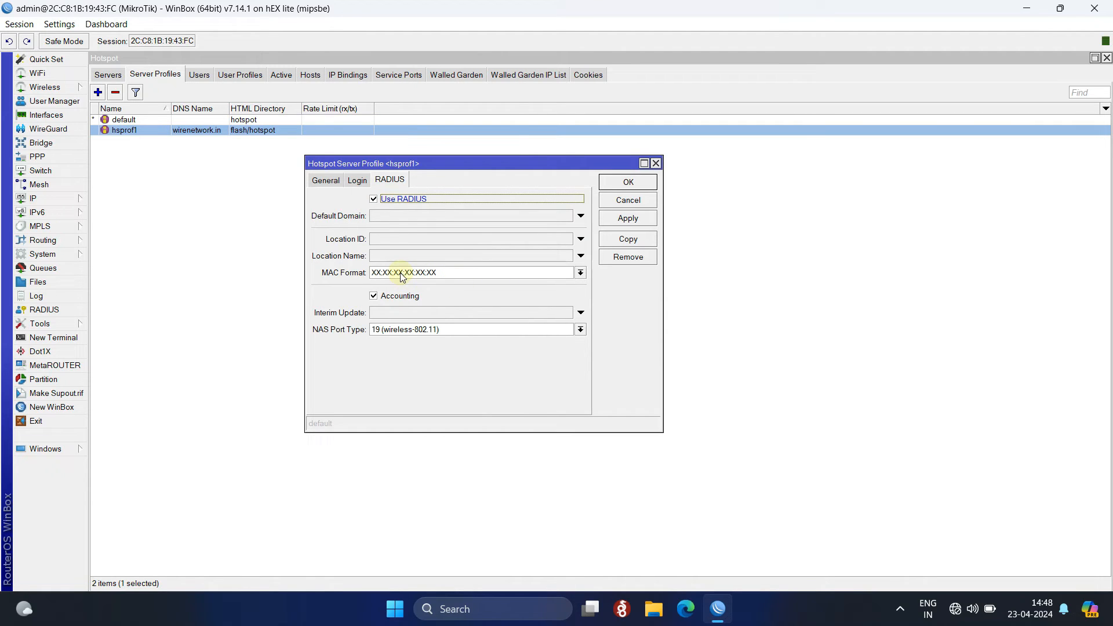
Enable MAC login in hsprof1 with the authentication mode MAC as username and password, and save the profile.
click(361, 182)
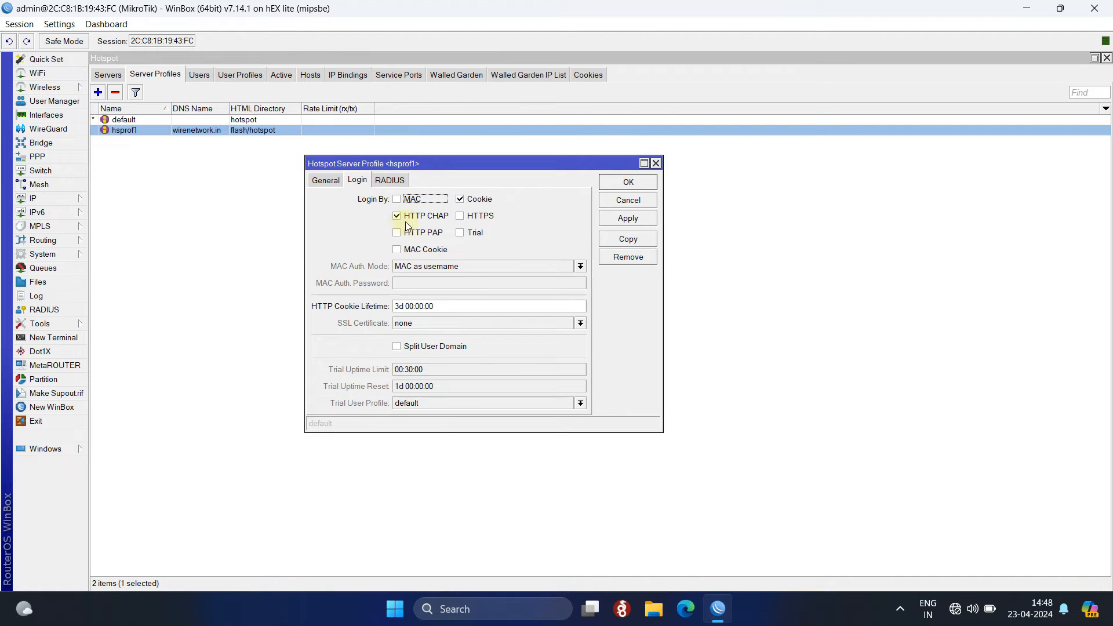
click(406, 203)
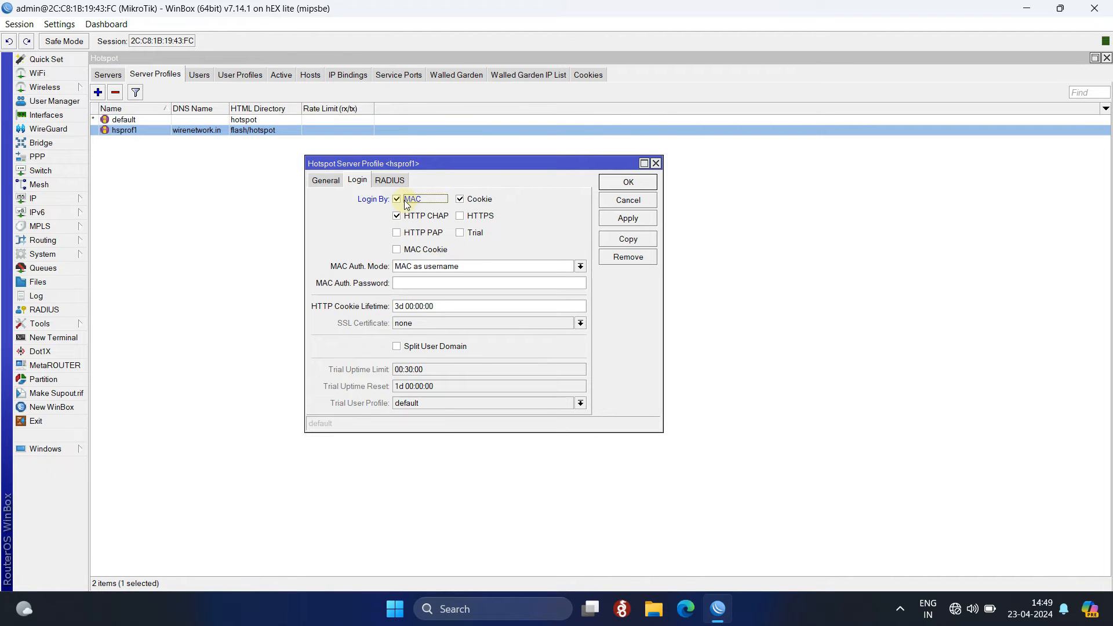
click(415, 269)
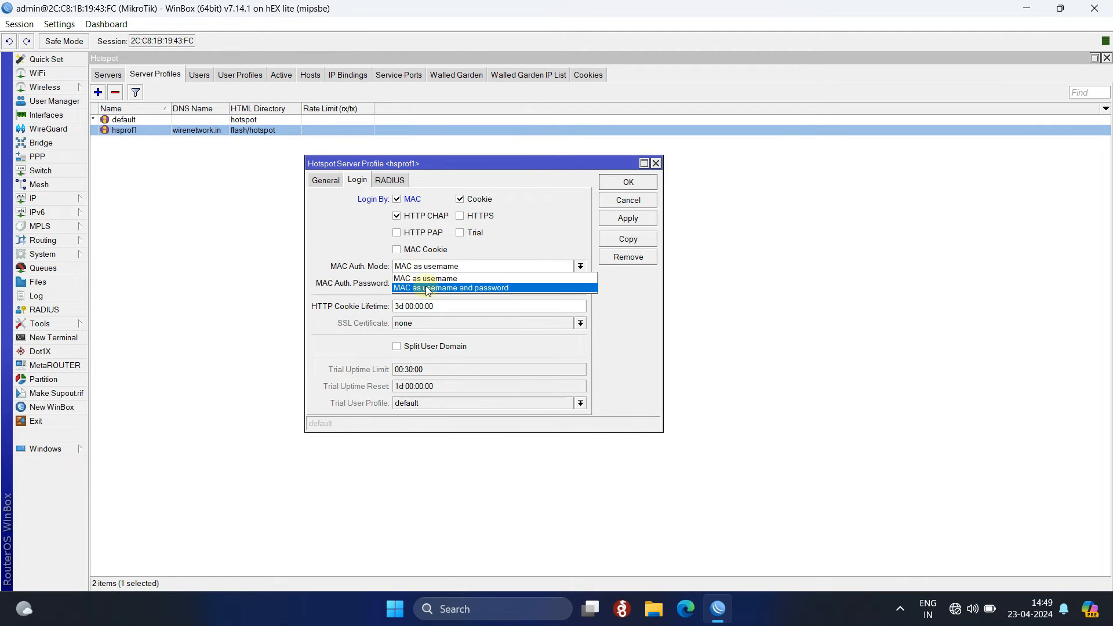
click(447, 288)
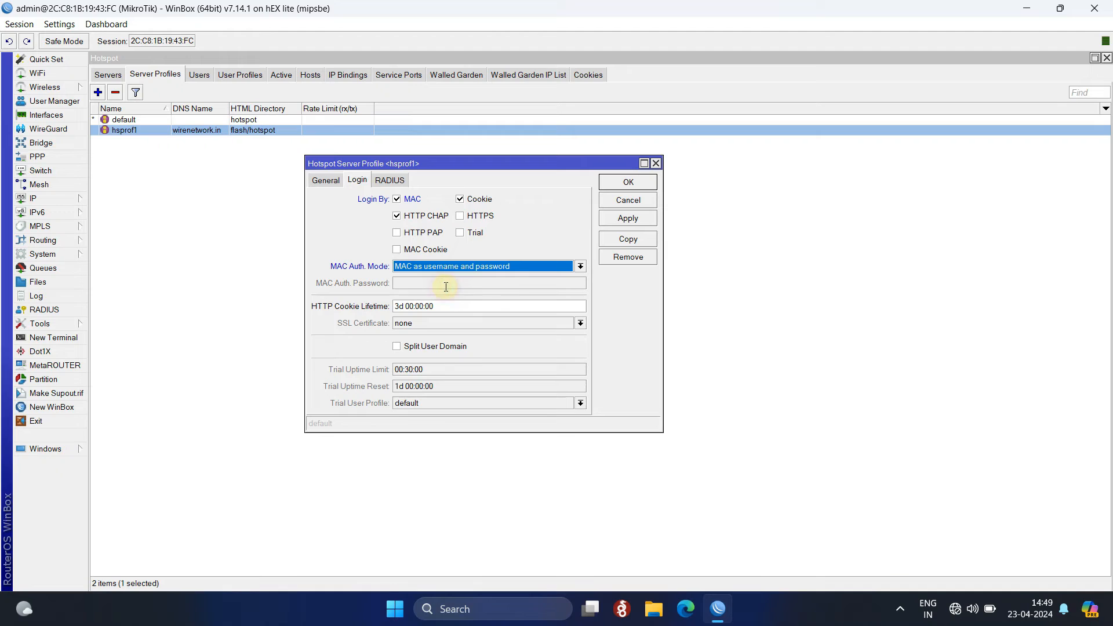
click(619, 219)
click(626, 184)
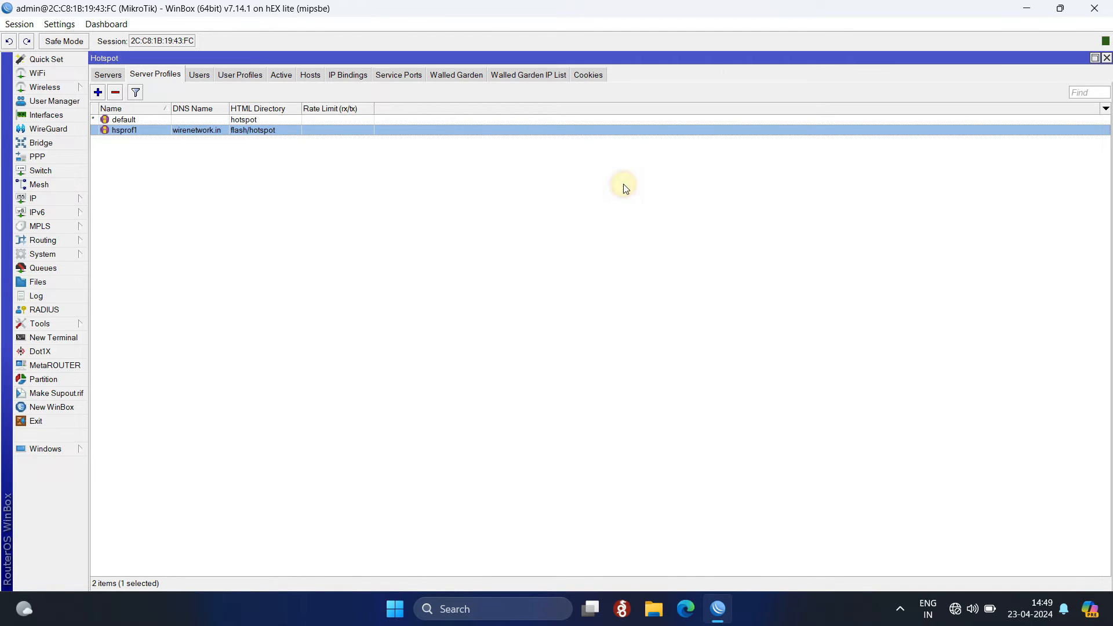
Remove the local admin user from the hotspot users.
click(202, 75)
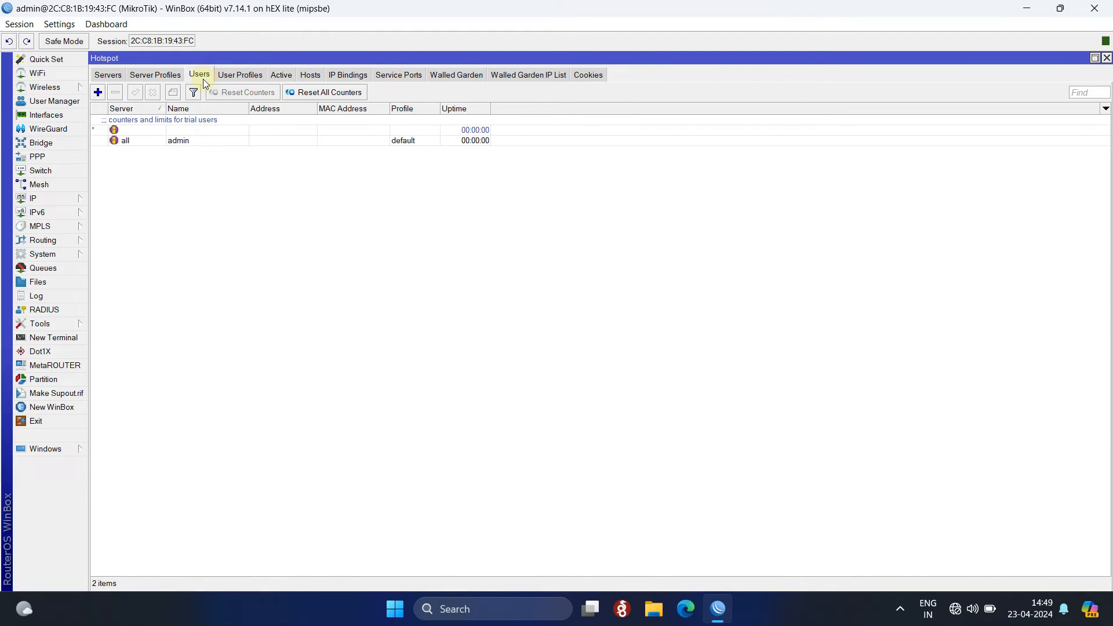
click(162, 141)
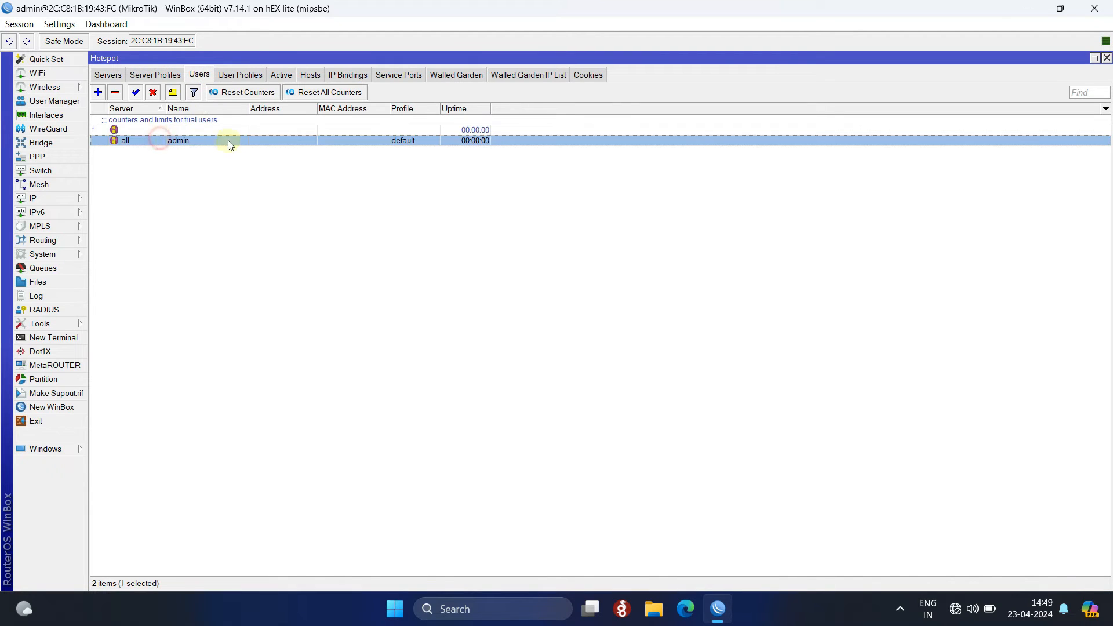
click(116, 93)
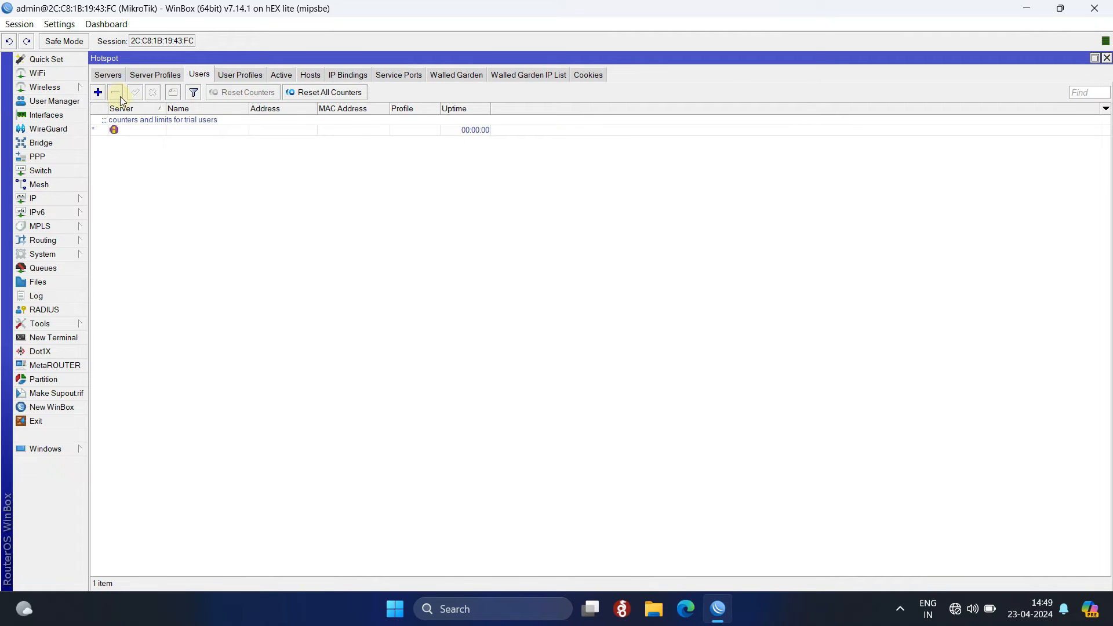
Assign the Hotspot address pool to the default hotspot user profile, save it and close the Hotspot window.
click(251, 76)
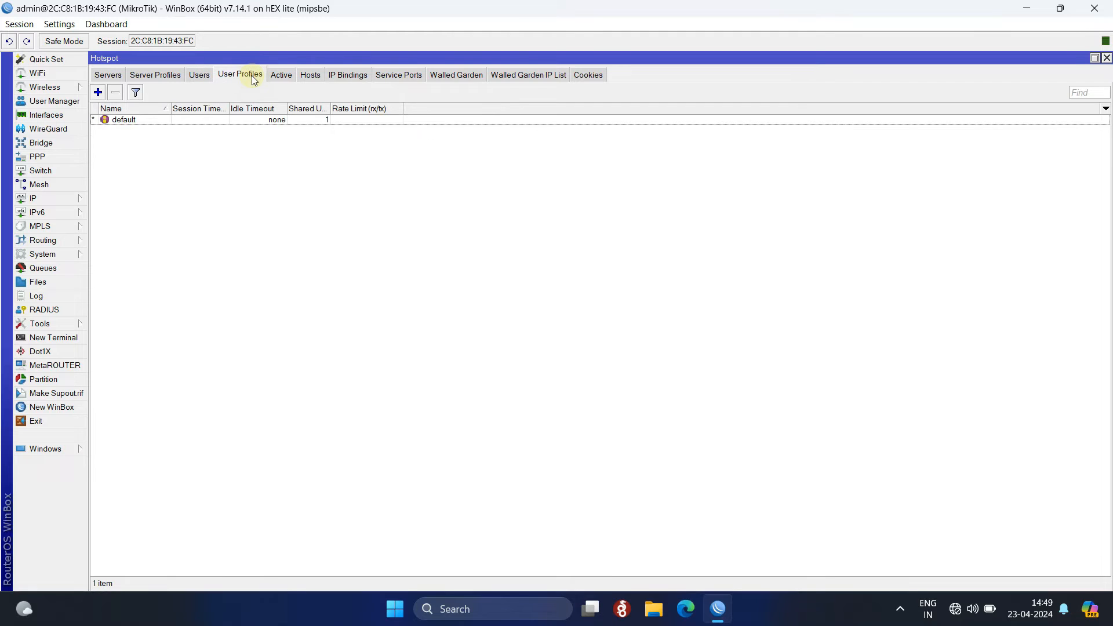
double_click(127, 121)
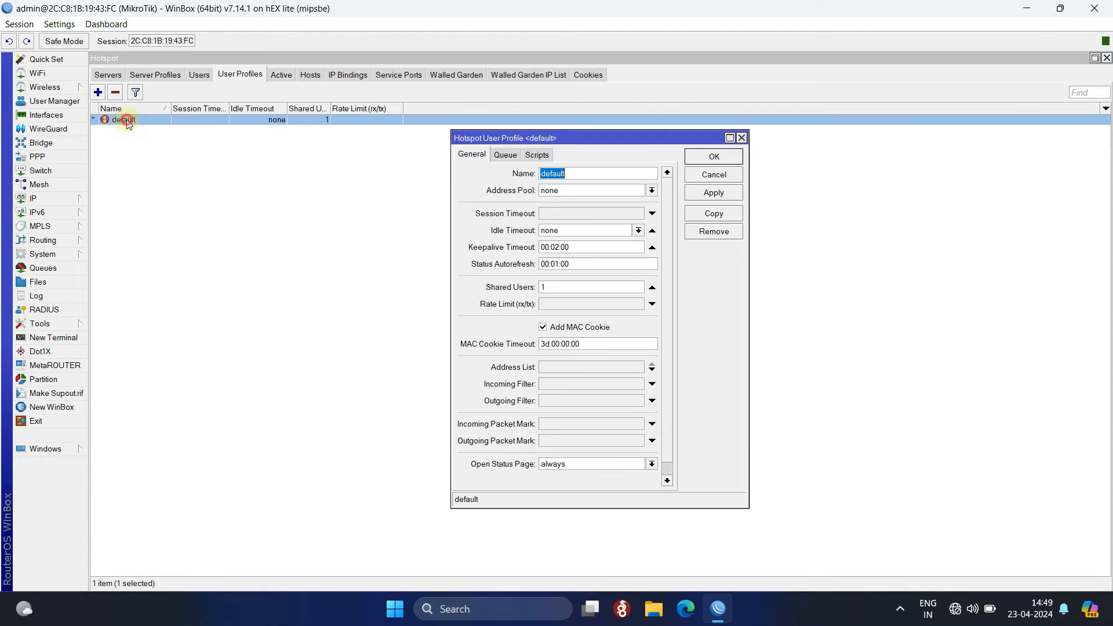
click(596, 191)
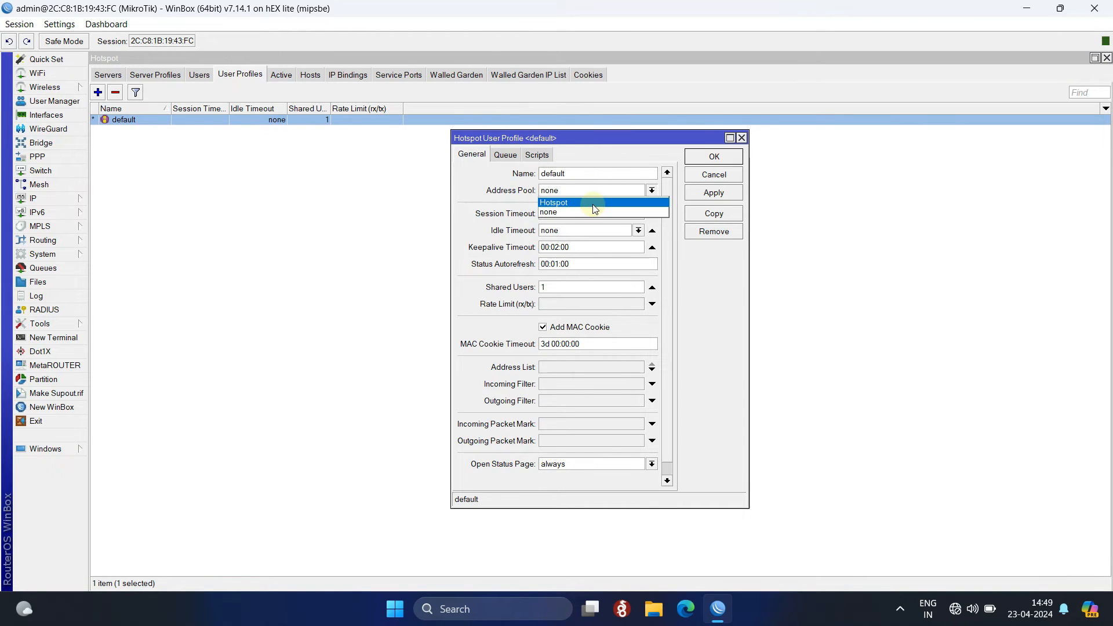
click(593, 204)
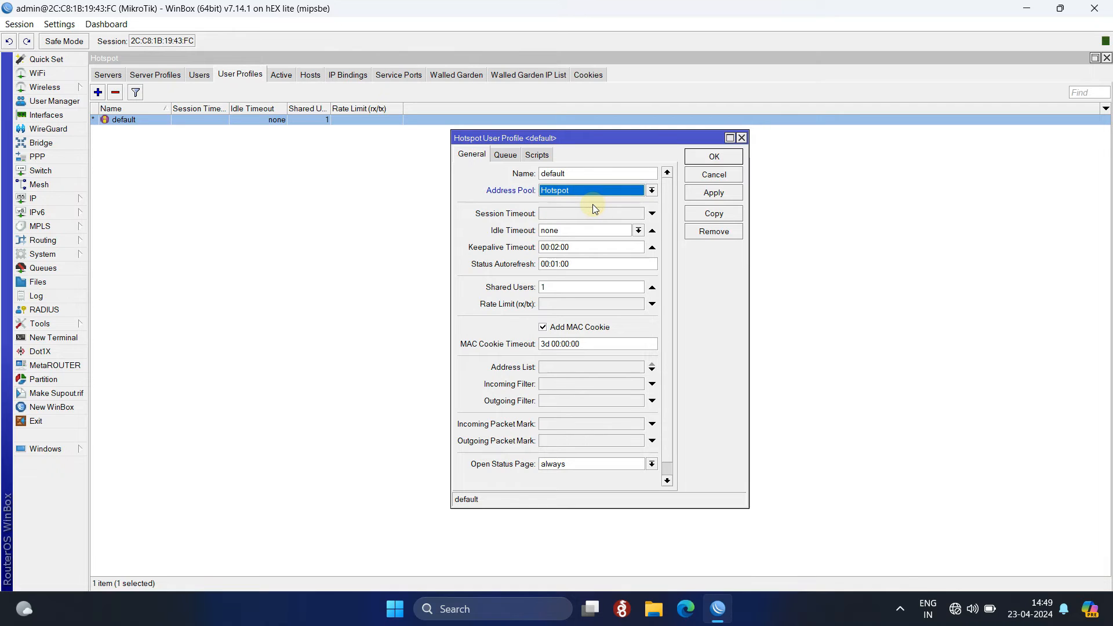
click(724, 195)
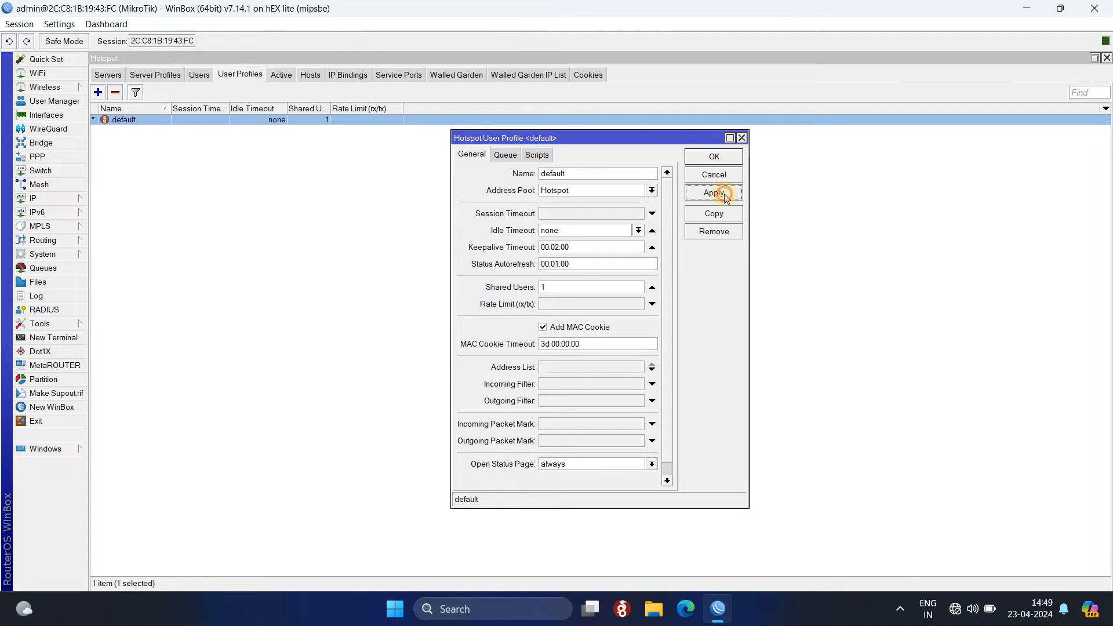
click(717, 158)
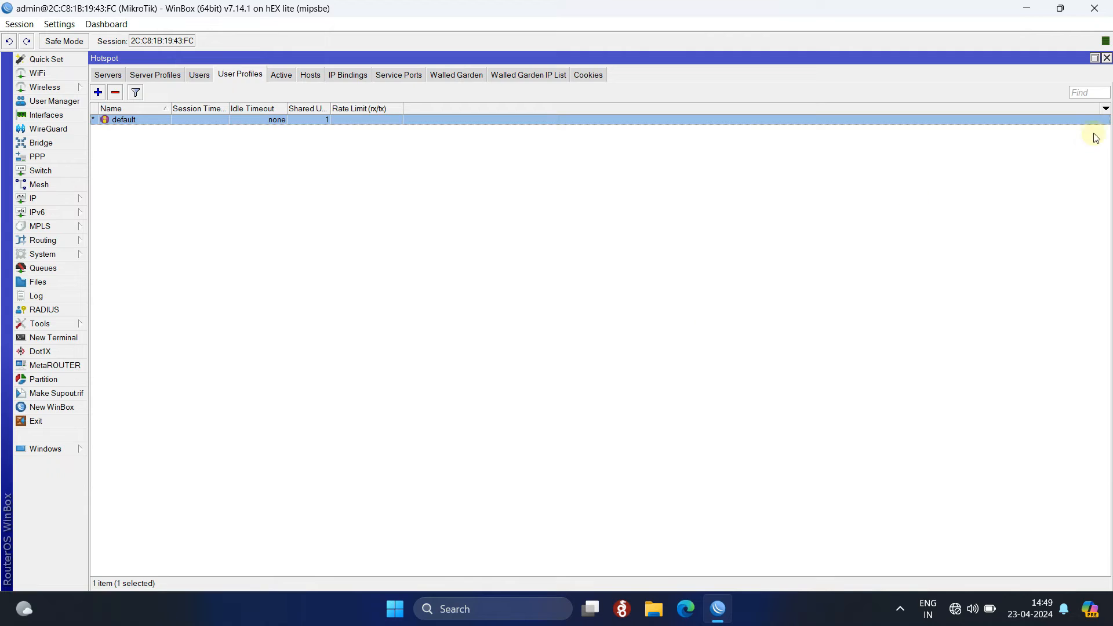
click(1106, 58)
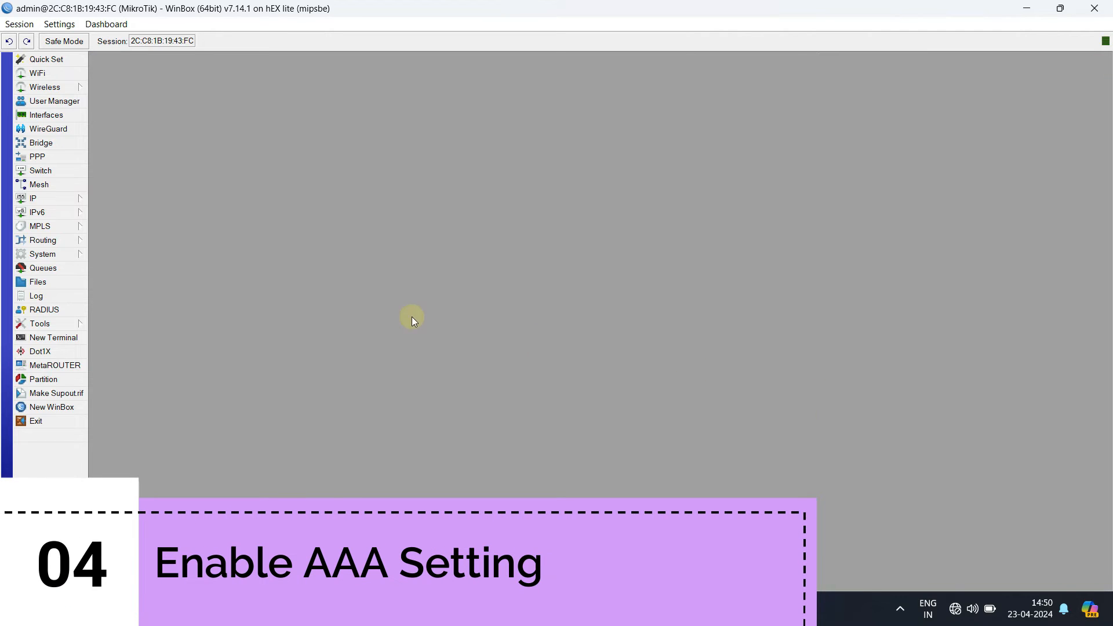
Enable Use RADIUS in the AAA settings for the router's system users, save and close the user list.
click(81, 255)
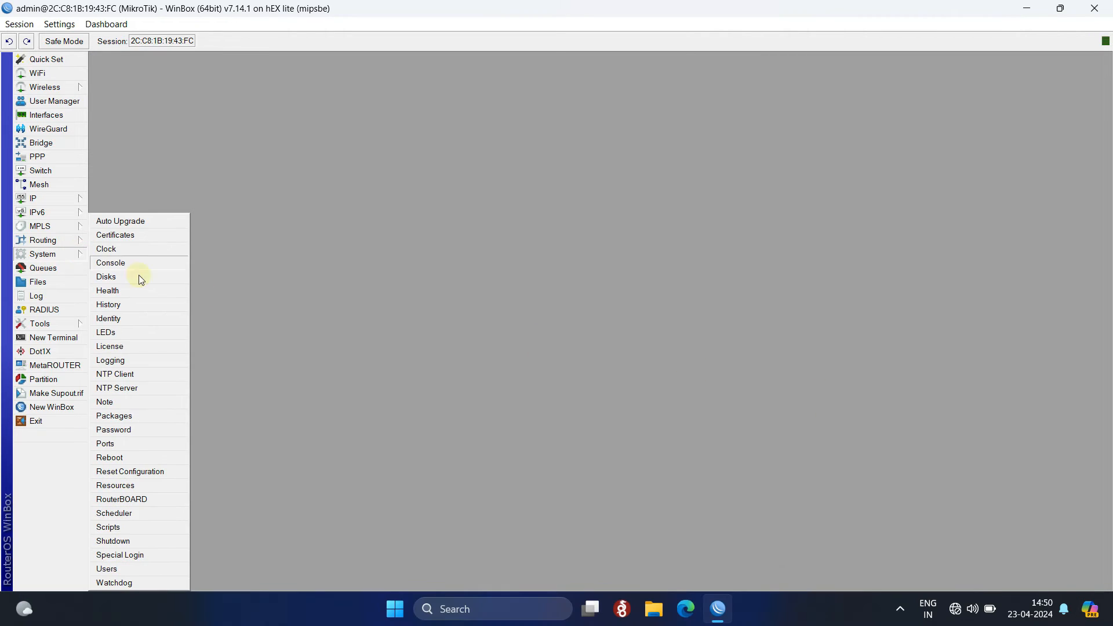
click(147, 568)
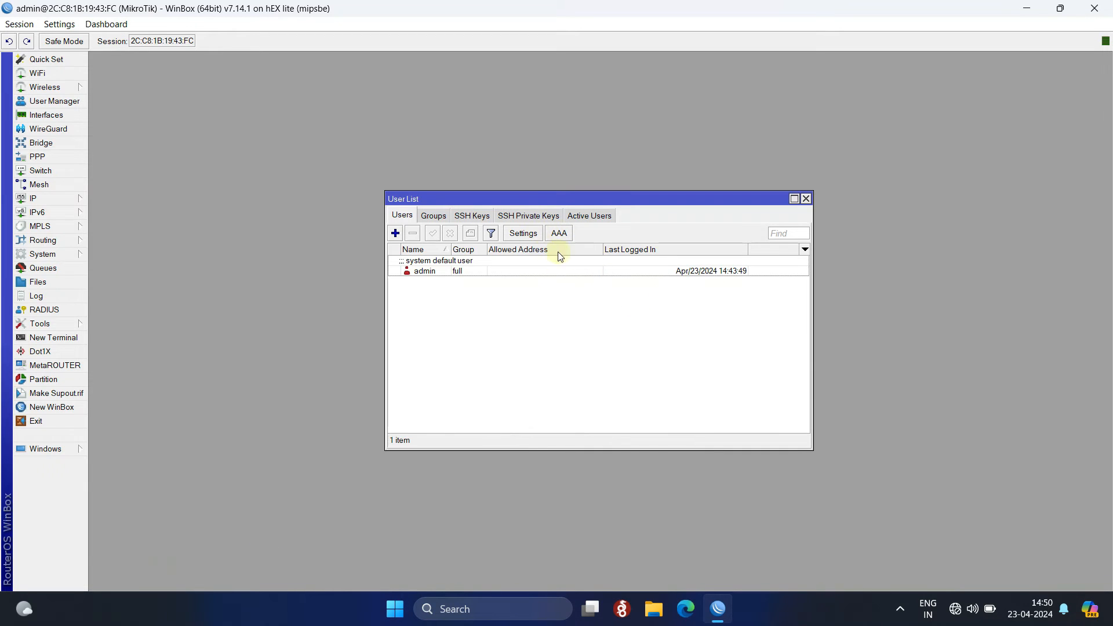
click(559, 234)
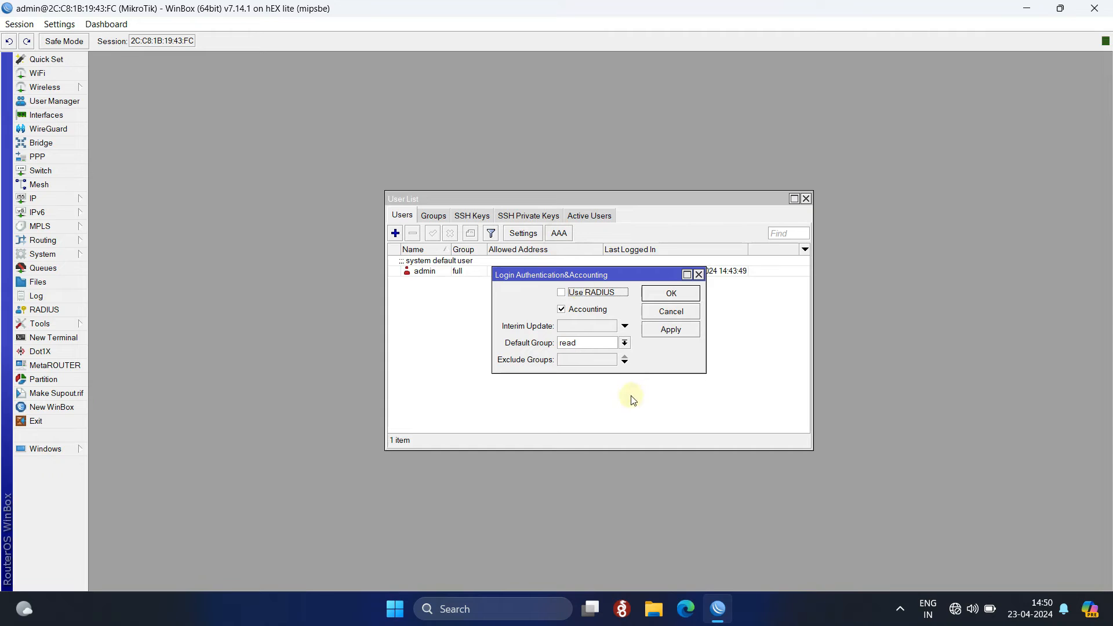
click(562, 293)
click(673, 330)
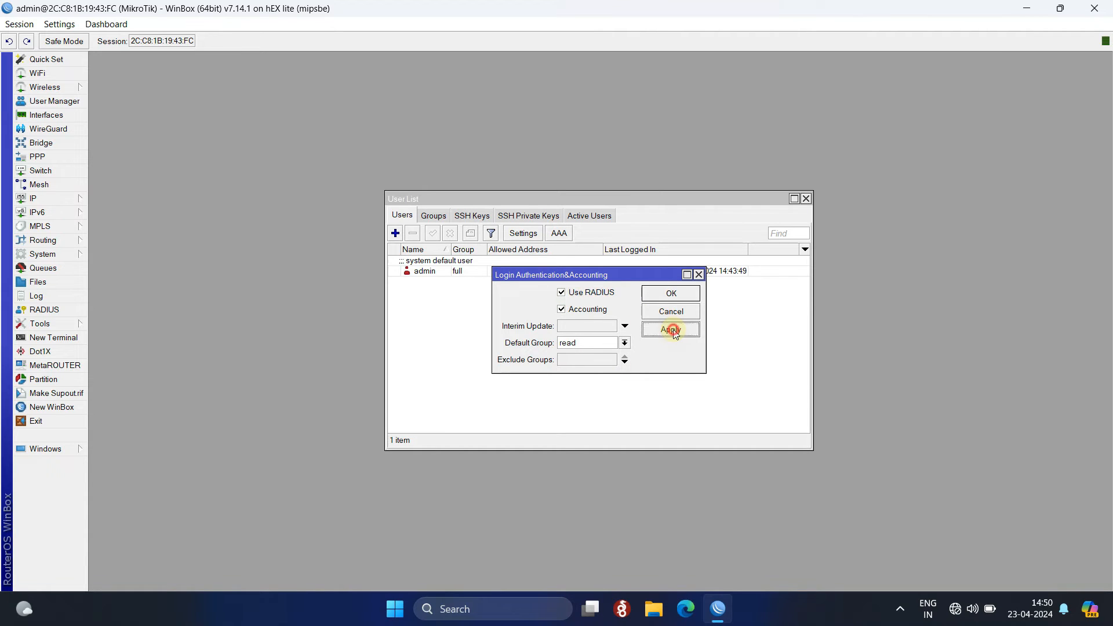
click(671, 294)
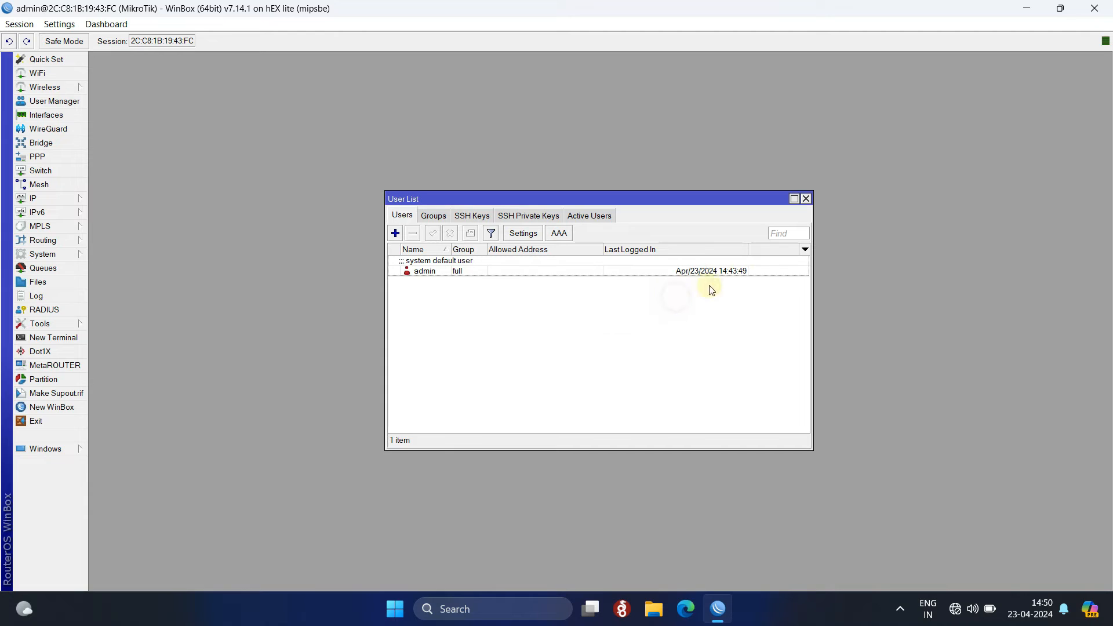
click(805, 198)
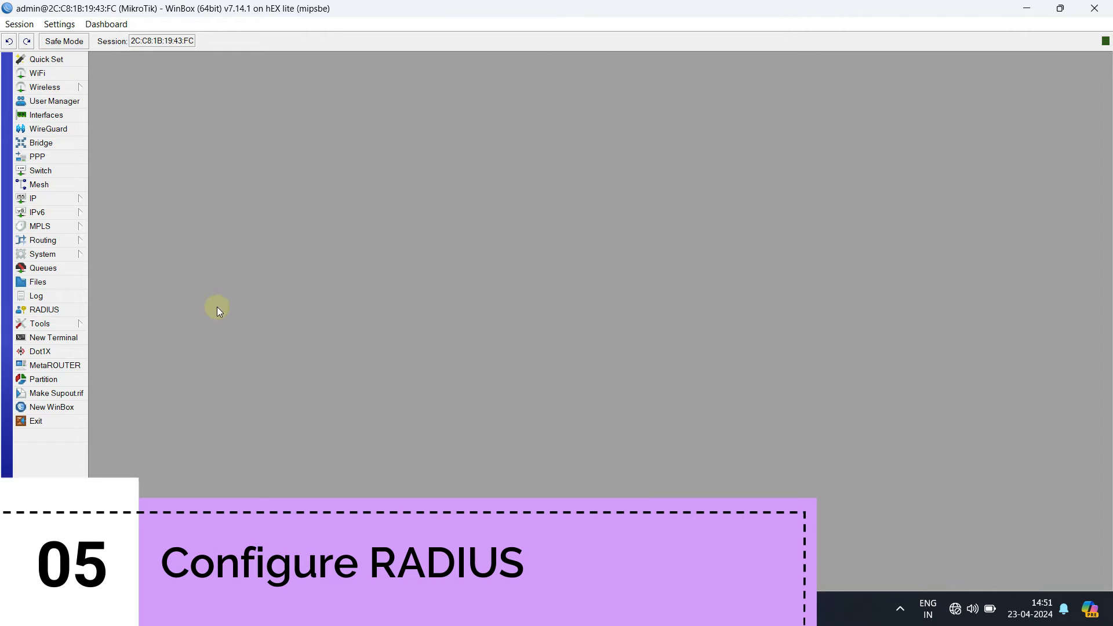
Enable Accept for incoming RADIUS requests on port 3799 and save the setting.
click(55, 310)
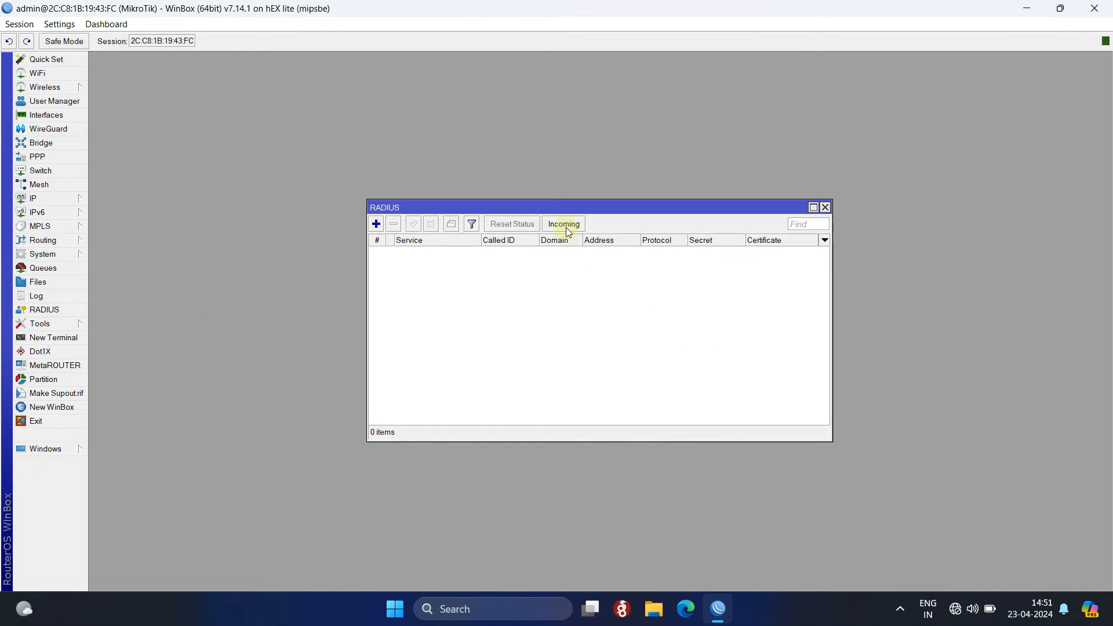
click(580, 225)
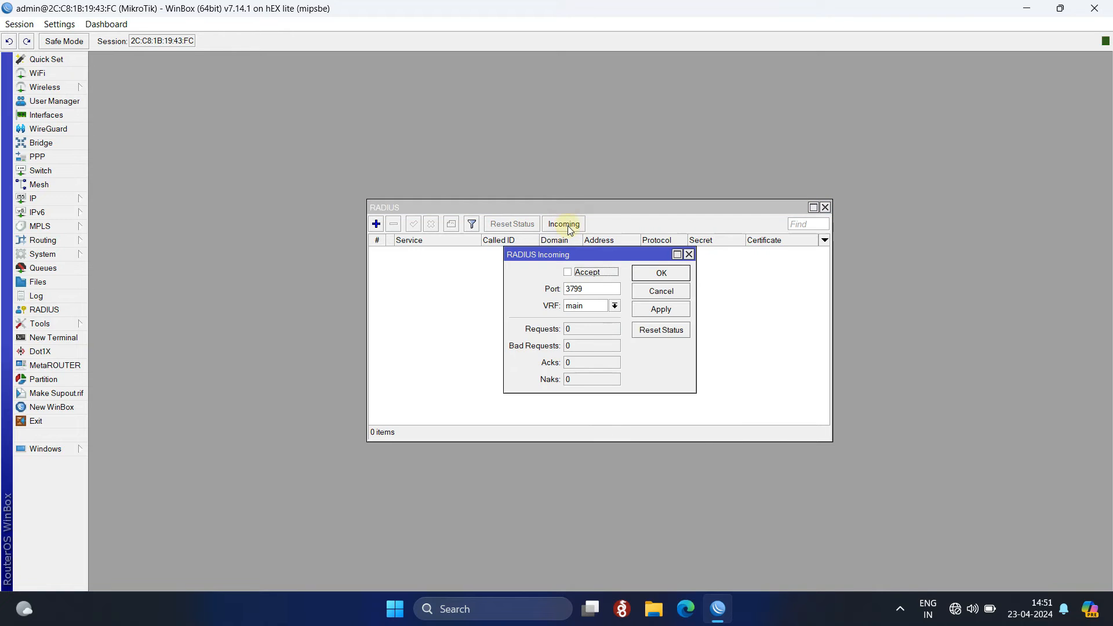
click(568, 273)
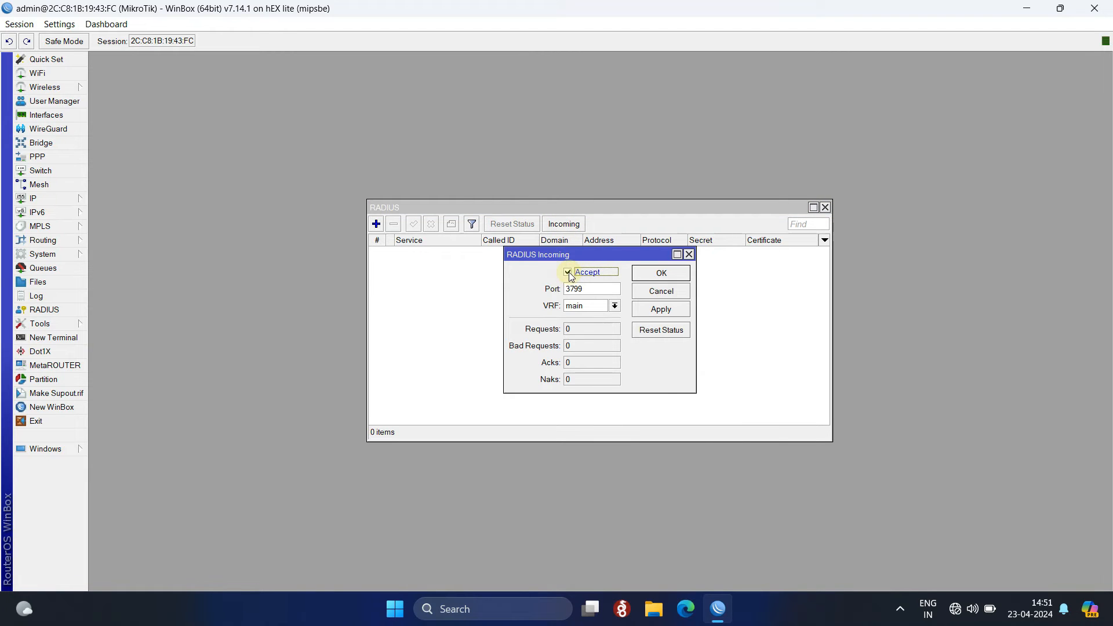
double_click(579, 288)
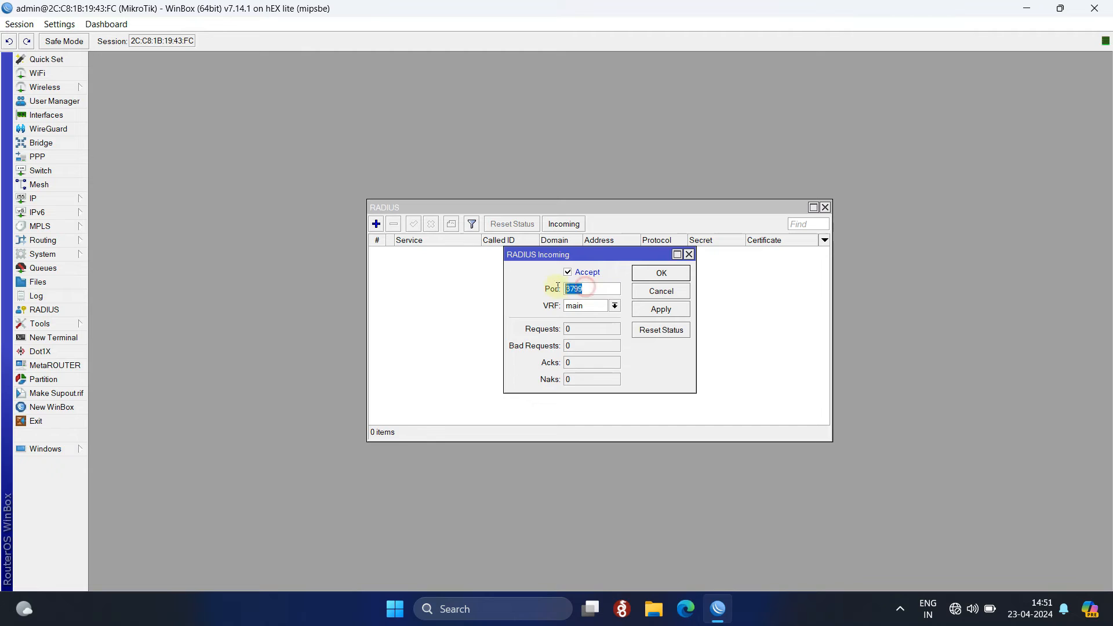
click(670, 311)
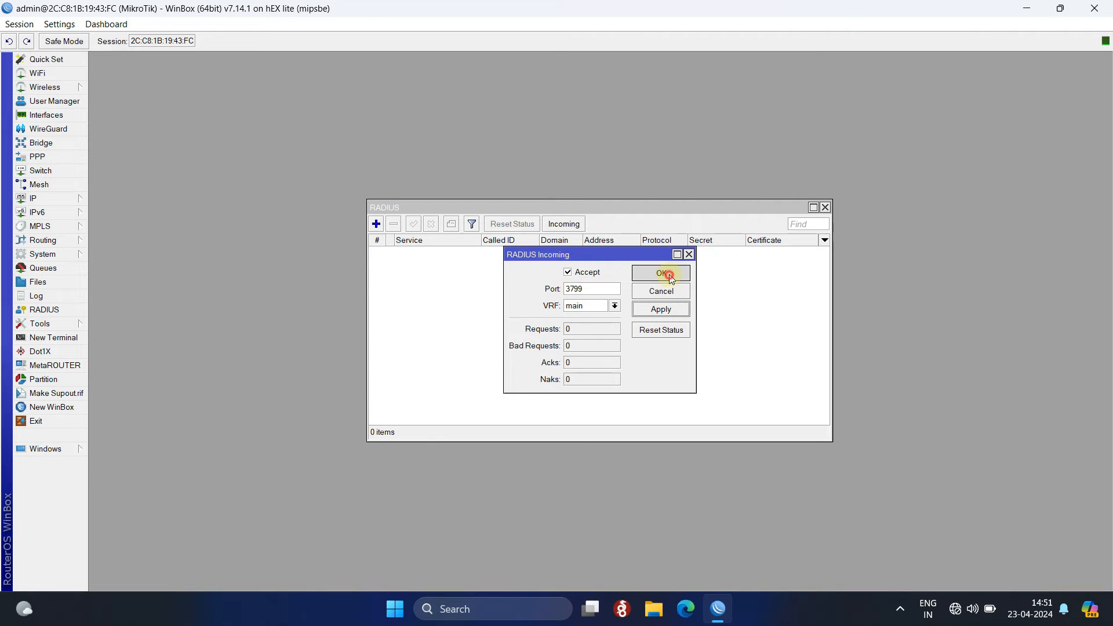
click(672, 275)
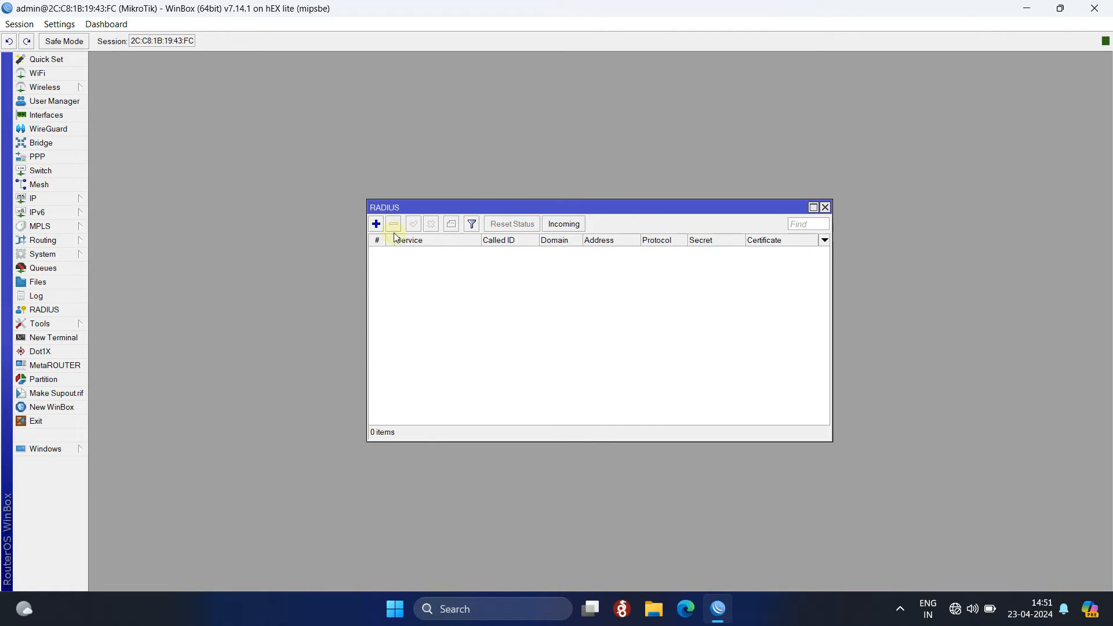
Add a RADIUS server for the ppp and hotspot services with address 127.0.0.1 and the shared secret, save it and close the RADIUS window.
click(376, 225)
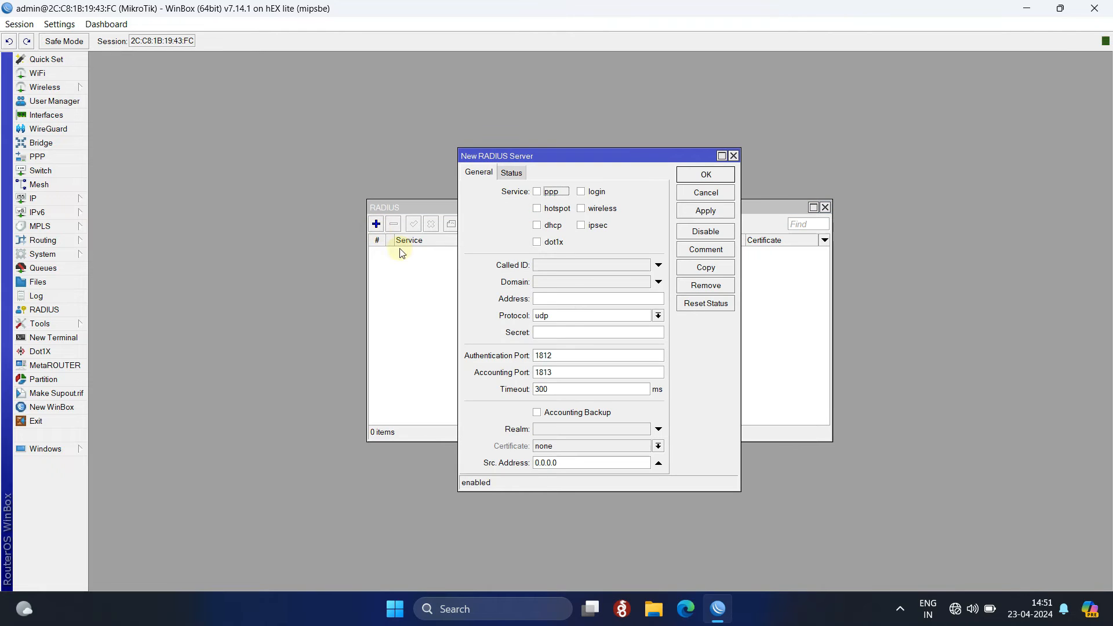
drag(539, 152, 499, 135)
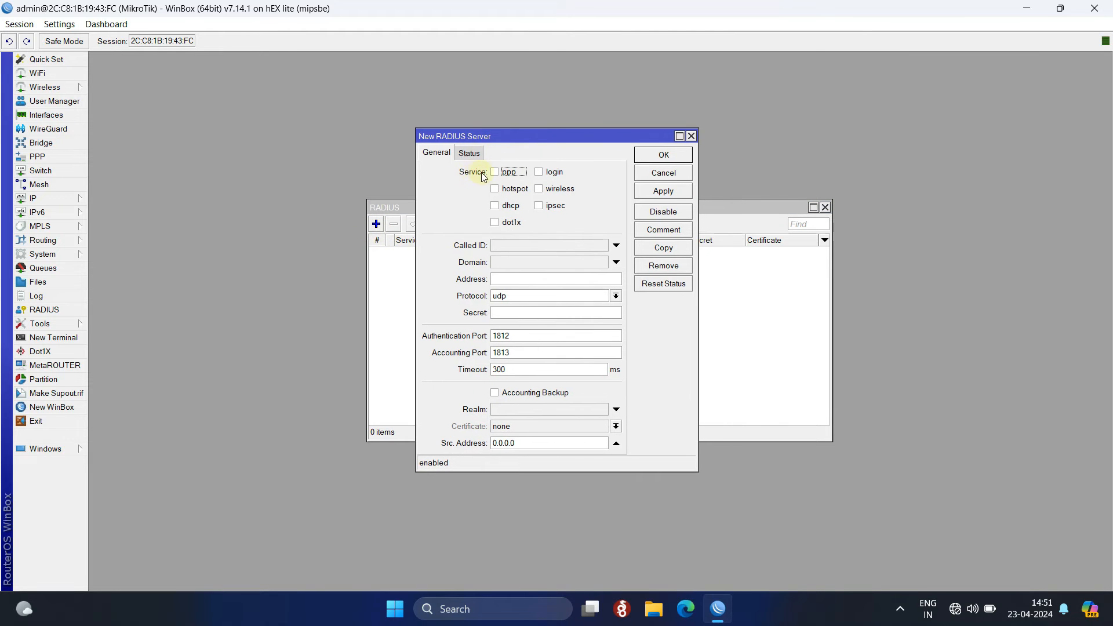
click(496, 172)
click(497, 190)
click(507, 283)
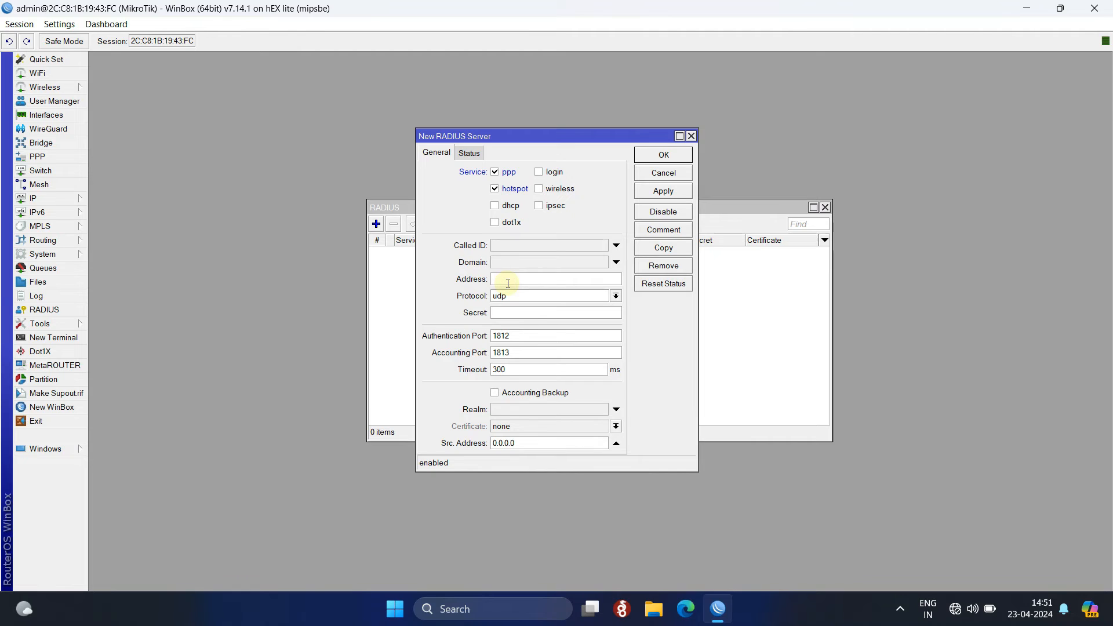
text(127.0.0.1)
click(510, 316)
click(658, 195)
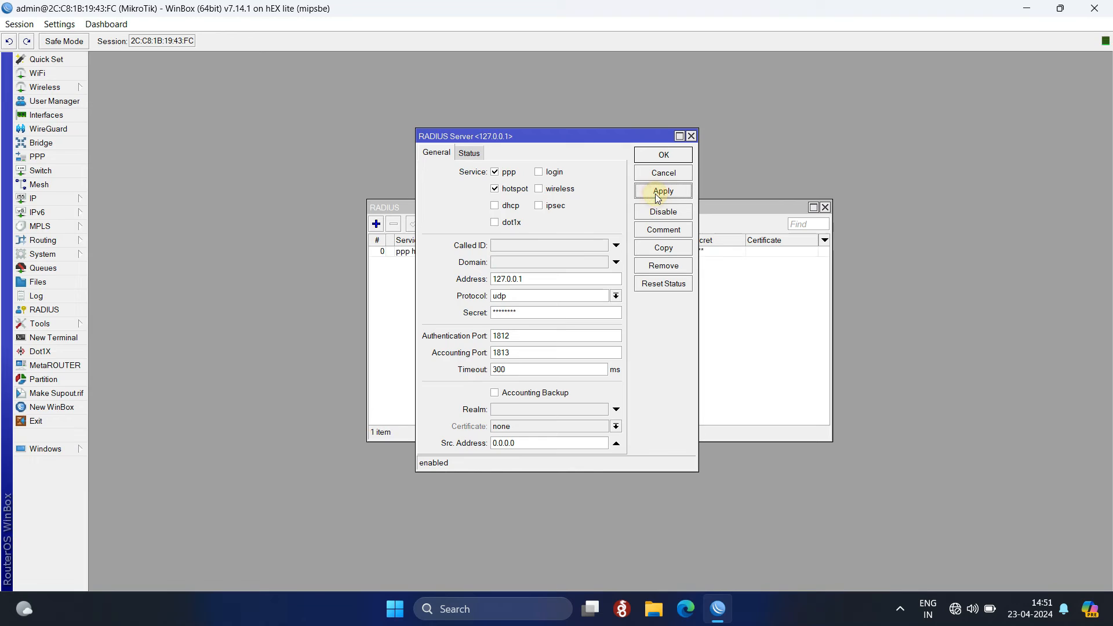
click(663, 156)
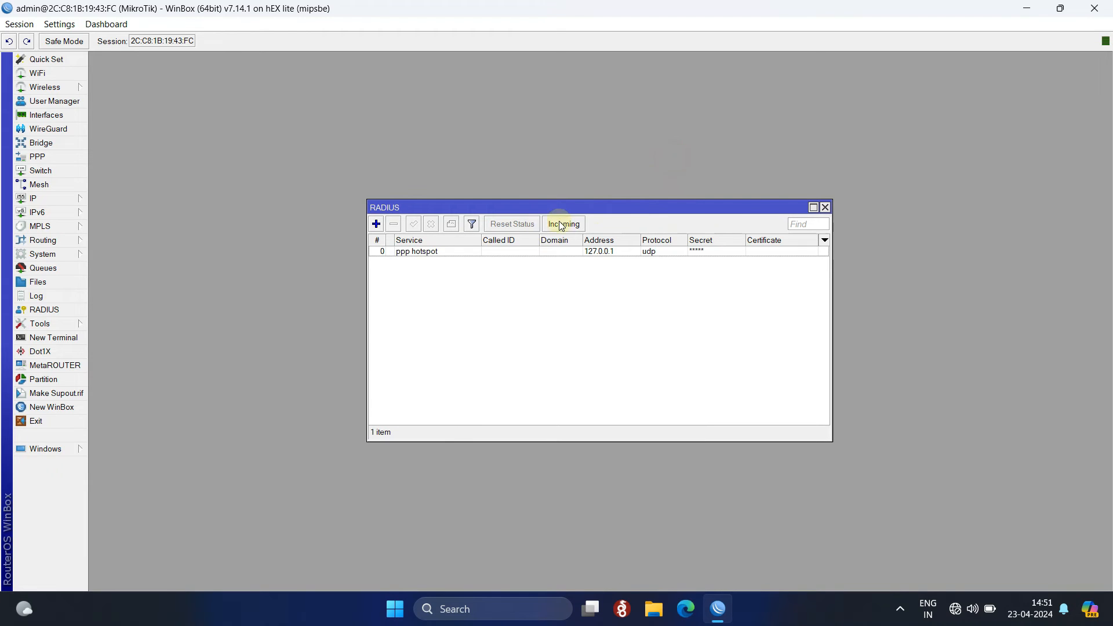
click(458, 252)
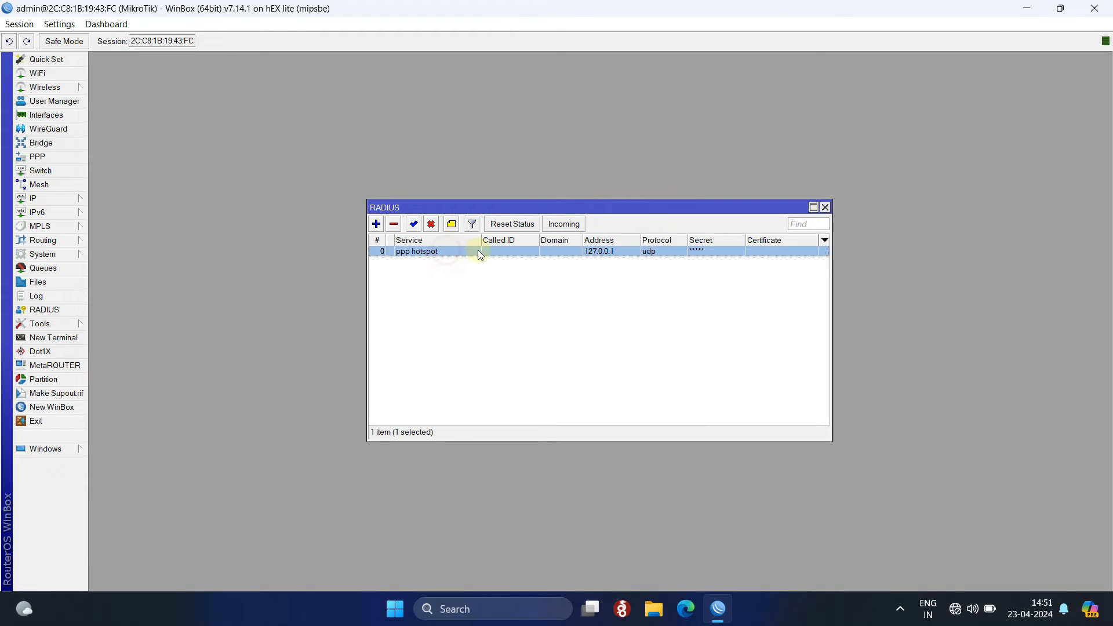
click(826, 208)
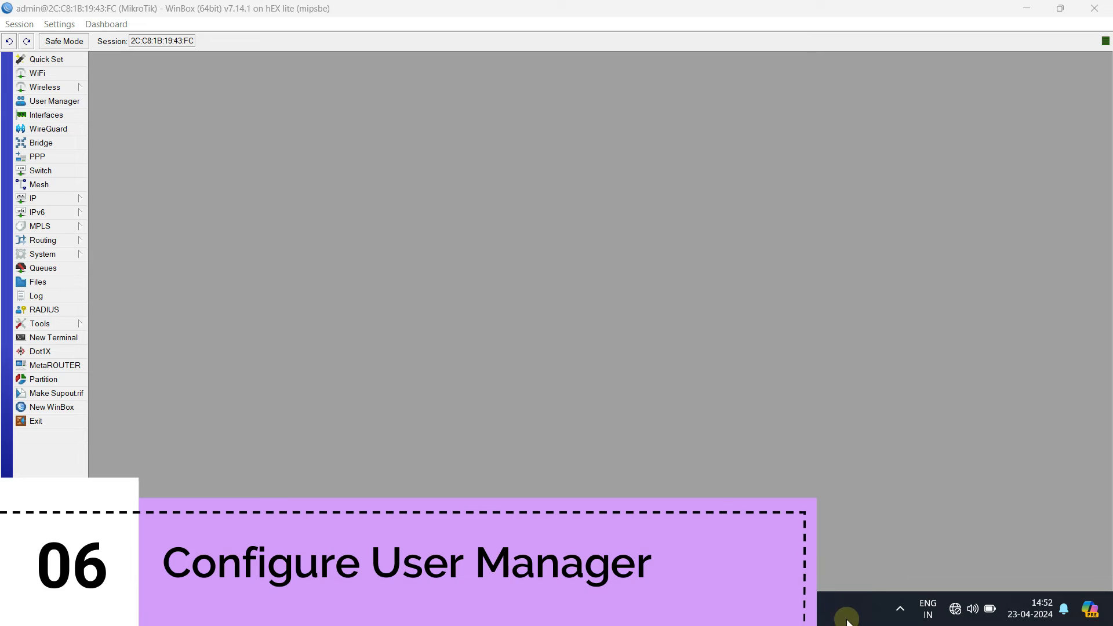
Enable the User Manager service in its settings and save them.
click(58, 101)
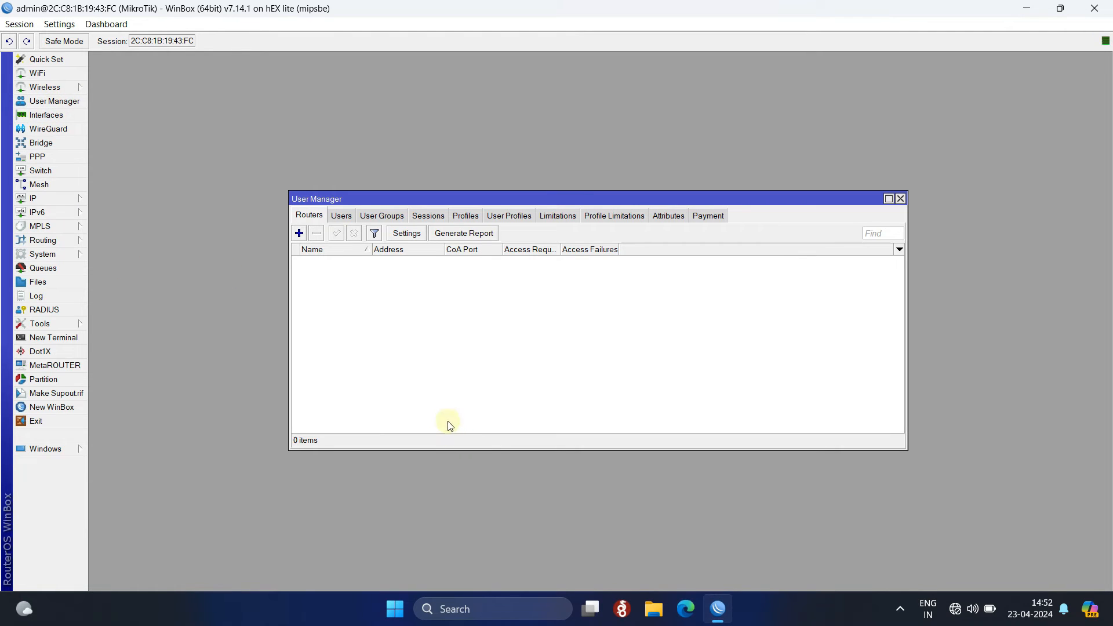
click(406, 234)
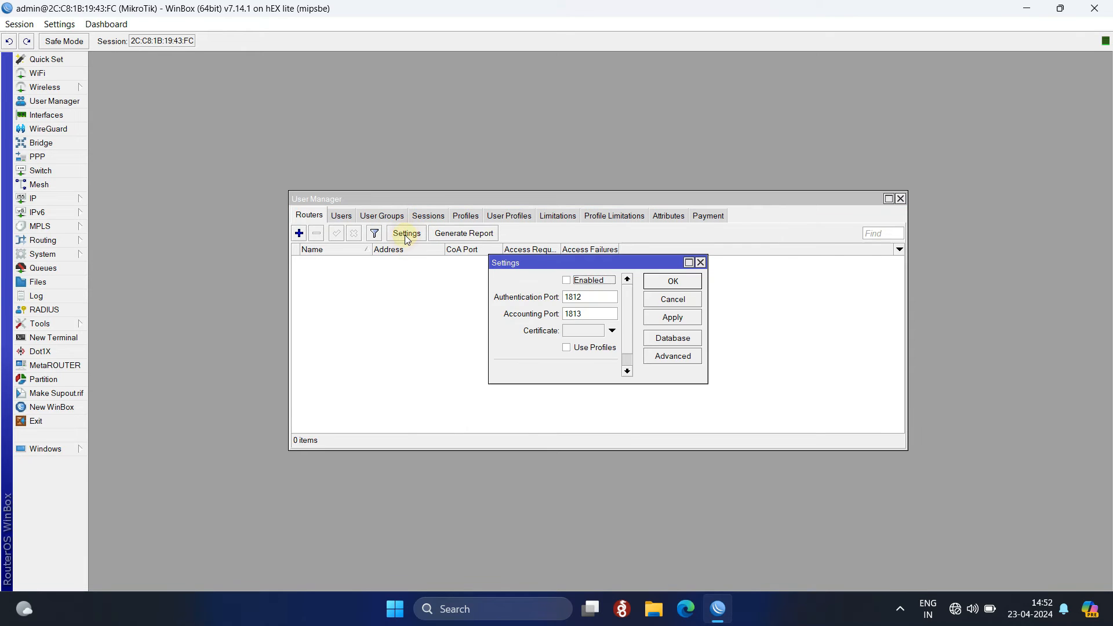
click(567, 281)
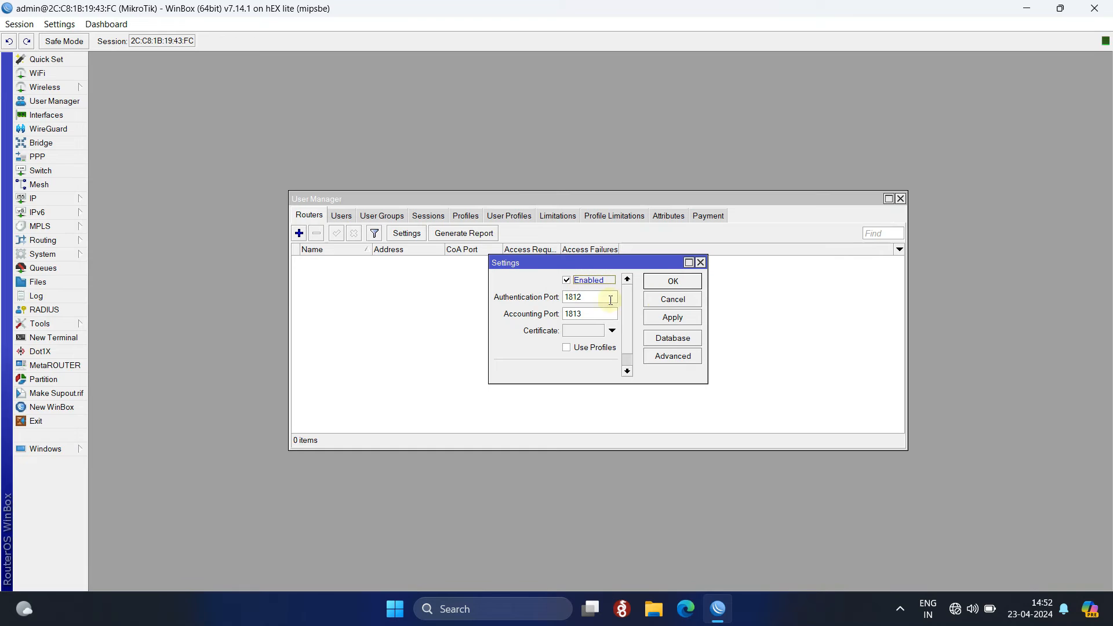
click(674, 318)
click(677, 288)
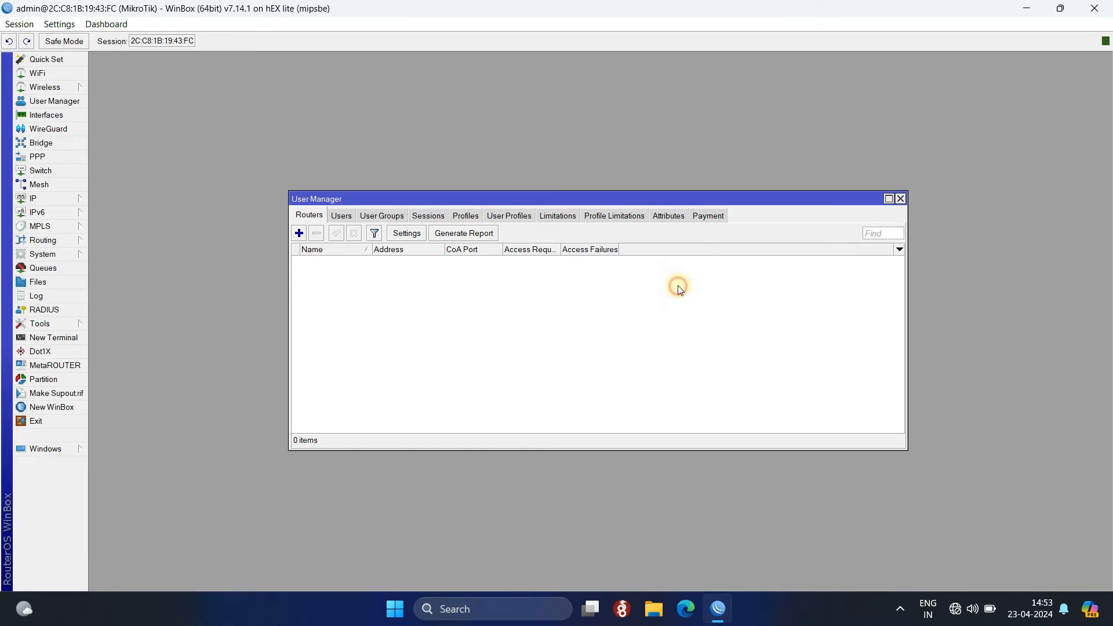
Add a router named RADIUS-HOTSPOT to User Manager with the shared secret and address 127.0.0.1, and save it.
drag(561, 198, 501, 170)
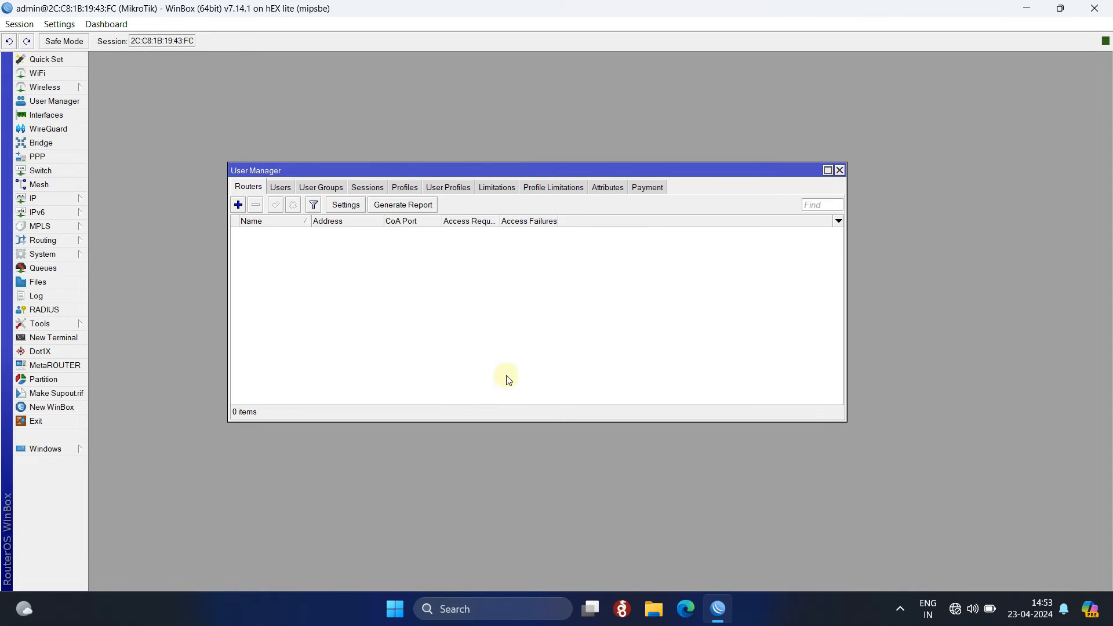
click(238, 205)
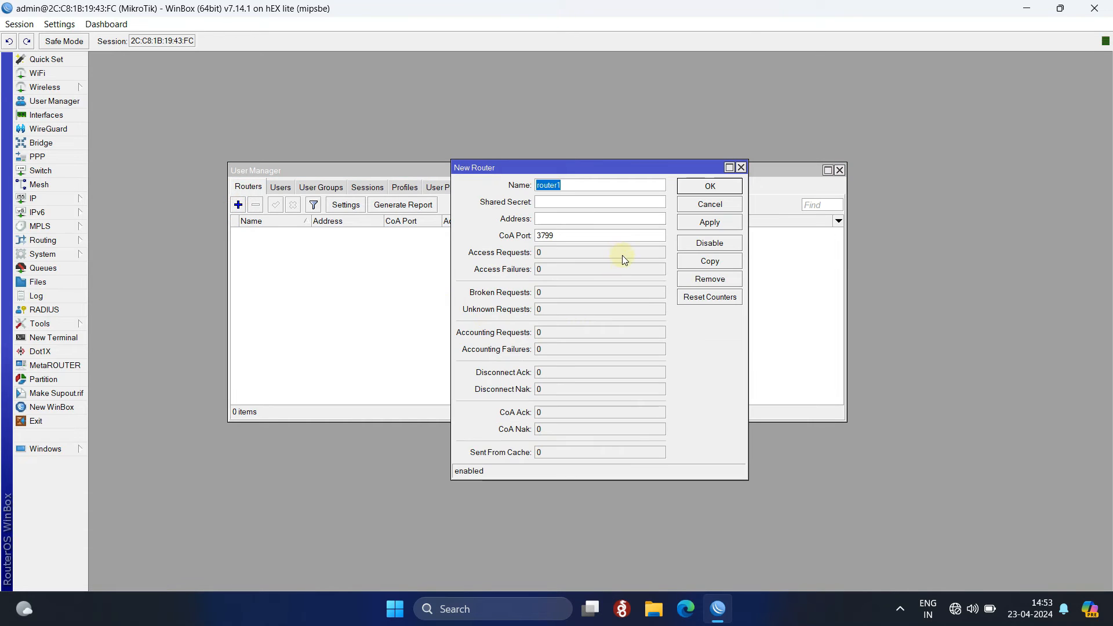
drag(575, 186, 533, 187)
text(RADIUS-HOTSPOT)
click(547, 202)
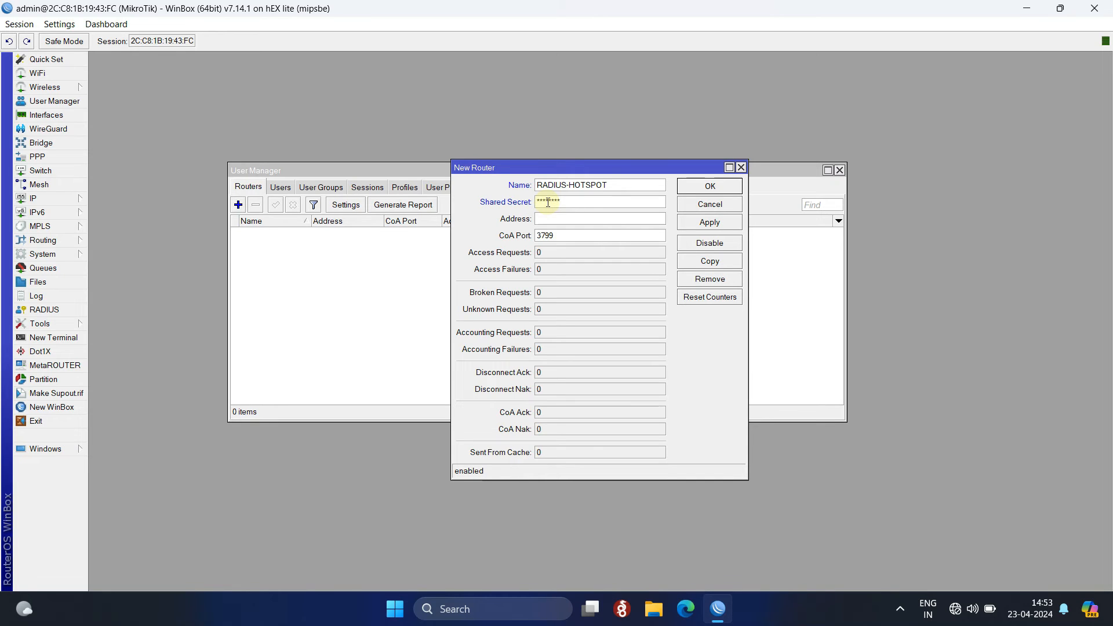
click(548, 218)
text(127.0.0.1)
double_click(590, 221)
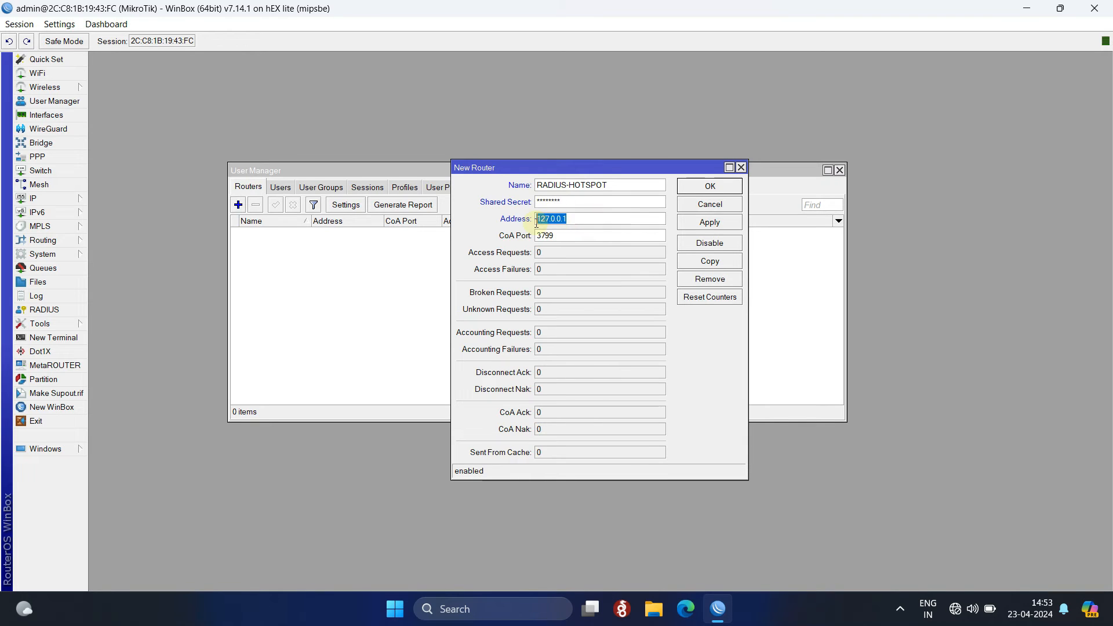
click(590, 220)
click(704, 229)
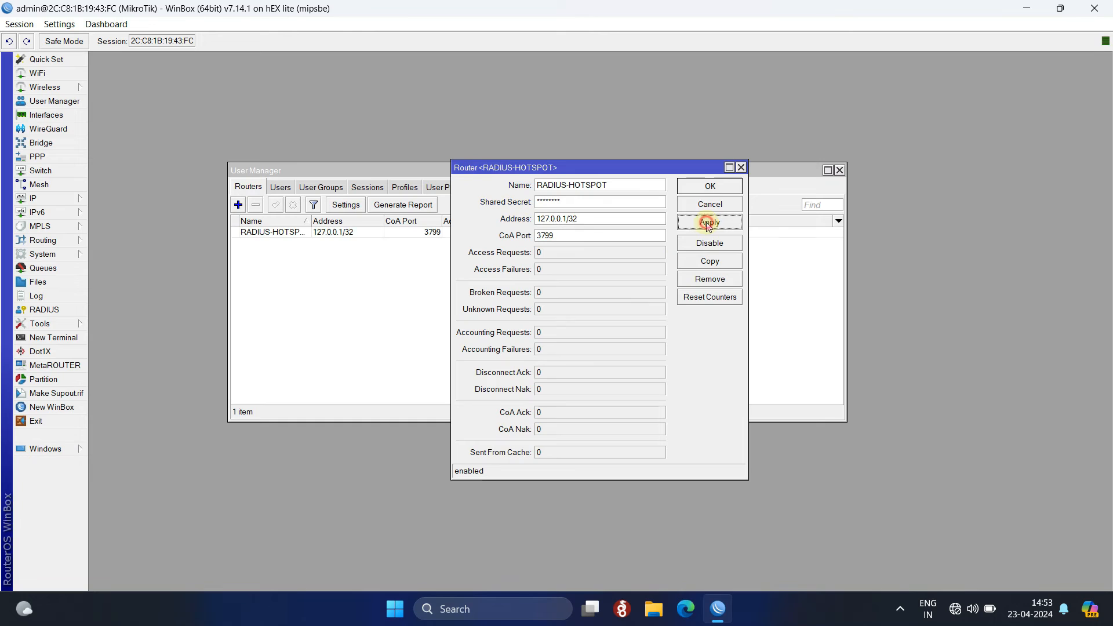
click(709, 185)
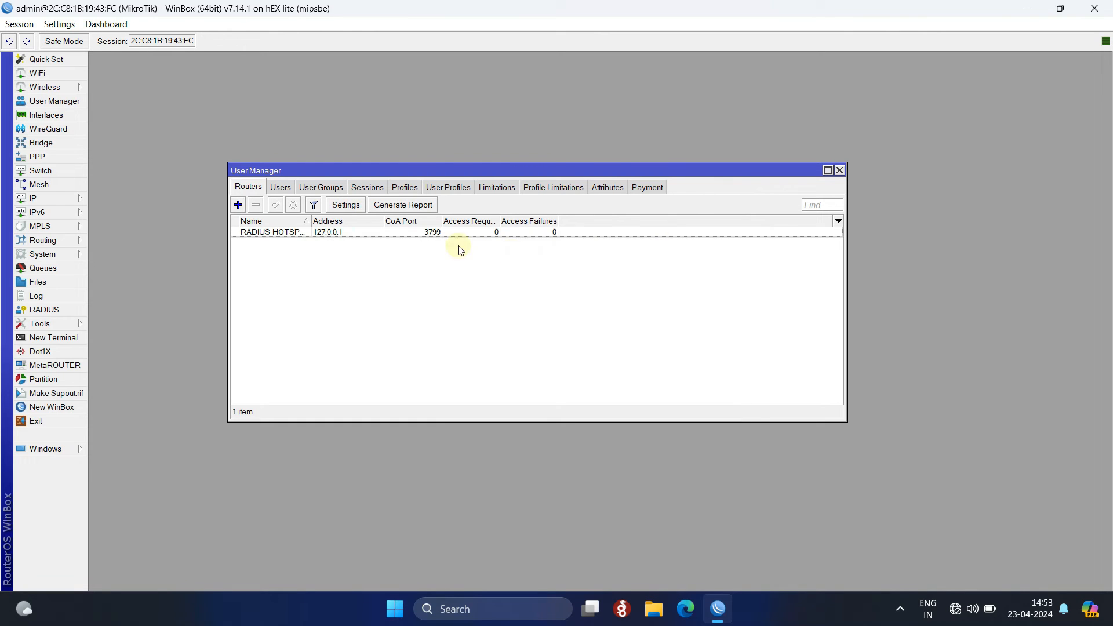
click(351, 232)
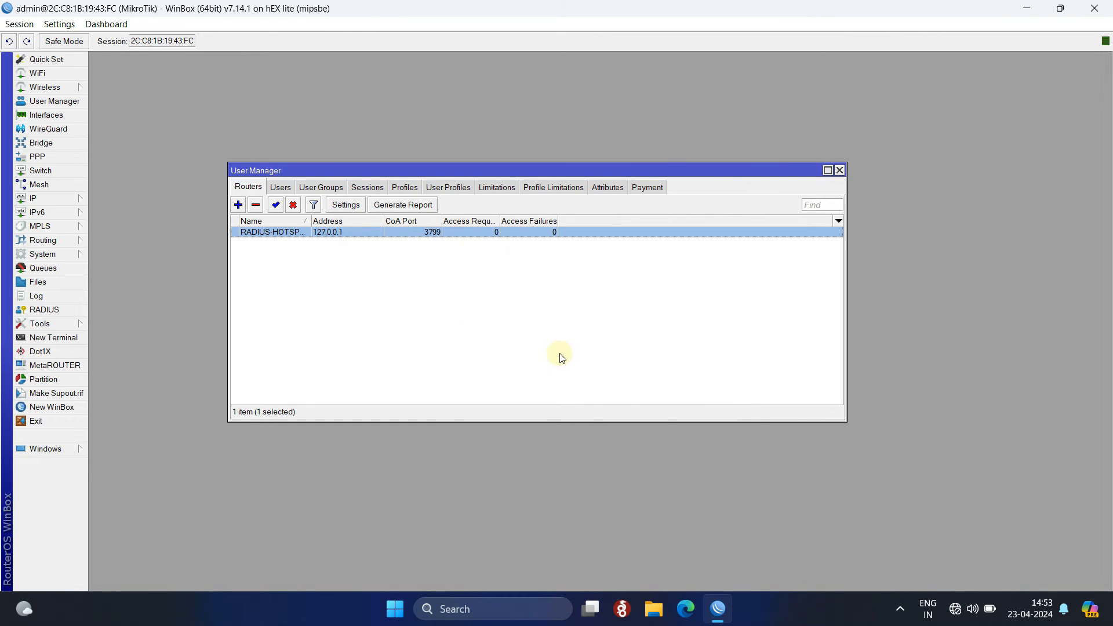
Add a User Manager user named mikrotik with a password and the default group, save it and close User Manager.
click(282, 188)
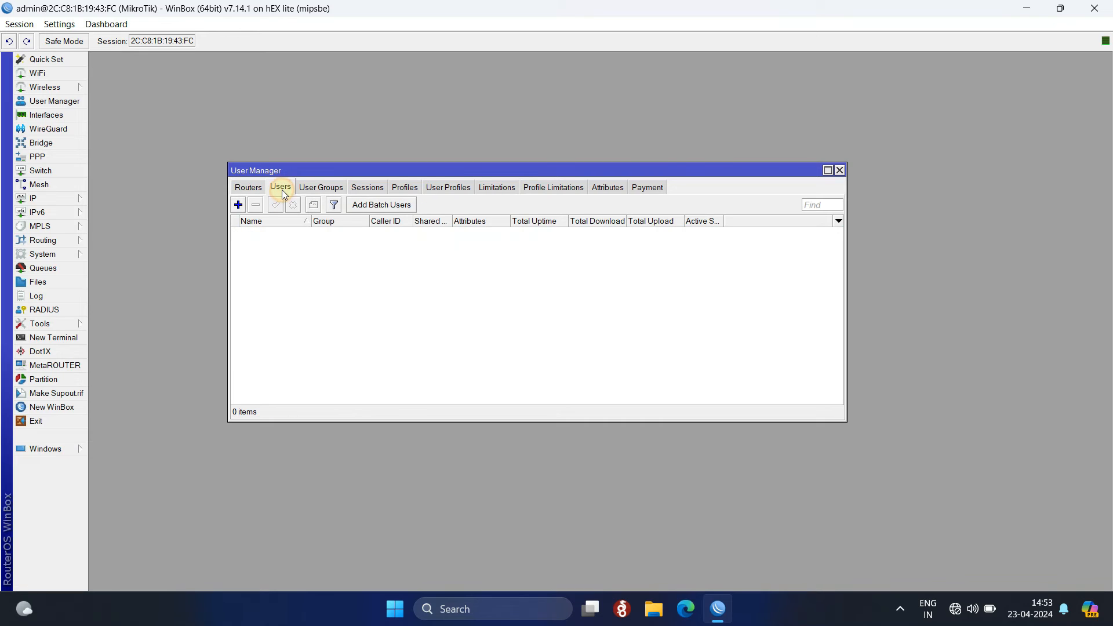
click(238, 204)
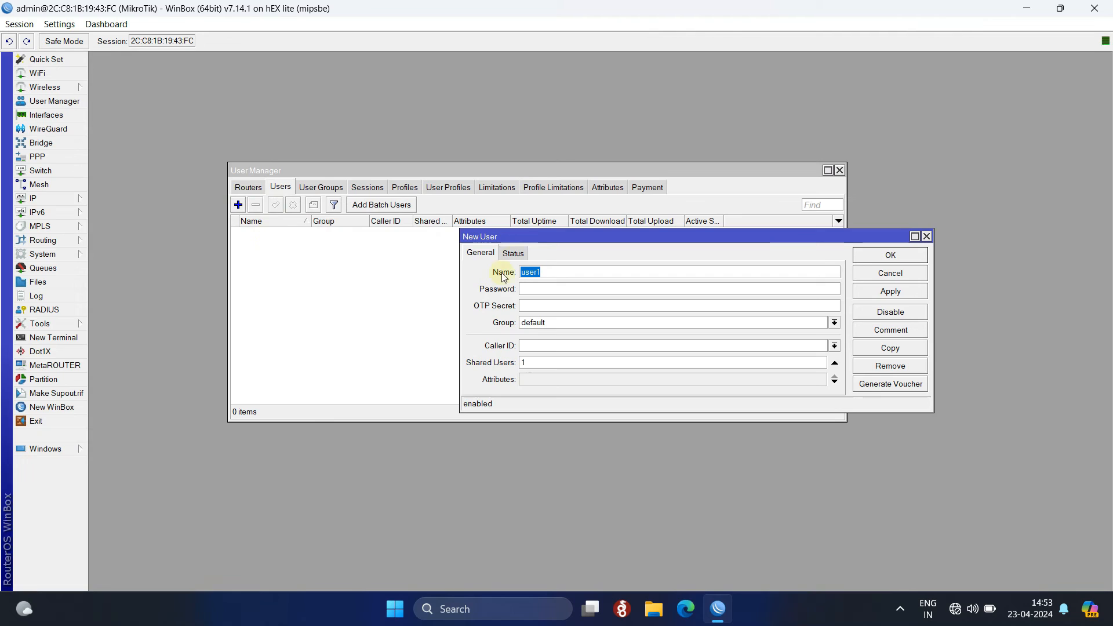
drag(524, 237, 381, 194)
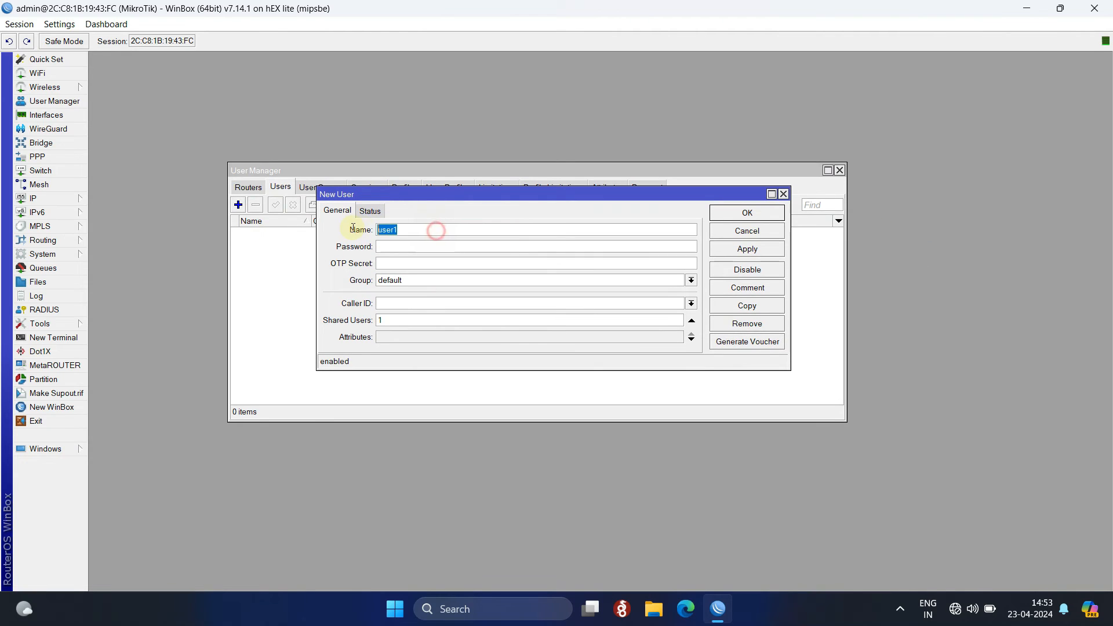
text(mikrotik)
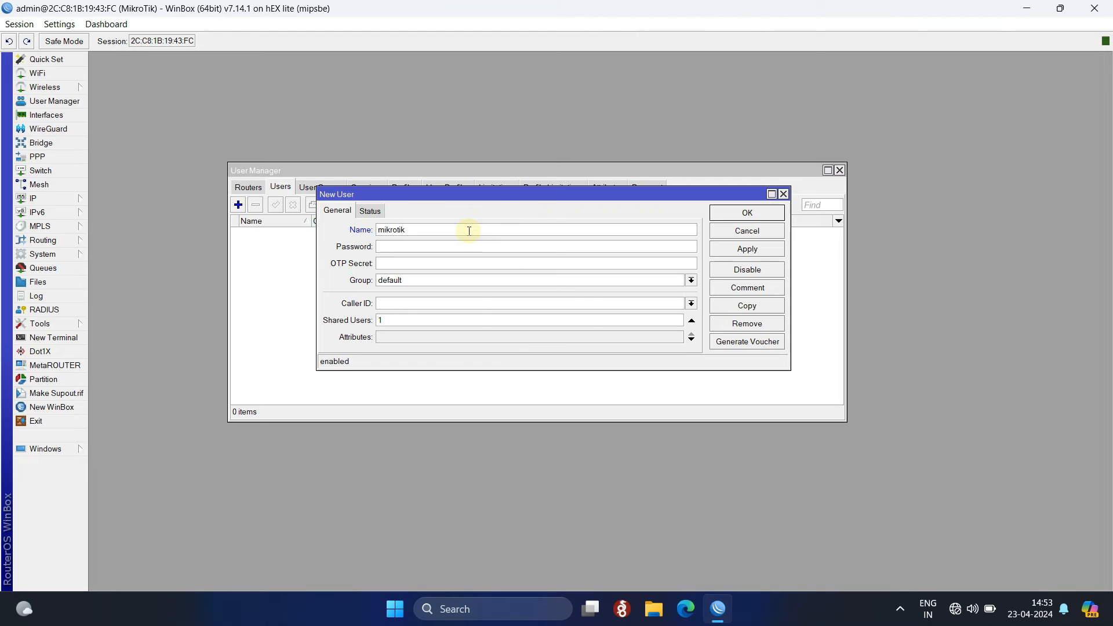
double_click(476, 227)
click(425, 249)
click(691, 280)
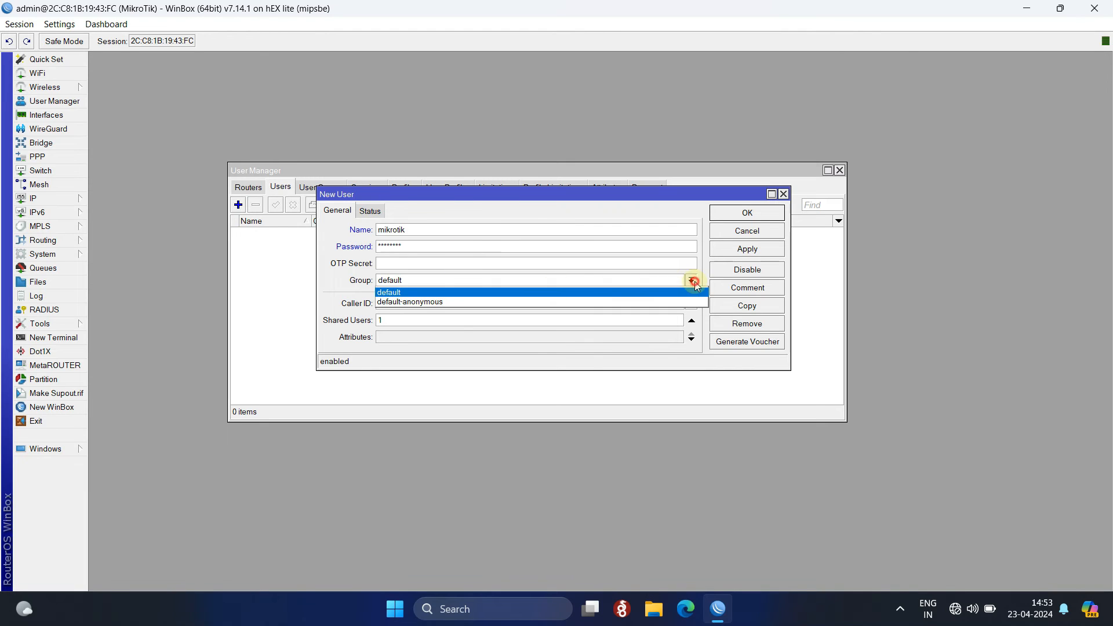
click(407, 295)
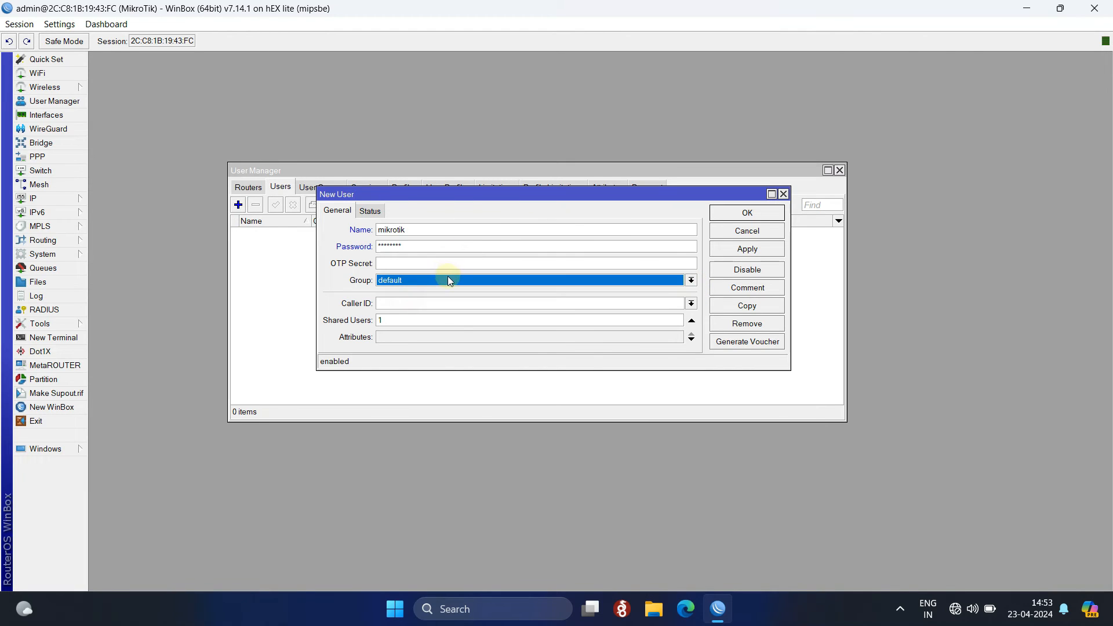
click(753, 248)
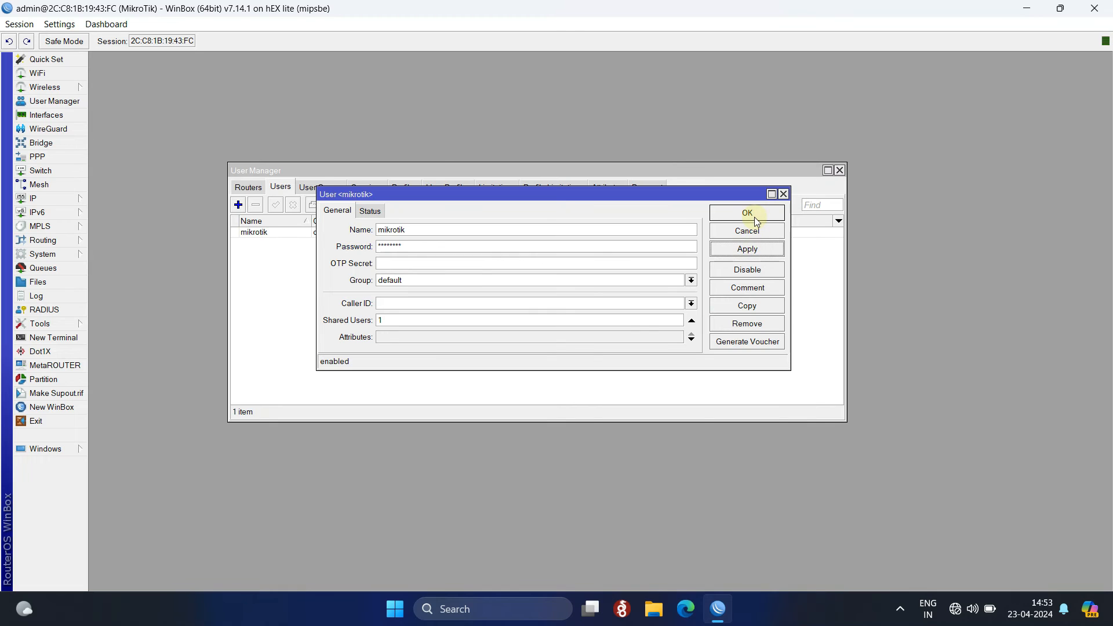
click(754, 218)
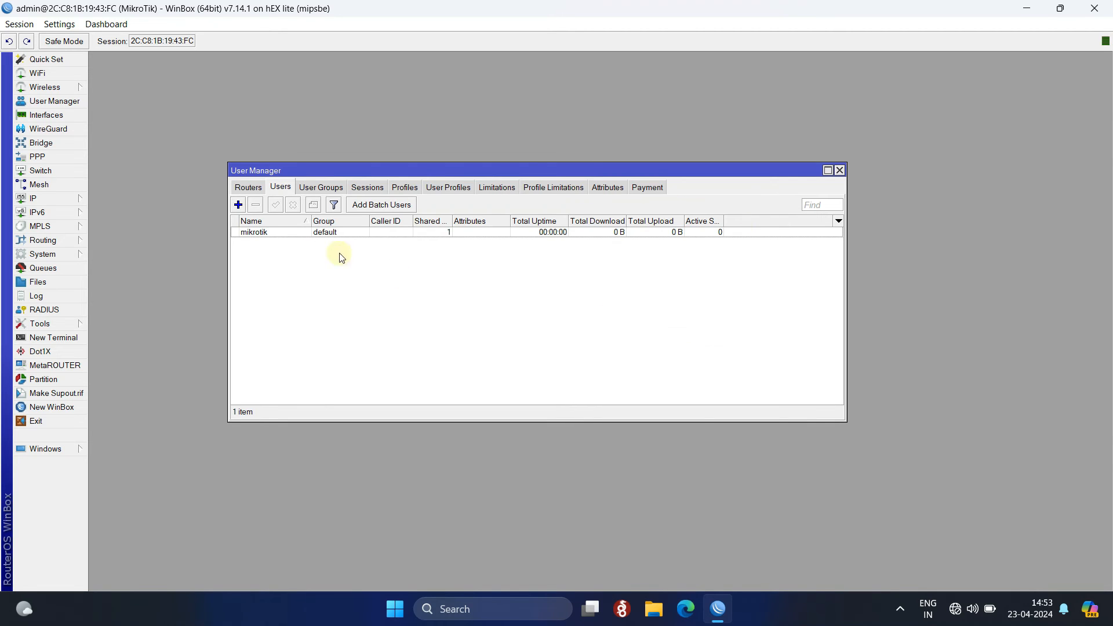
click(297, 234)
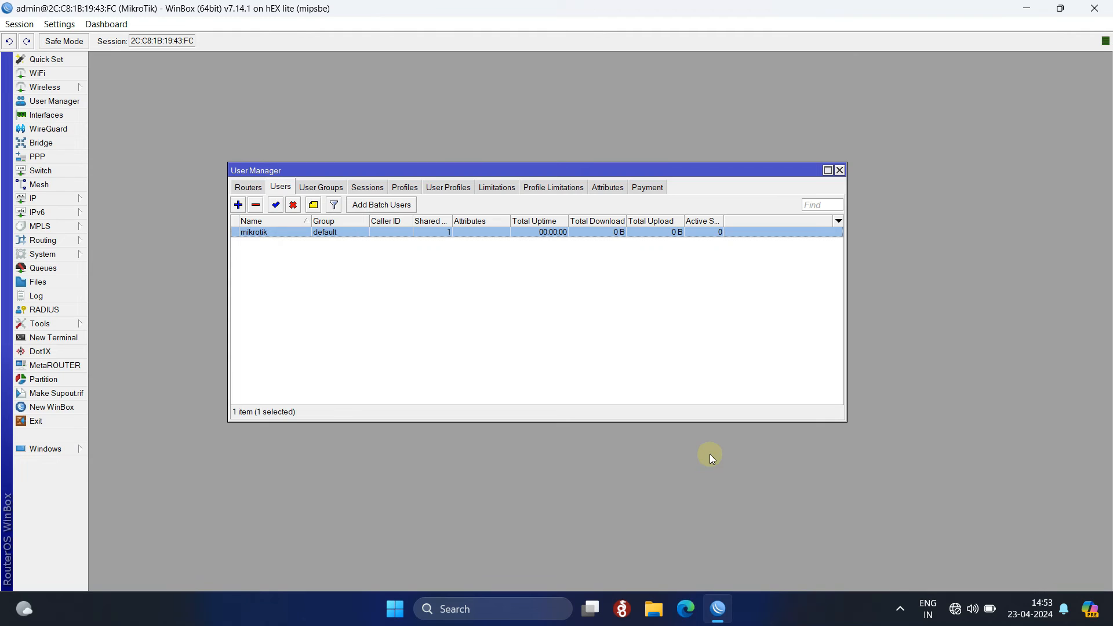
click(839, 170)
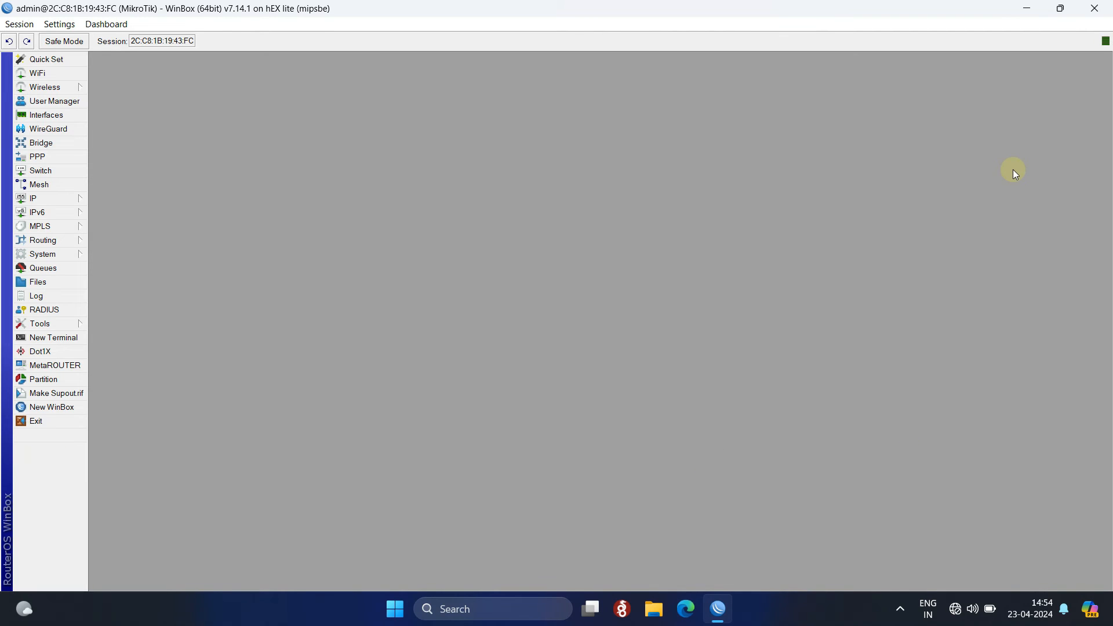
Minimize WinBox and refresh the Windows desktop.
click(1027, 9)
right_click(635, 184)
click(669, 243)
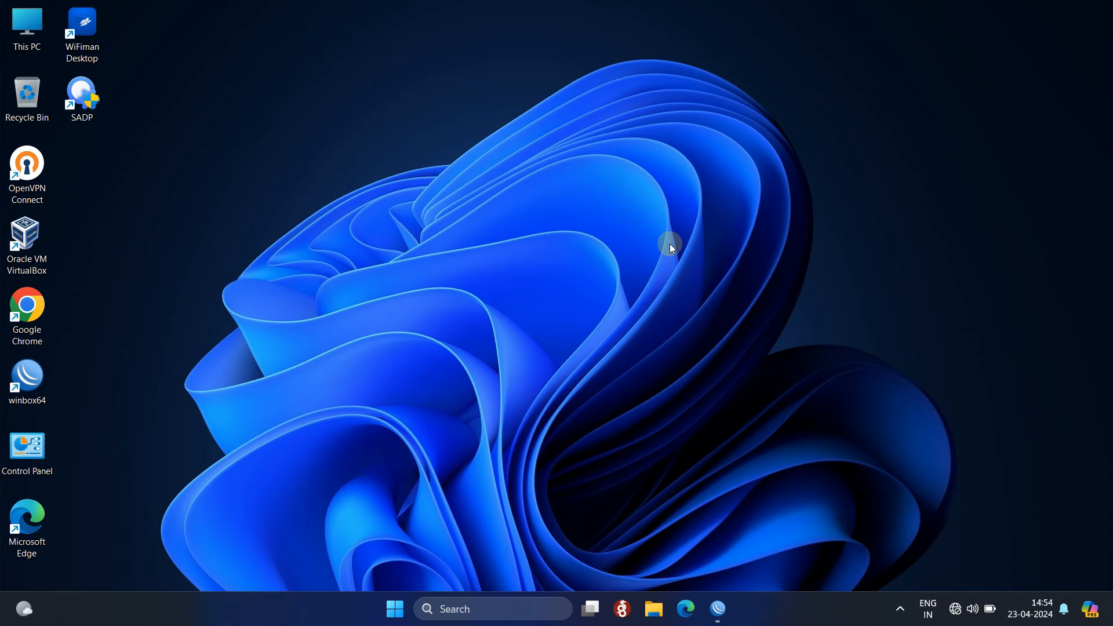
Open the Windows Network Connections window with ncpa.cpl, then disable and re-enable the Ethernet 2 adapter.
key(super+r)
text(ncpa.cpl)
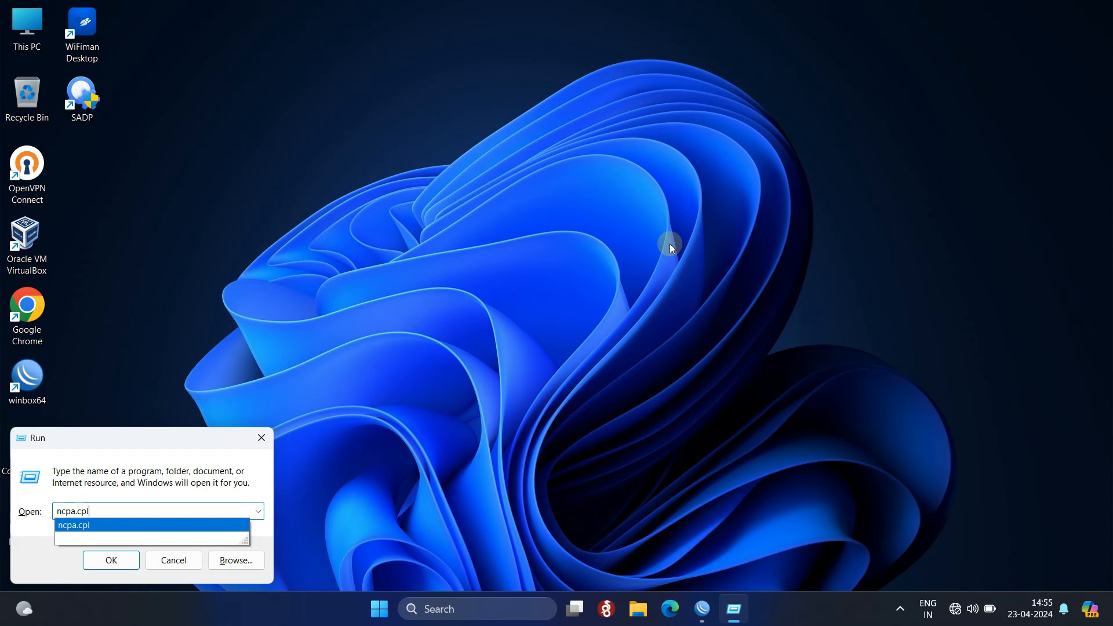
key(Return)
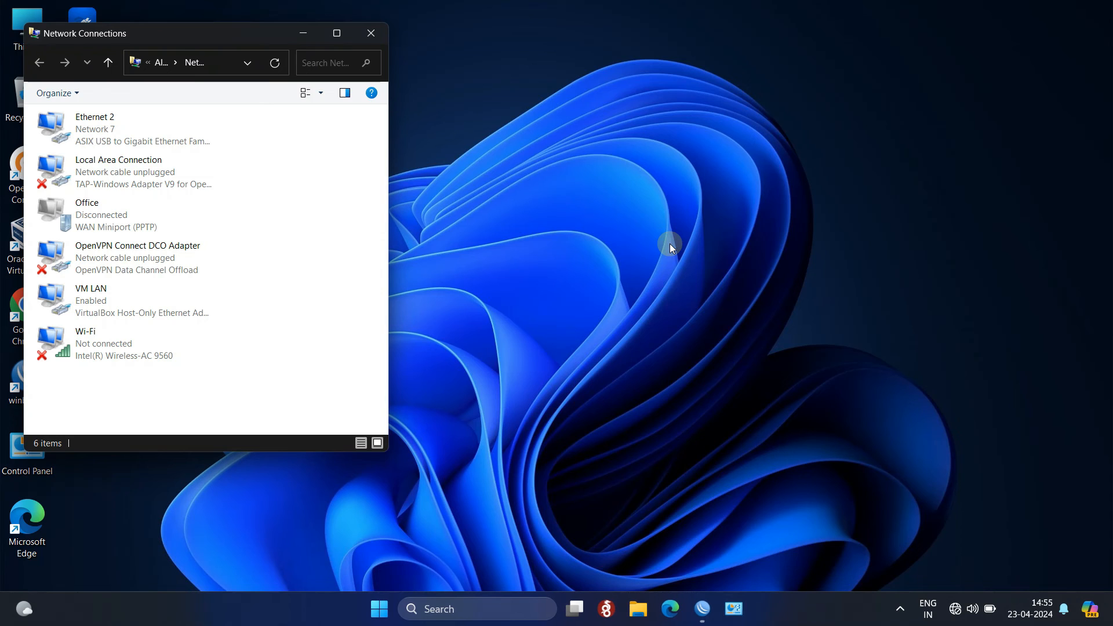
click(336, 33)
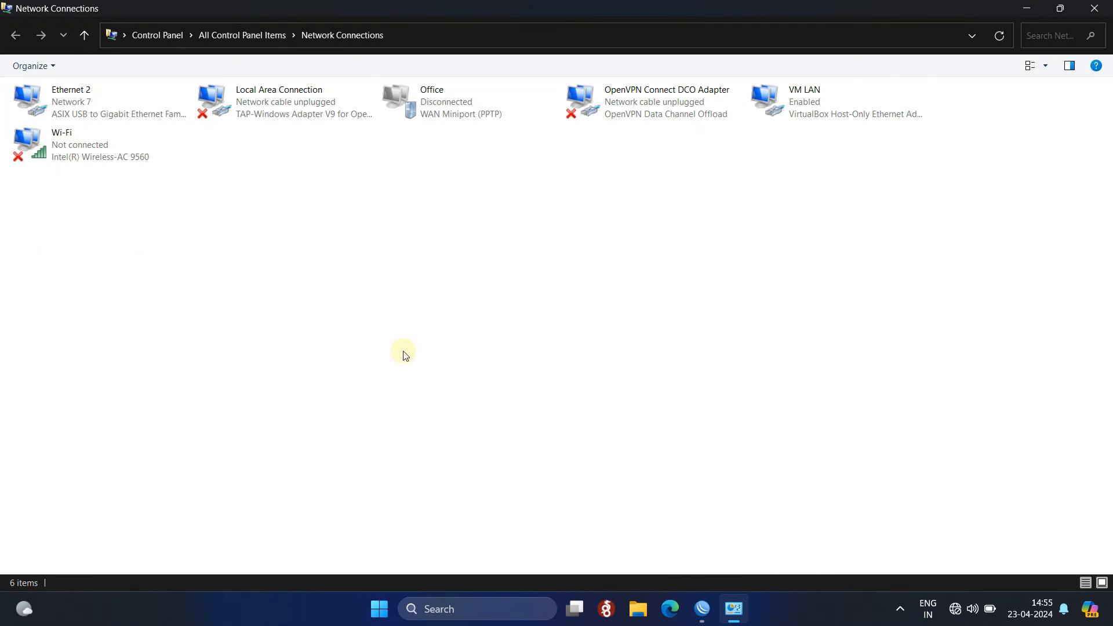
click(94, 112)
right_click(95, 112)
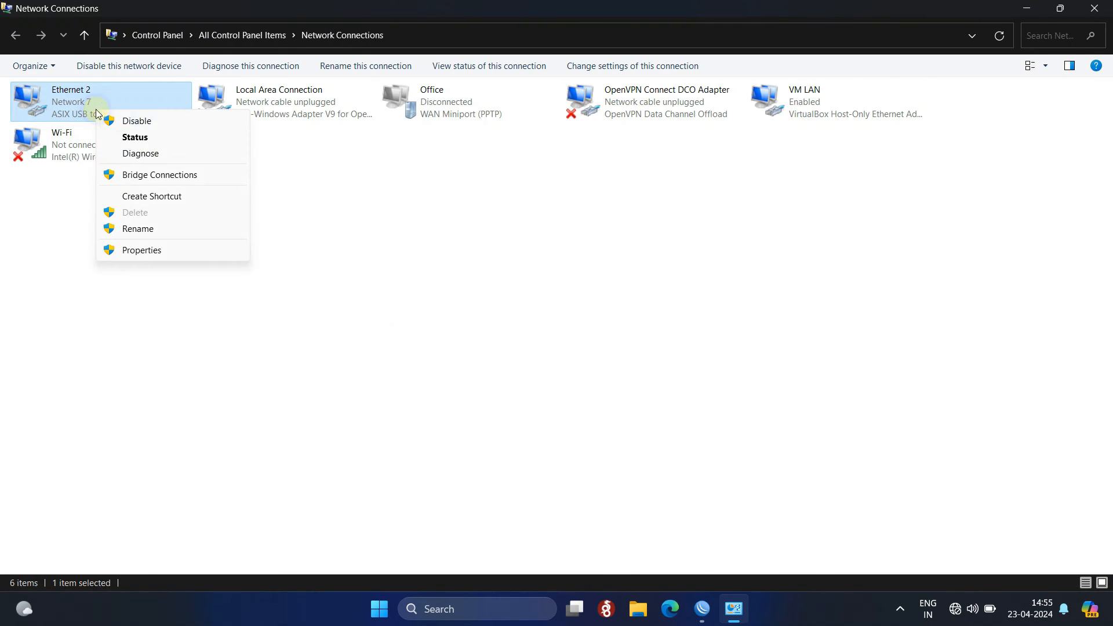
click(127, 120)
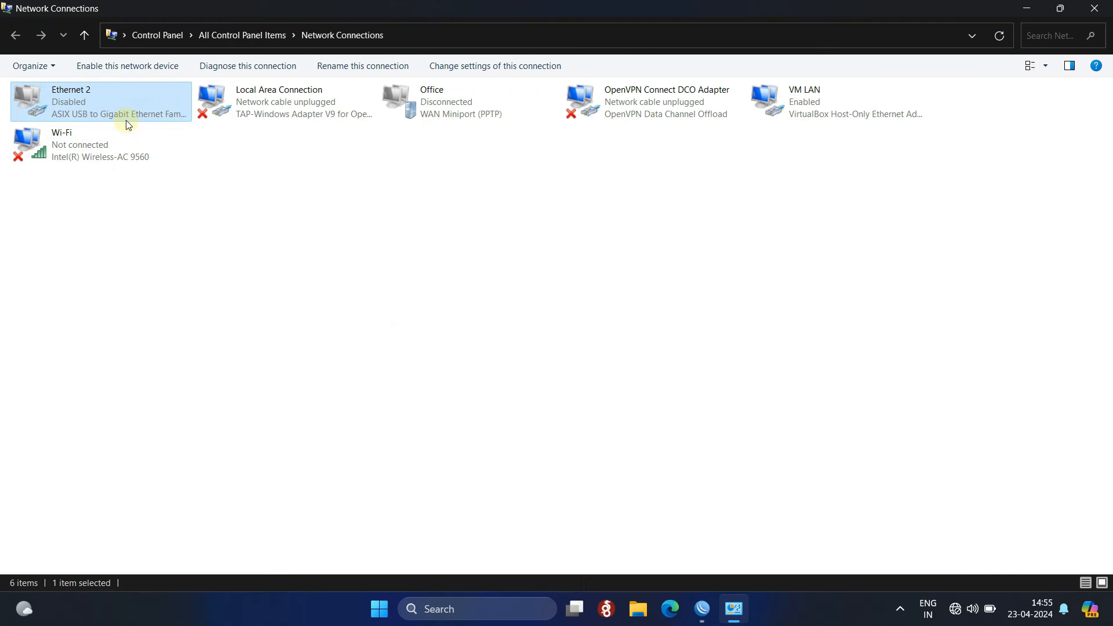
right_click(78, 96)
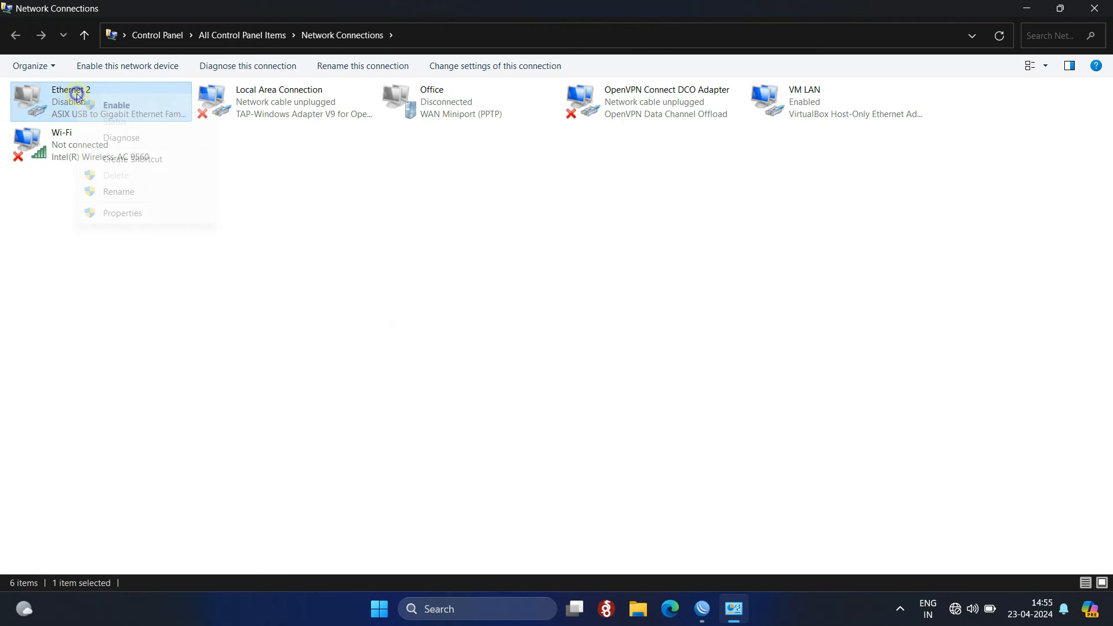
click(116, 105)
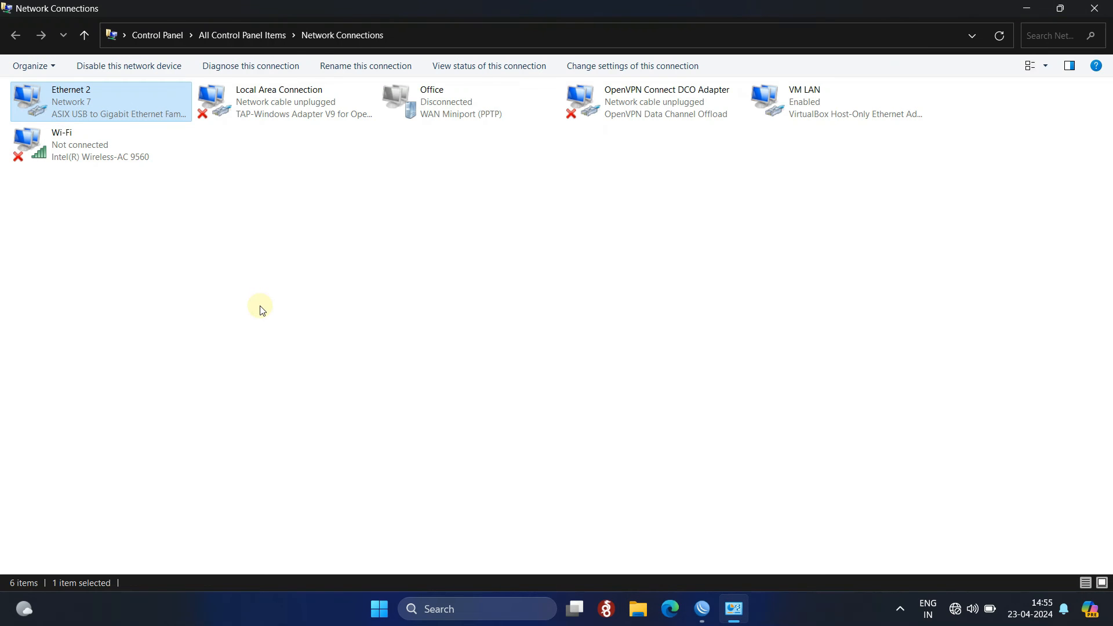
Examine the IPv4 address in the connection details of the Ethernet 2 adapter.
right_click(84, 99)
click(119, 123)
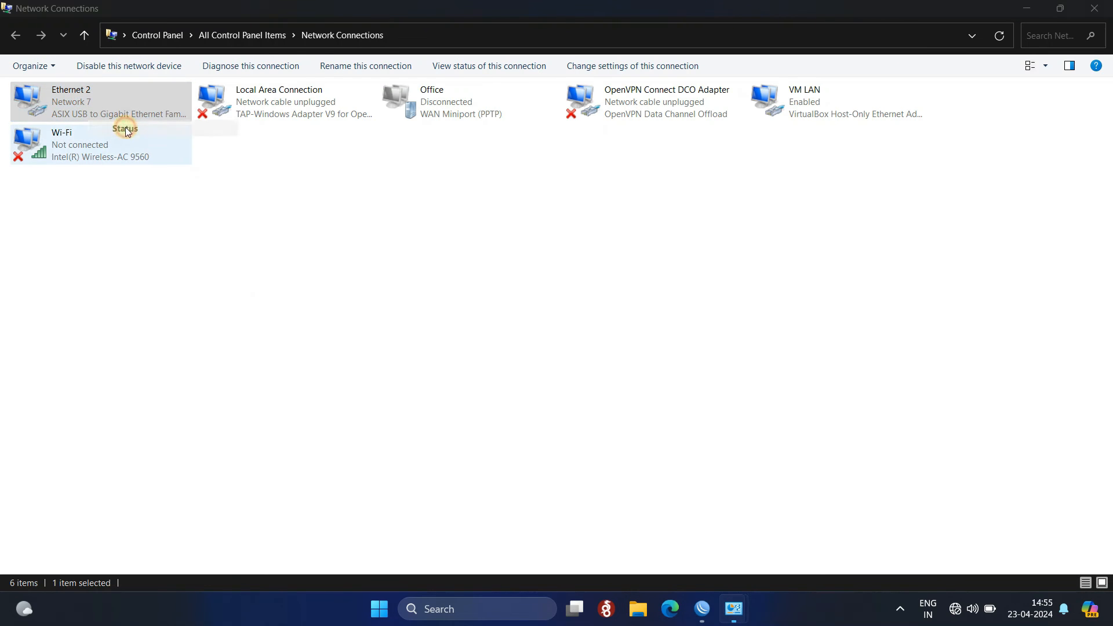
click(472, 295)
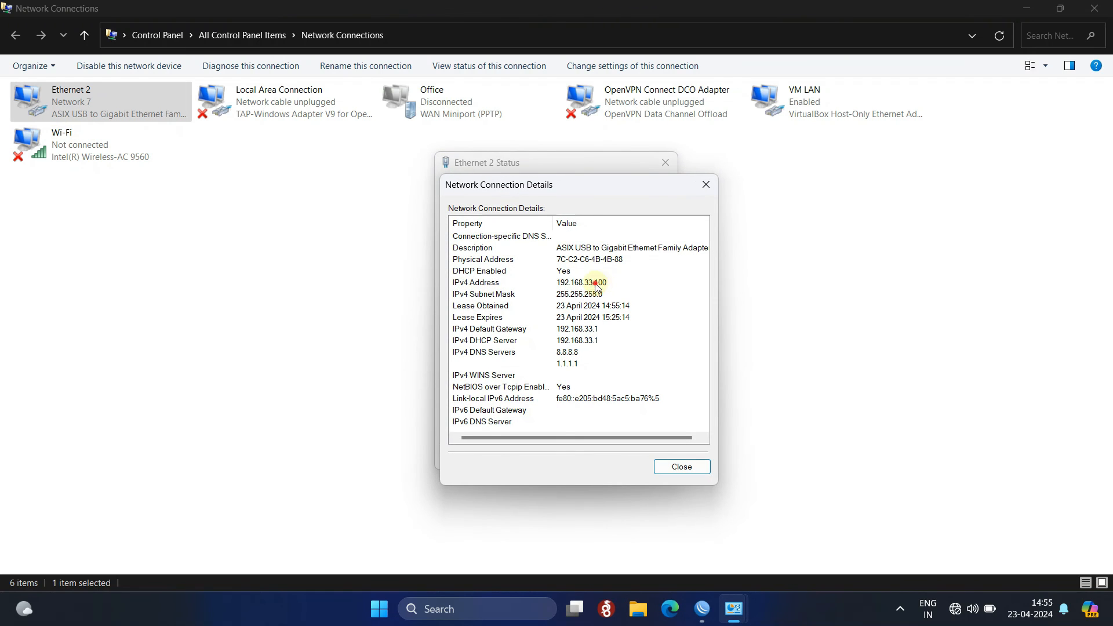
click(607, 287)
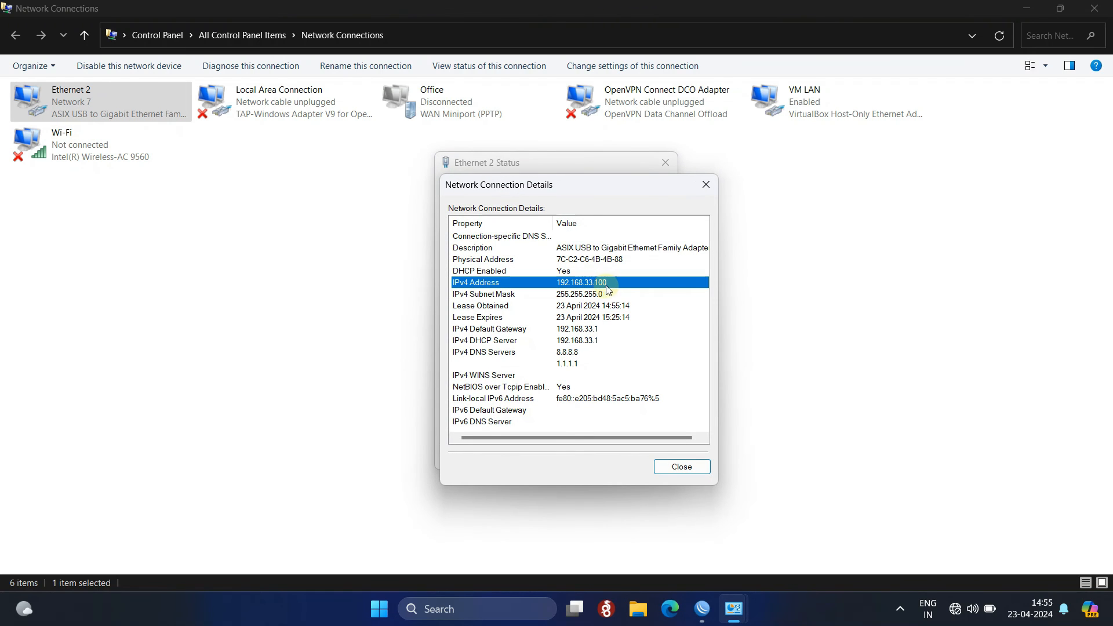
Minimize the open windows, launch Google Chrome maximized and load wirenetwork.in.
click(1035, 5)
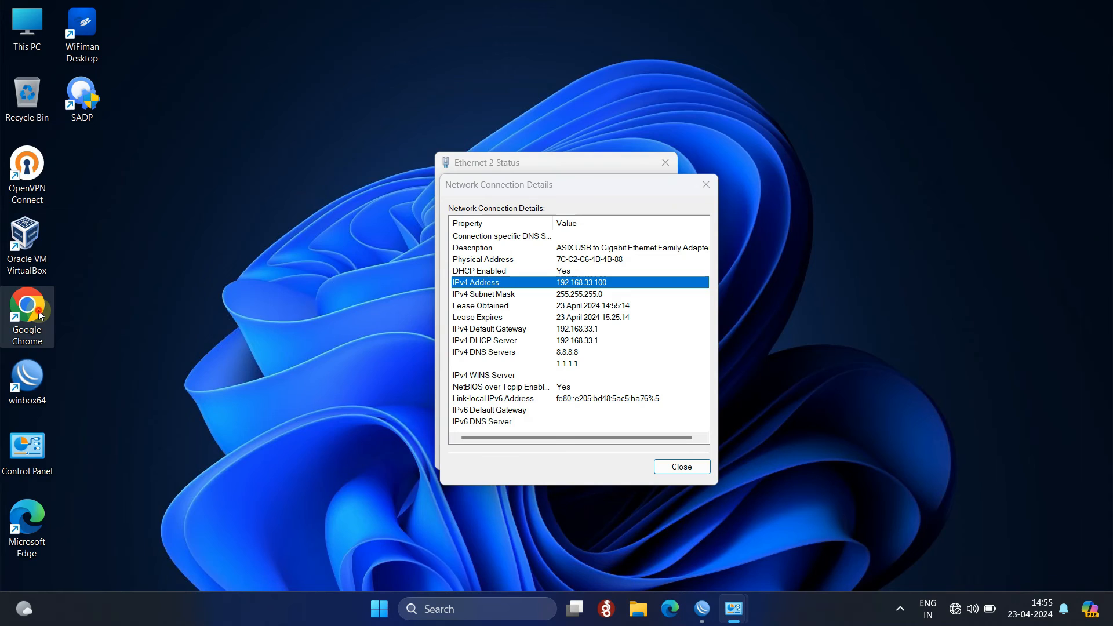
double_click(38, 310)
click(1027, 9)
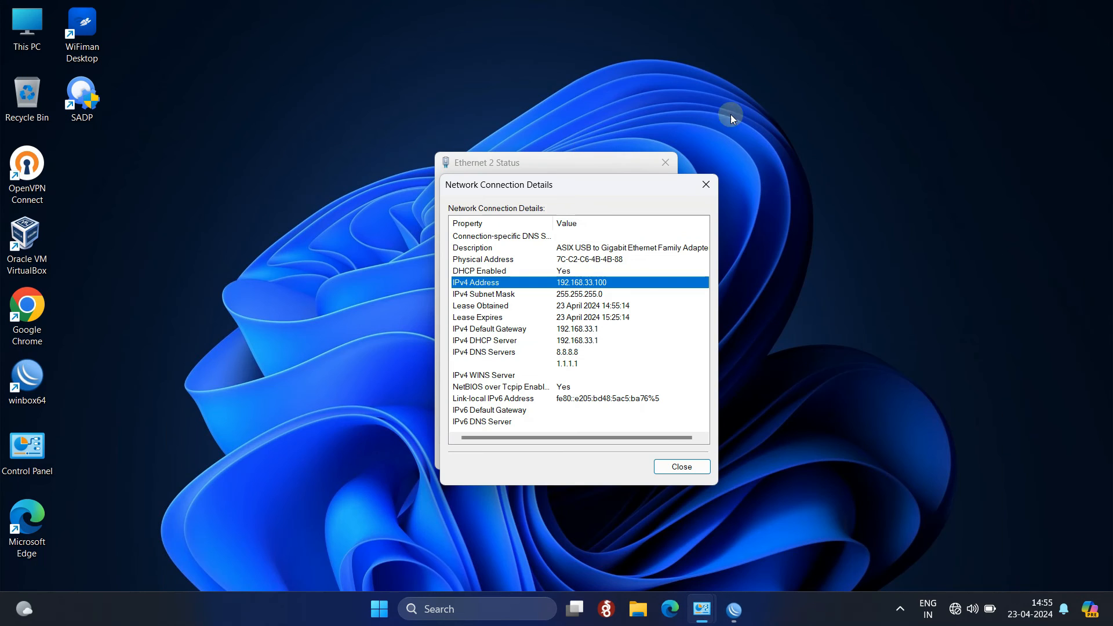
double_click(31, 300)
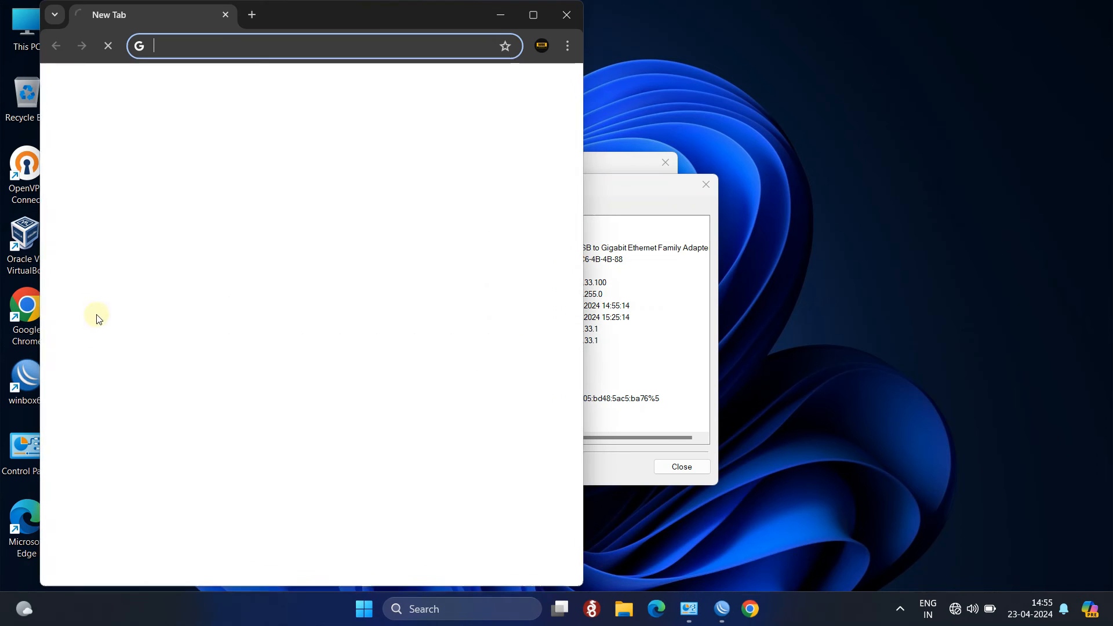
double_click(538, 14)
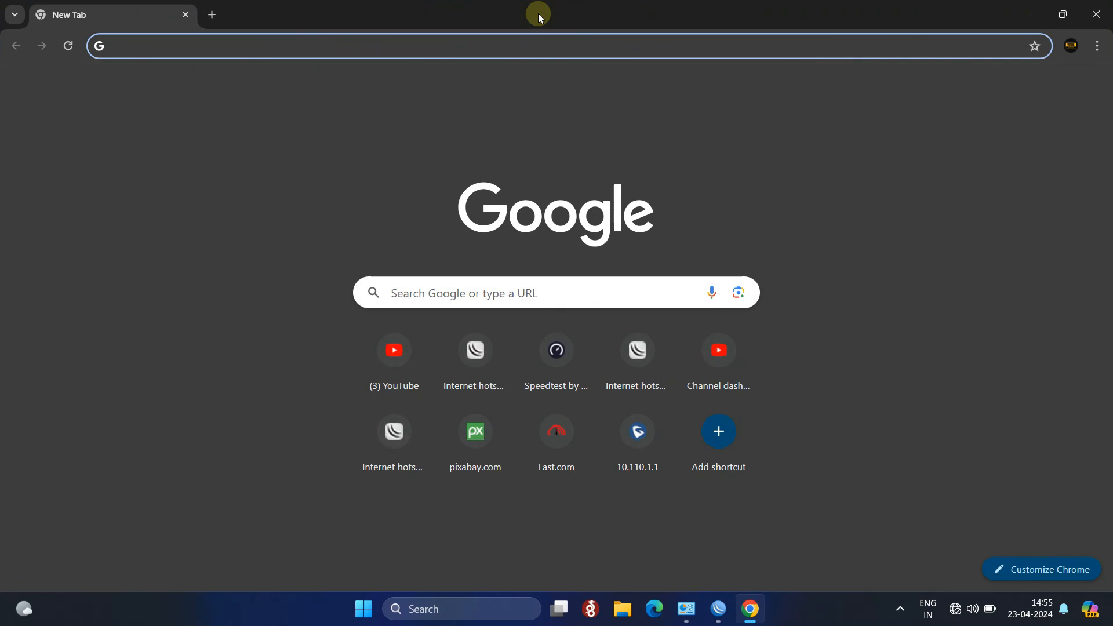
text(wirenetwork.in)
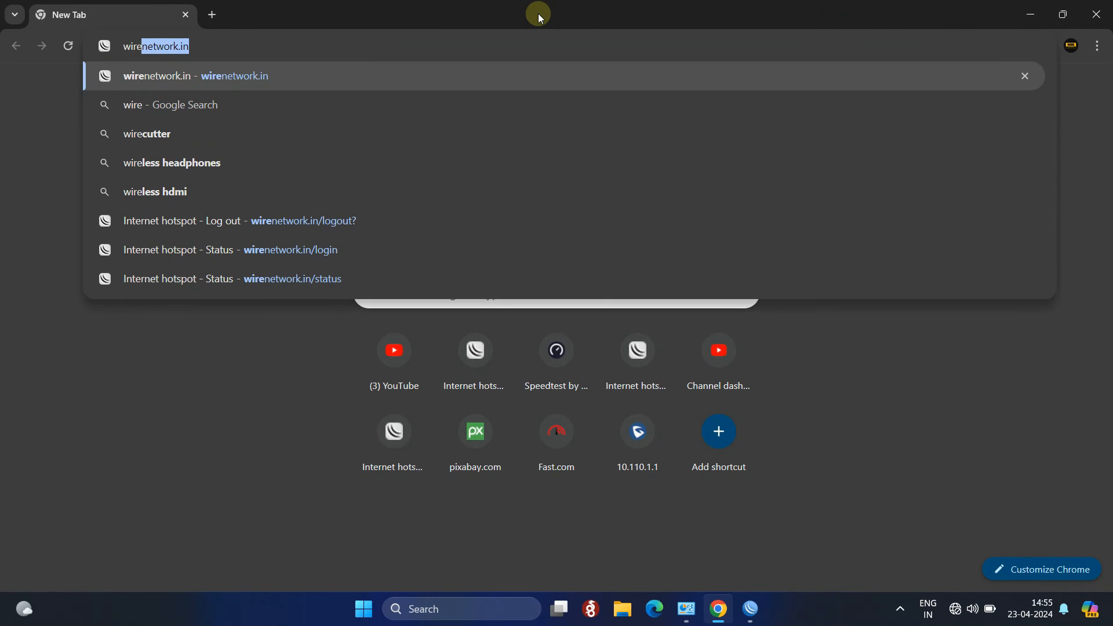
key(Right)
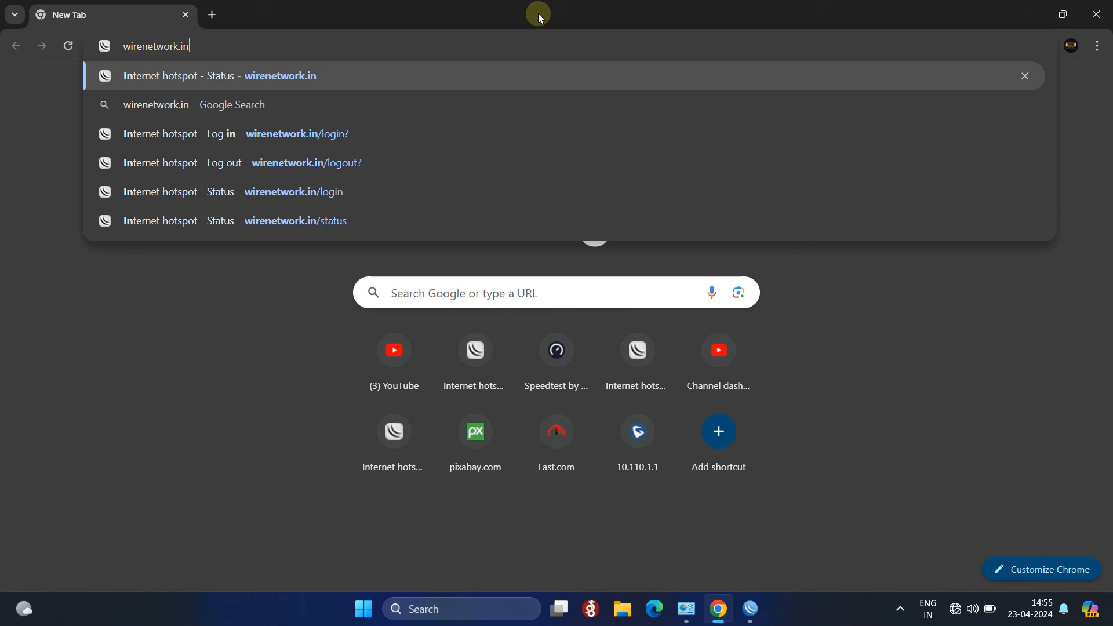
key(Return)
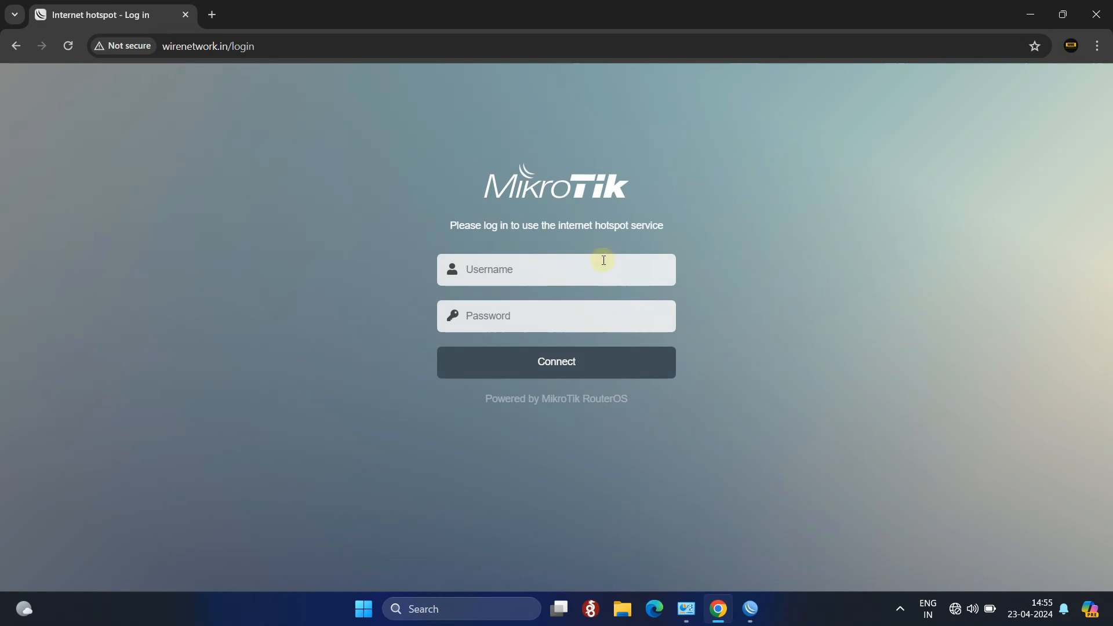
Switch to WinBox and open the mikrotik user's entry in User Manager to check its login details.
click(571, 275)
click(806, 258)
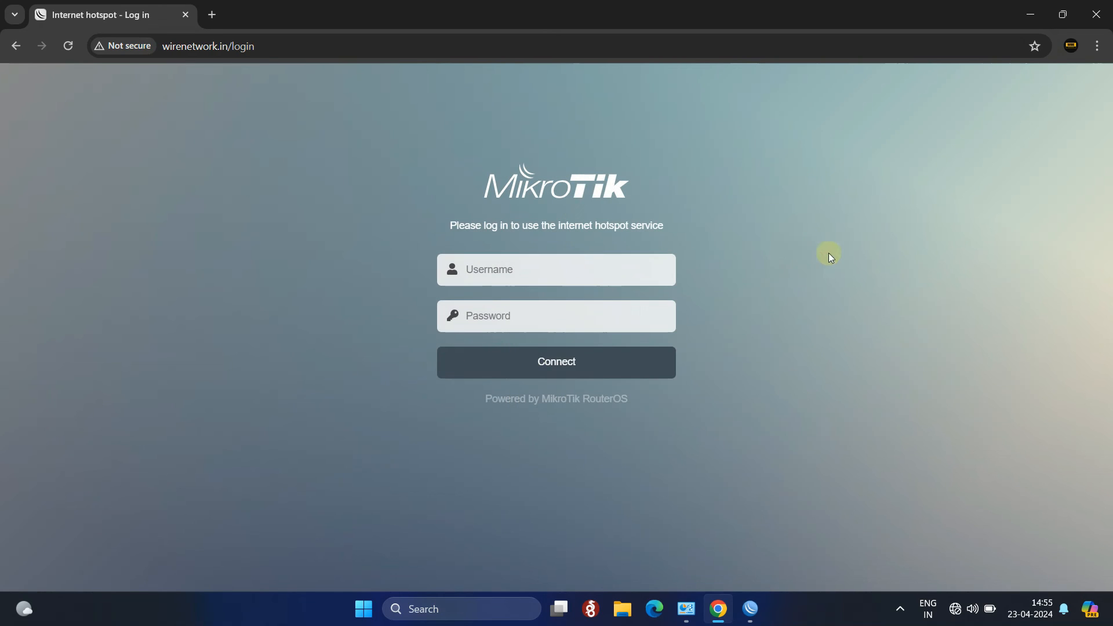
click(750, 618)
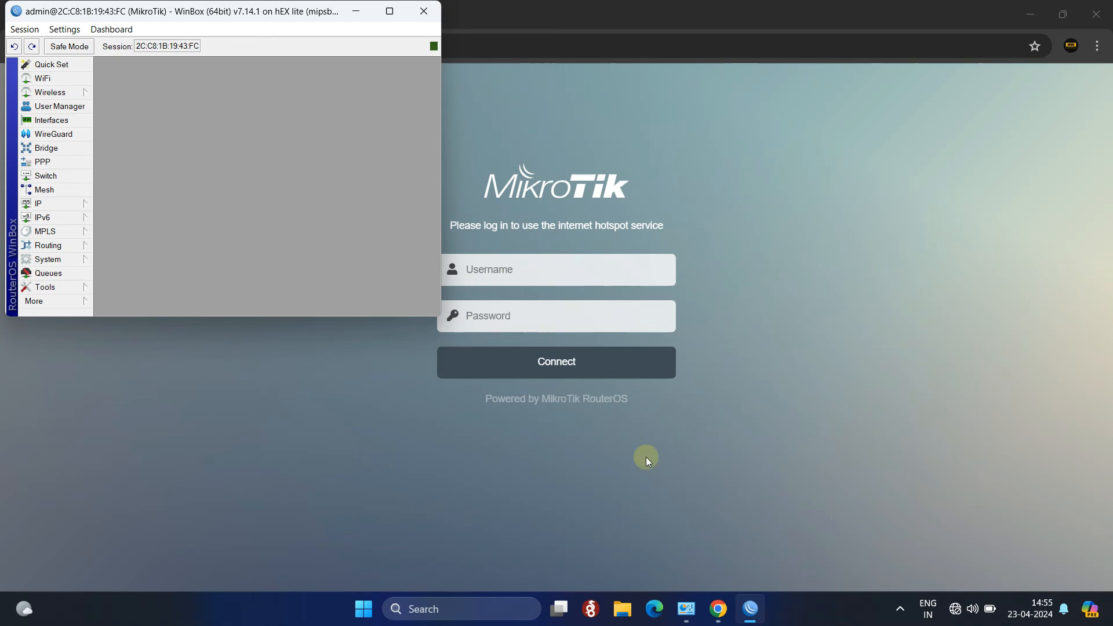
double_click(385, 12)
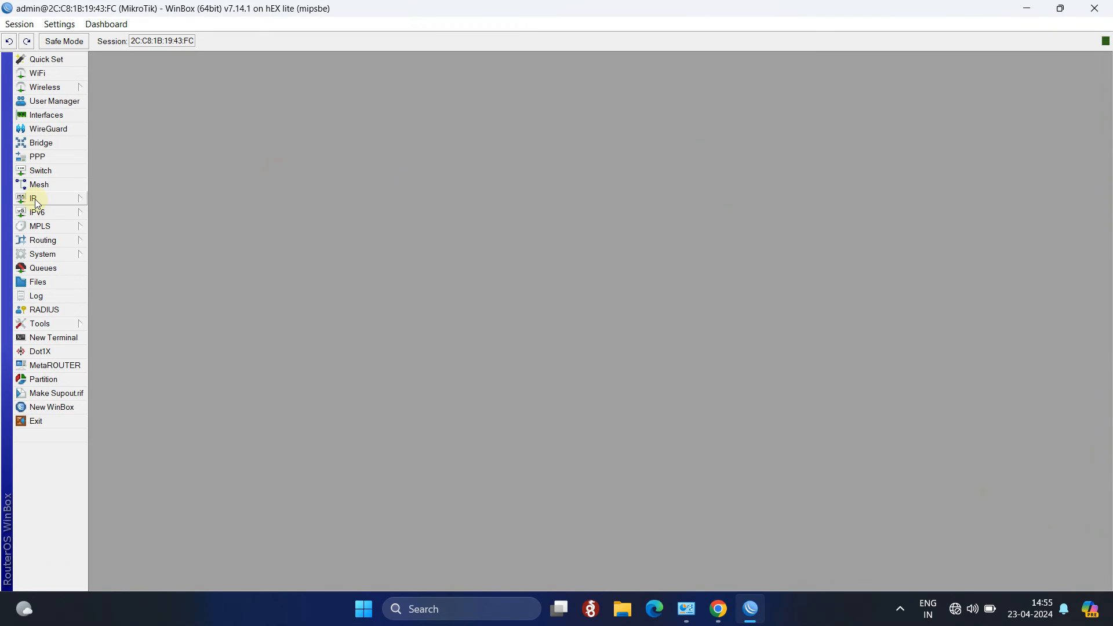
click(53, 102)
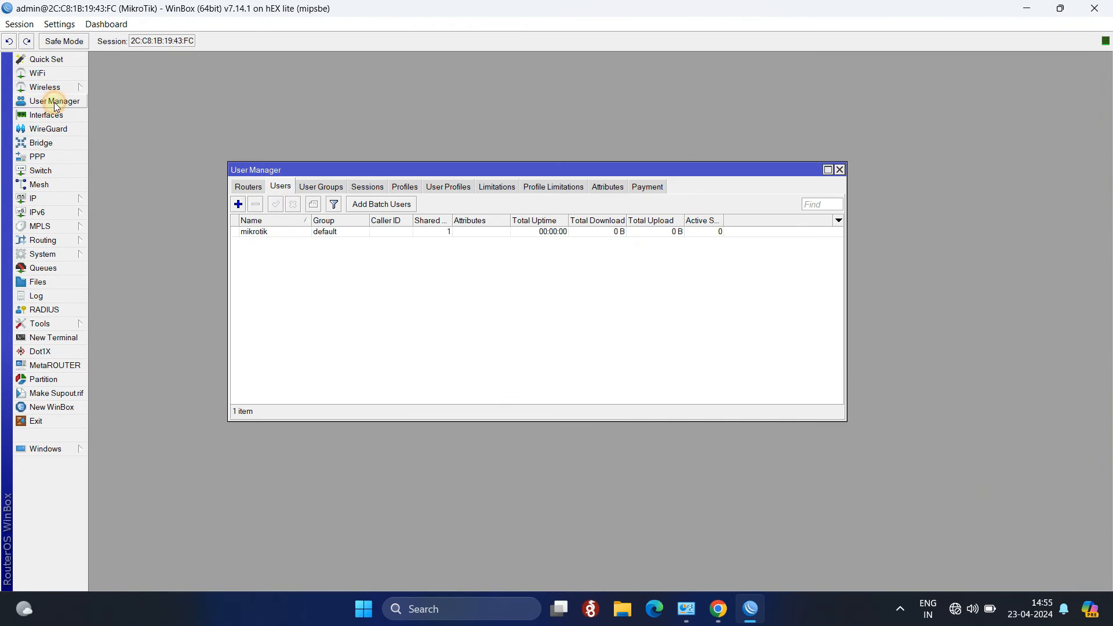
double_click(276, 231)
drag(426, 234, 375, 232)
right_click(388, 233)
click(430, 262)
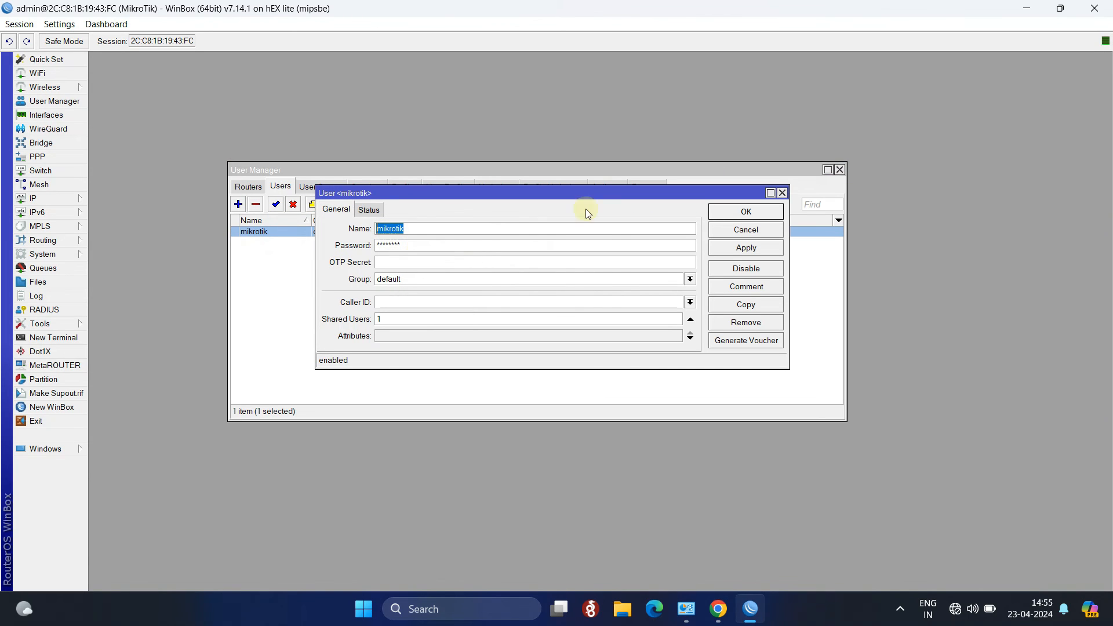
Return to the hotspot login page in Chrome, log in as mikrotik with the user's password and dismiss the password warning.
double_click(1009, 12)
click(517, 272)
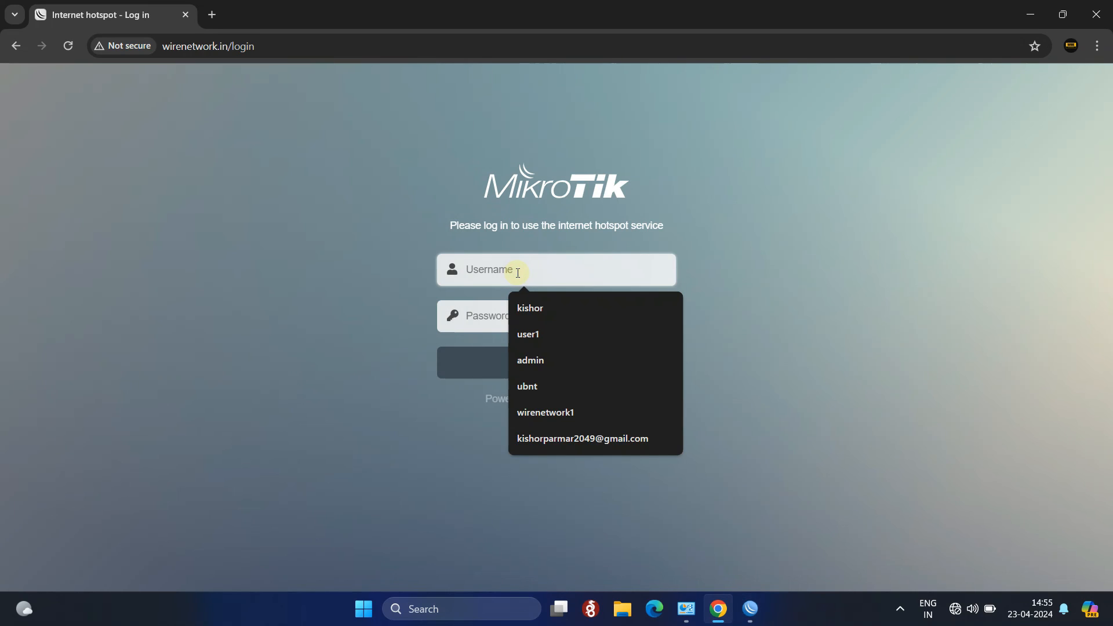
key(ctrl+v)
click(530, 303)
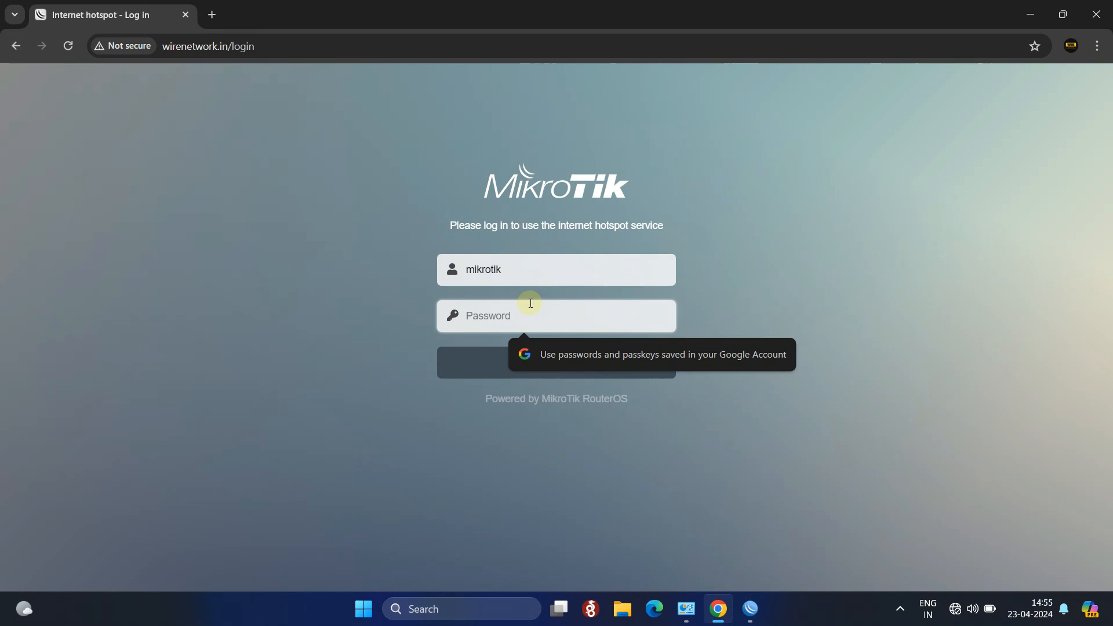
key(ctrl+v)
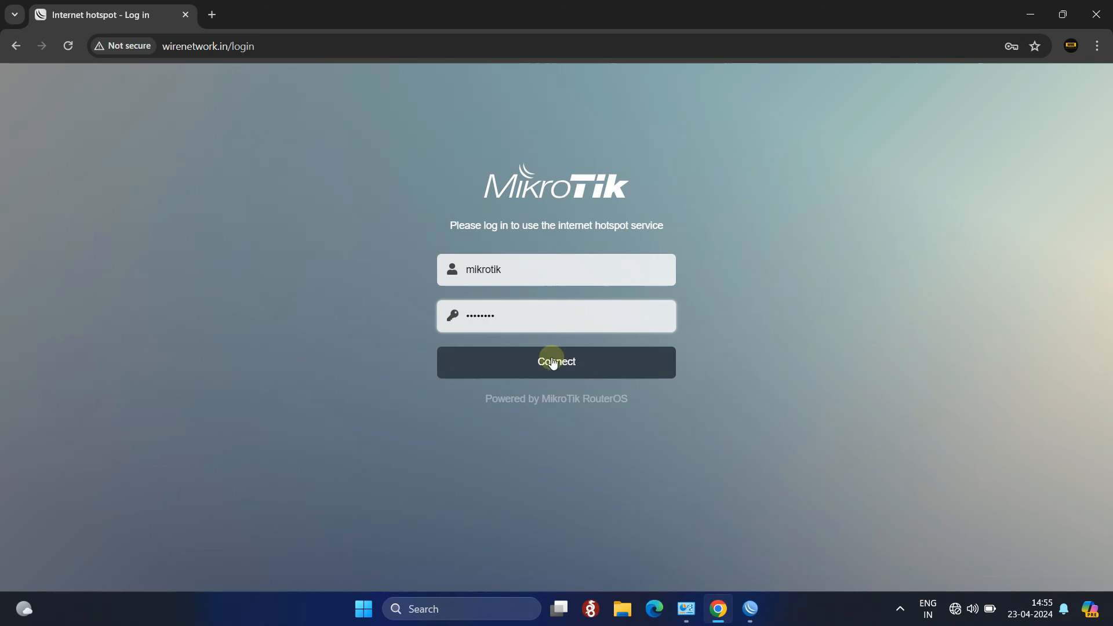
click(578, 365)
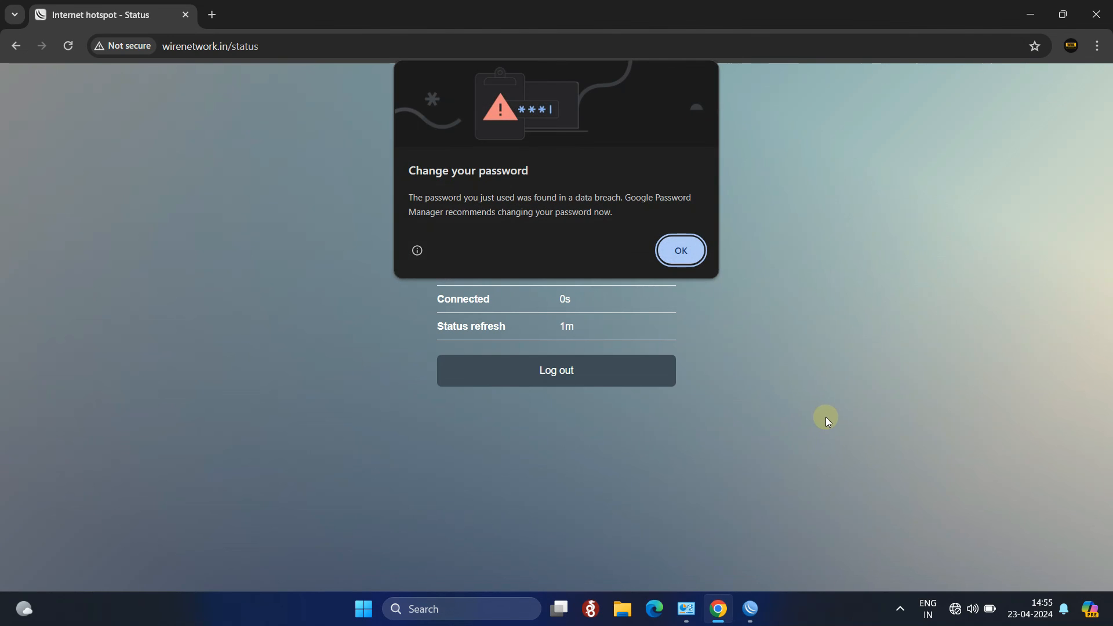
click(684, 257)
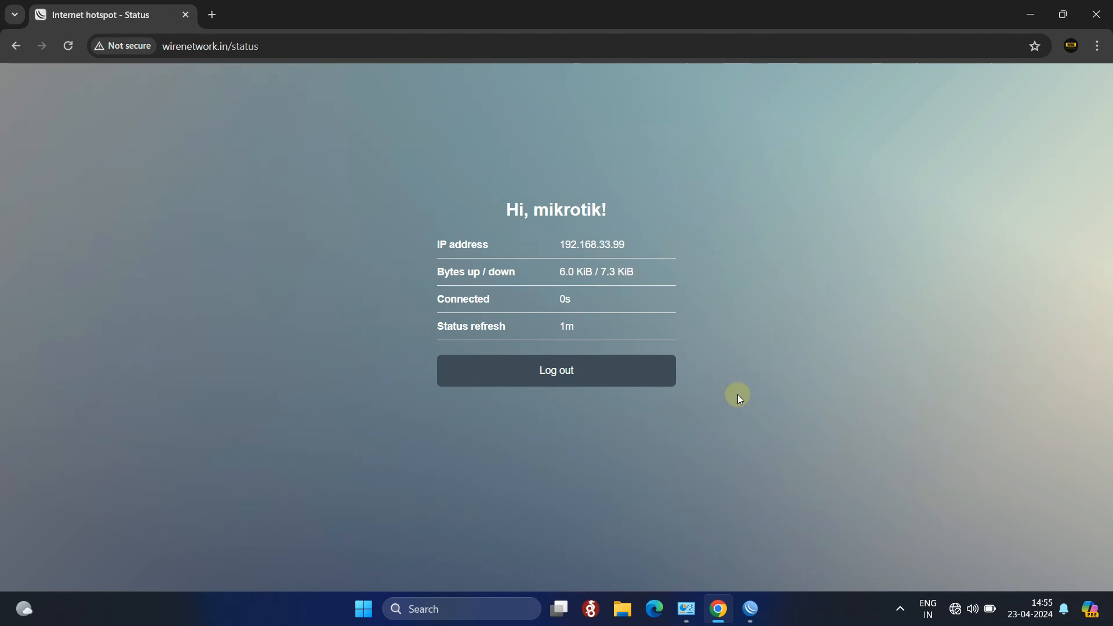
Examine the IP address and traffic on the hotspot status page, and check the computer's Wi-Fi connection status.
drag(558, 244, 629, 249)
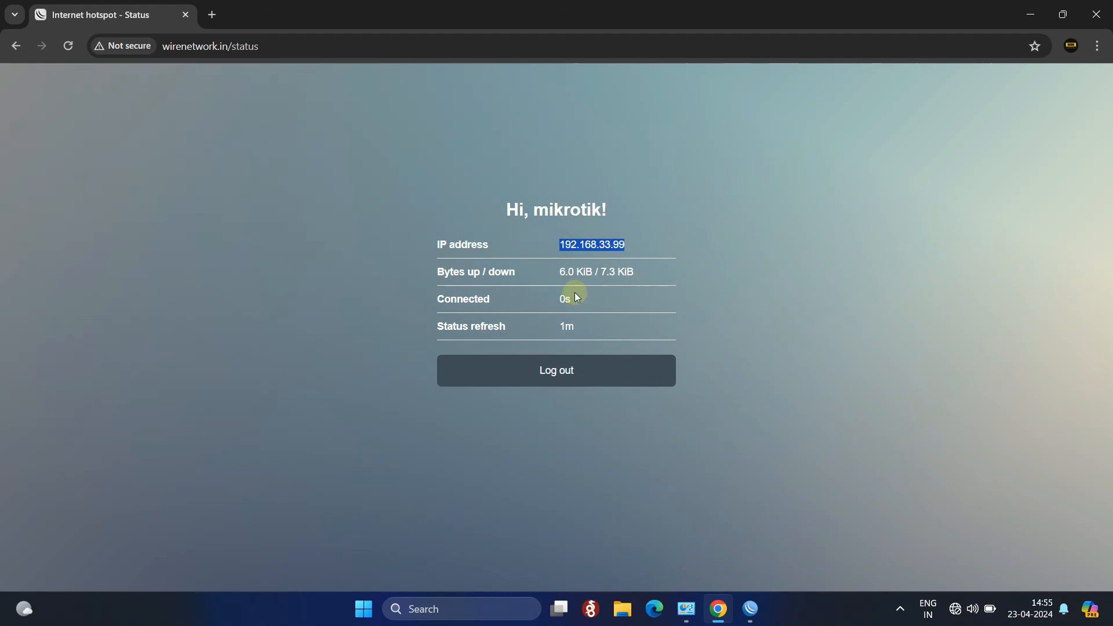
drag(559, 272, 627, 272)
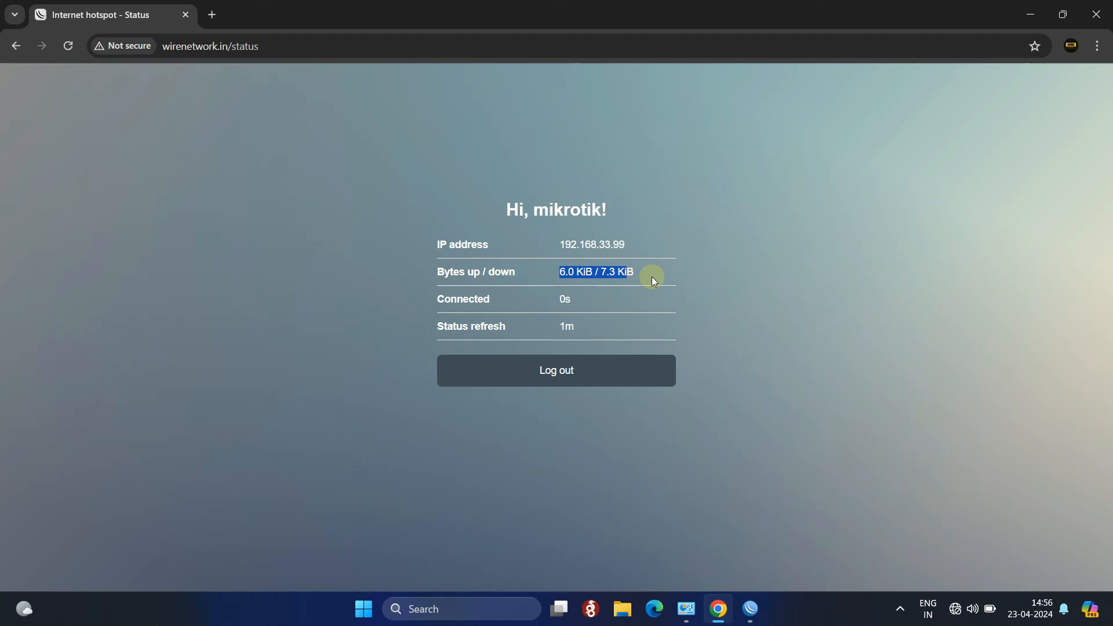
click(788, 337)
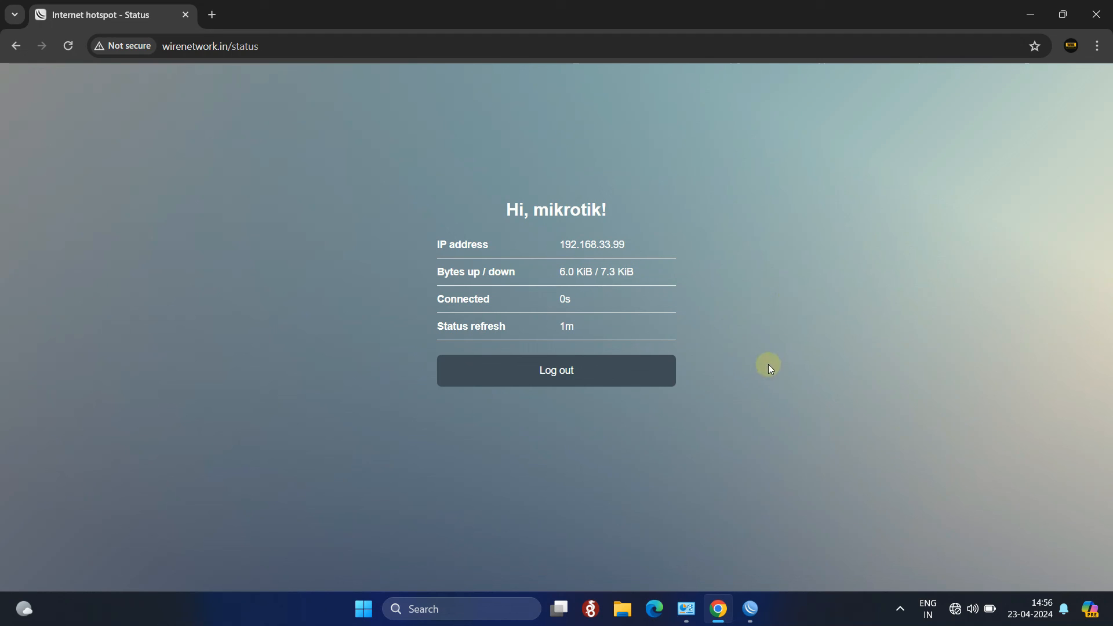
click(963, 609)
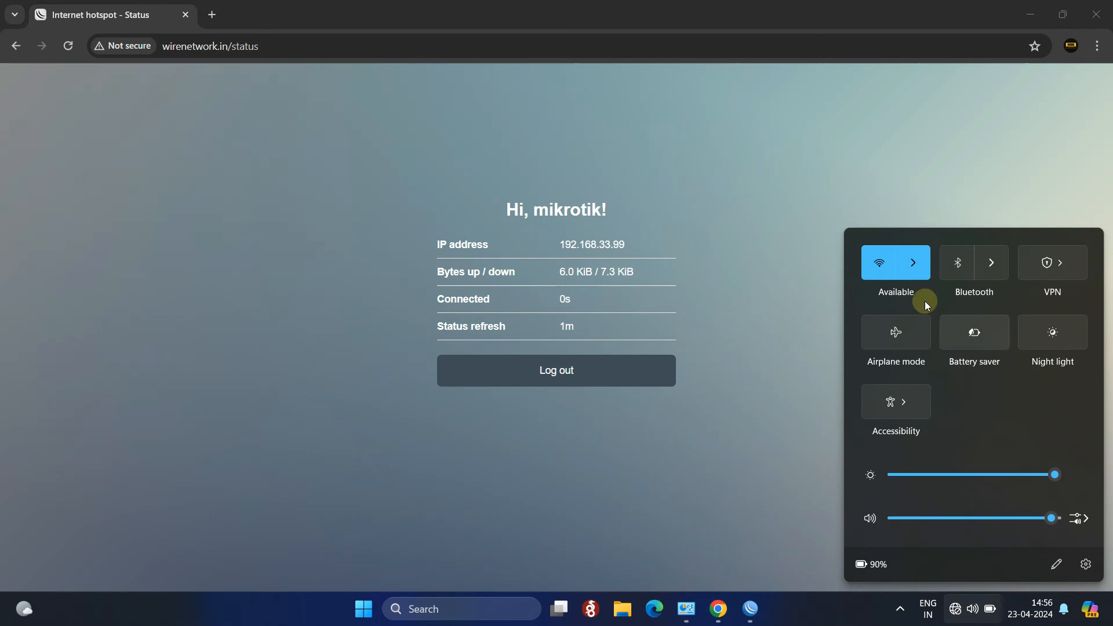
click(918, 274)
click(766, 231)
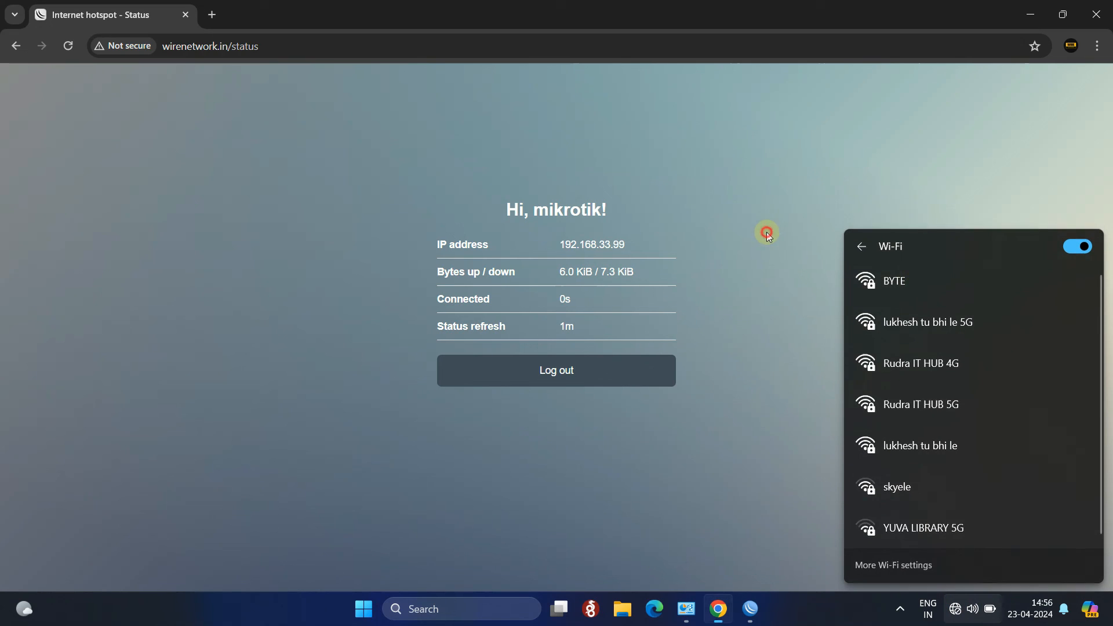
Open YouTube in a new browser tab and browse its home page to test internet access.
click(212, 14)
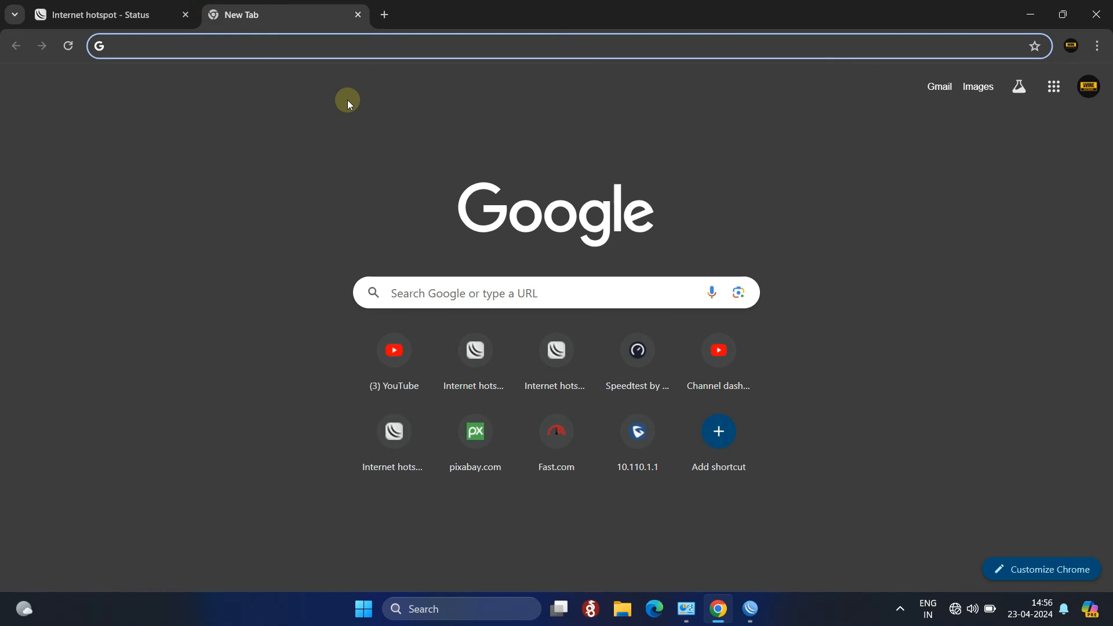
click(390, 350)
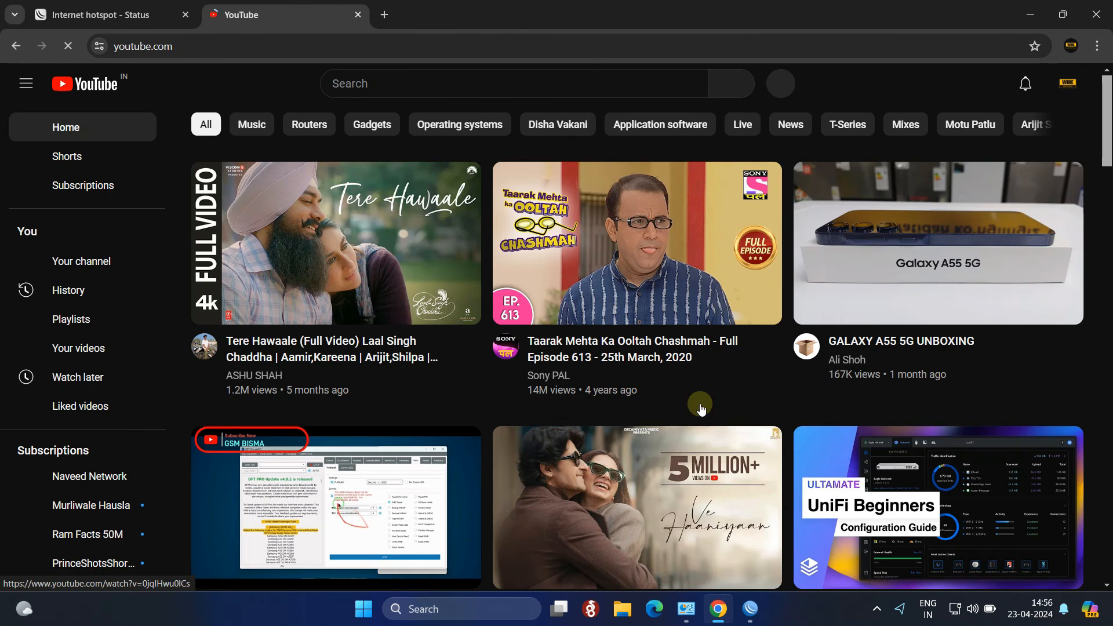
scroll(659, 398, down, 12)
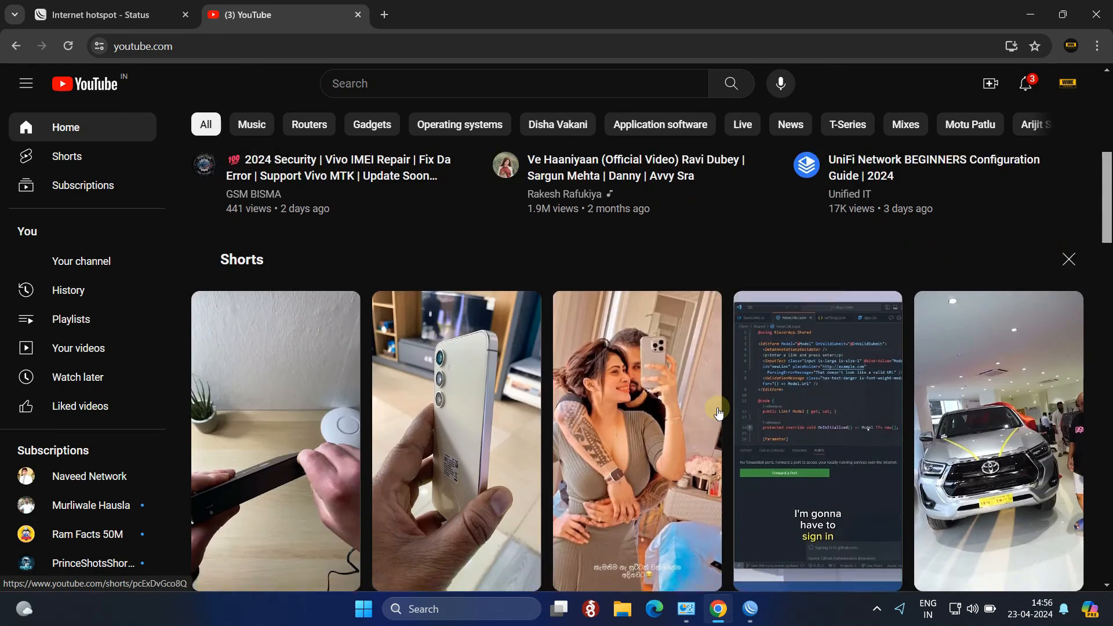
Play the "I Built a NAS: One Year Later" video on YouTube, and start a speed test on speedtest.net in a new tab.
scroll(719, 412, down, 12)
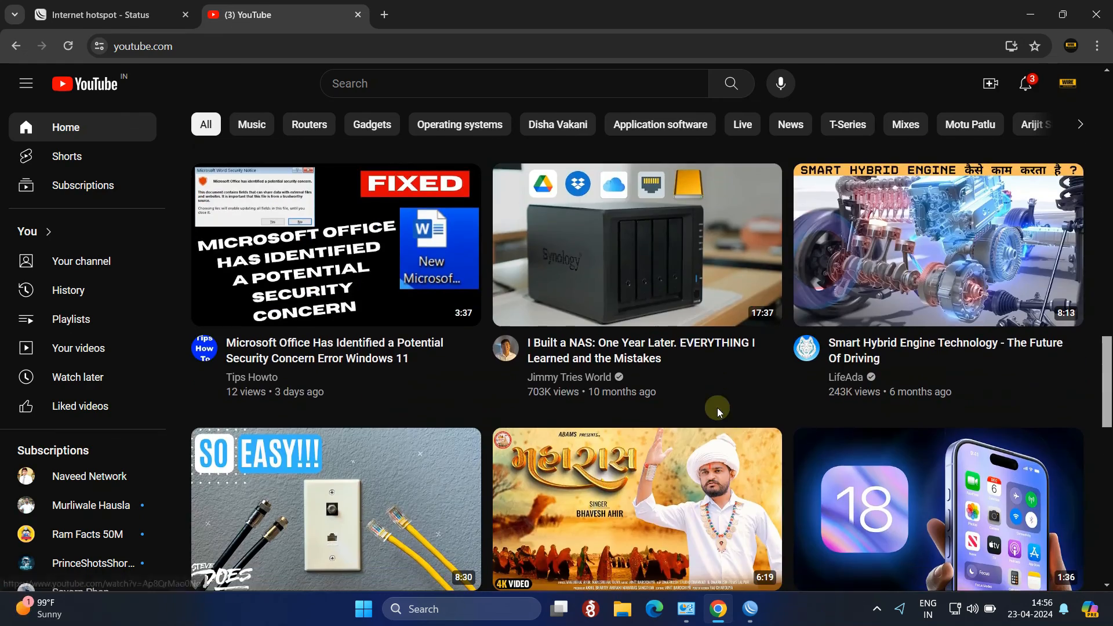
click(601, 266)
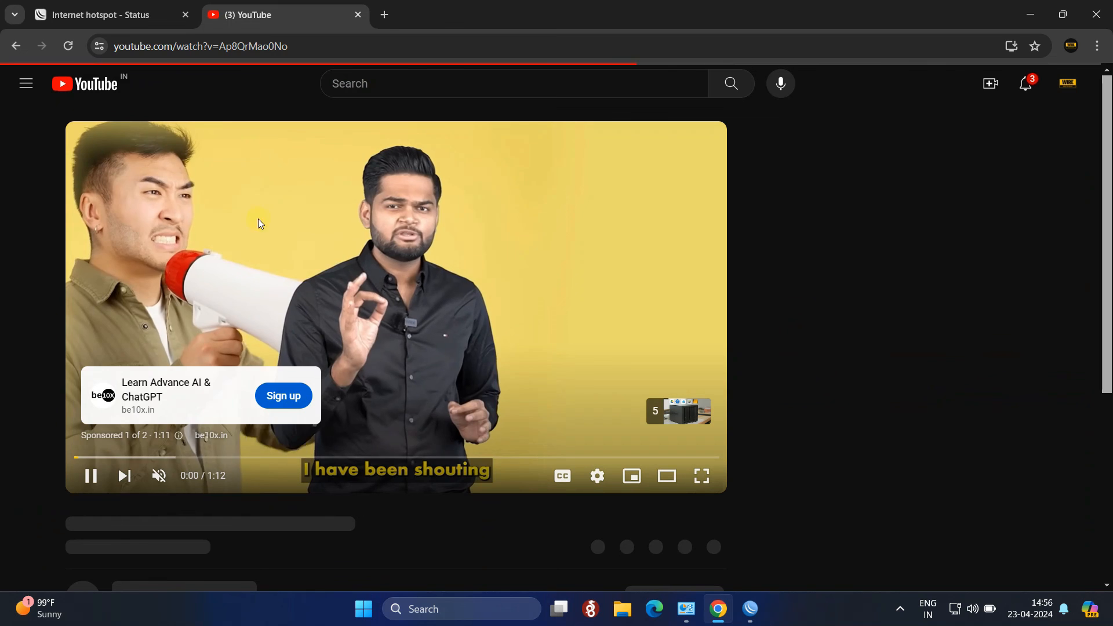
click(383, 14)
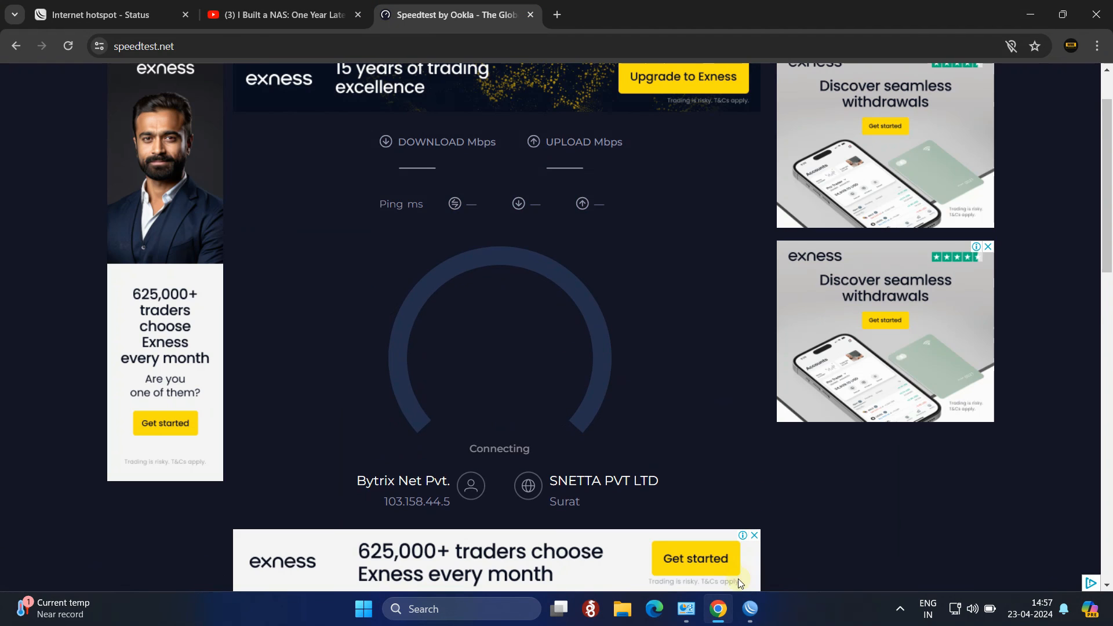
Switch to WinBox, check the Tx rate in the hotspot host's traffic details for 192.168.33.100, and close the host window.
mouse_move(752, 607)
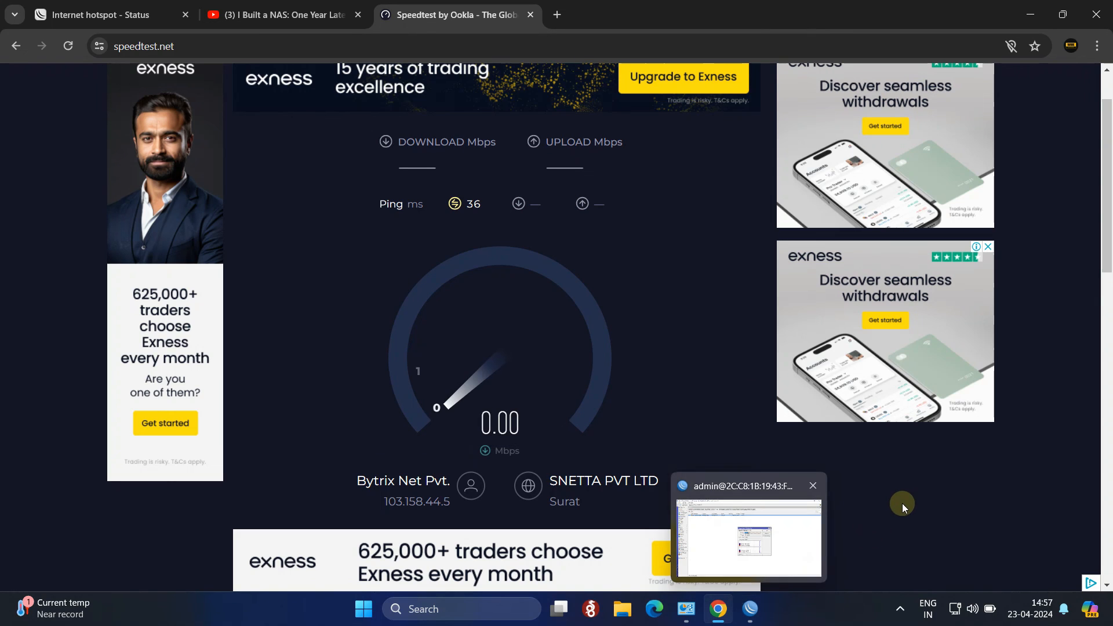
click(752, 608)
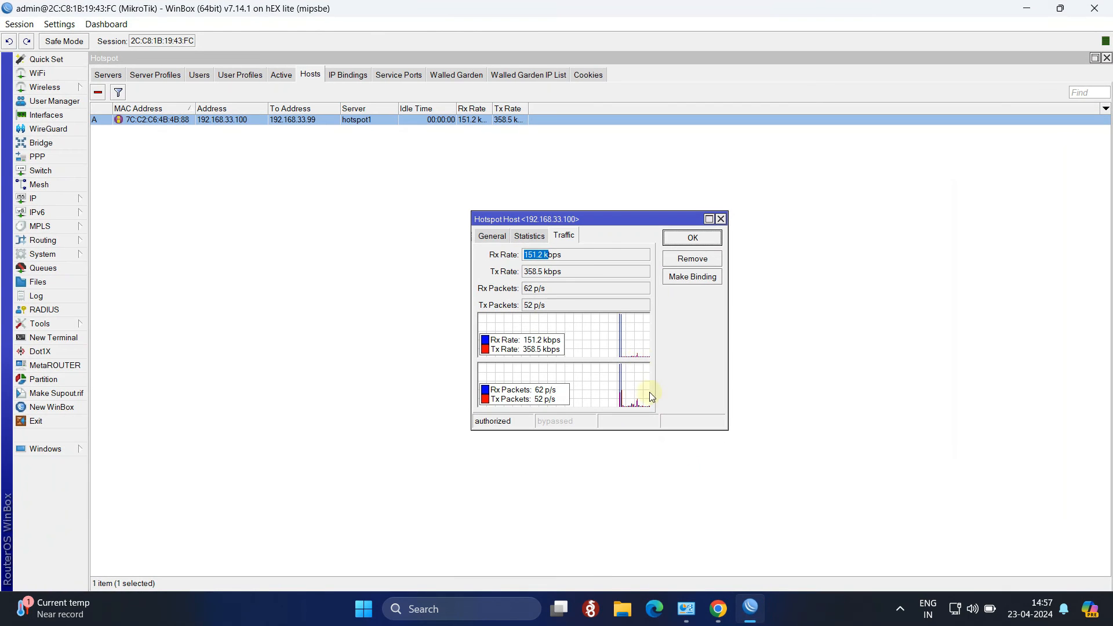
drag(572, 273, 519, 274)
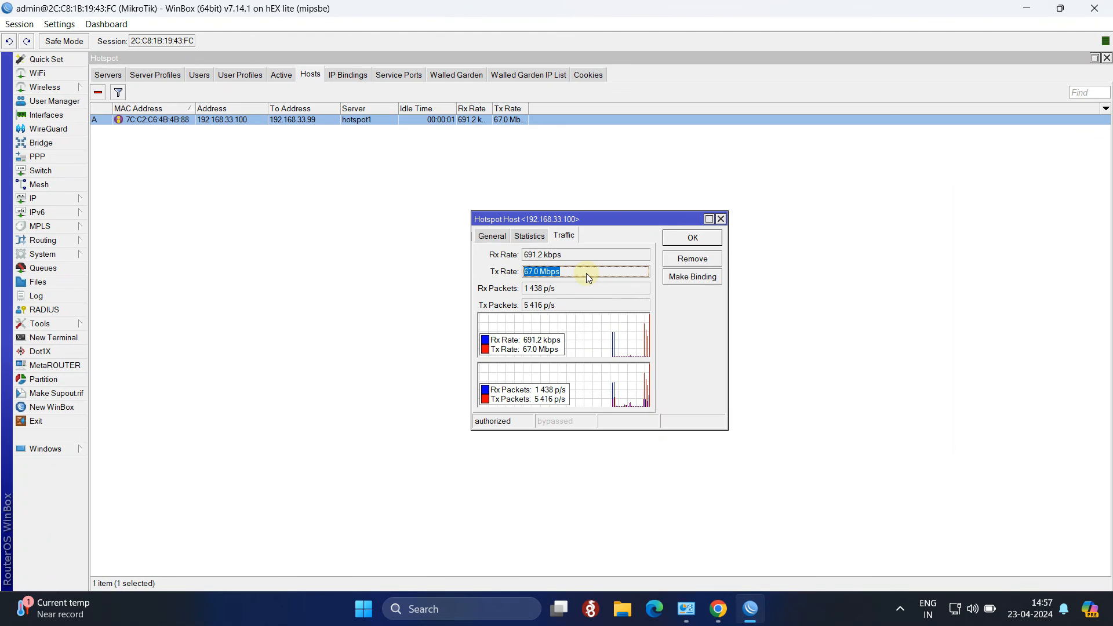
click(692, 239)
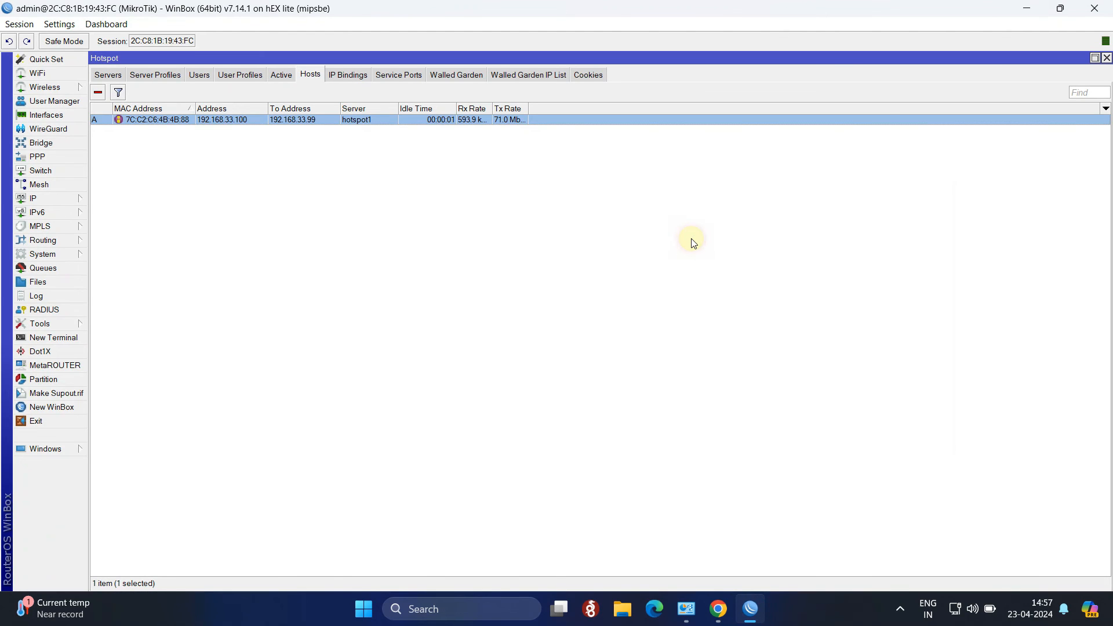
click(666, 216)
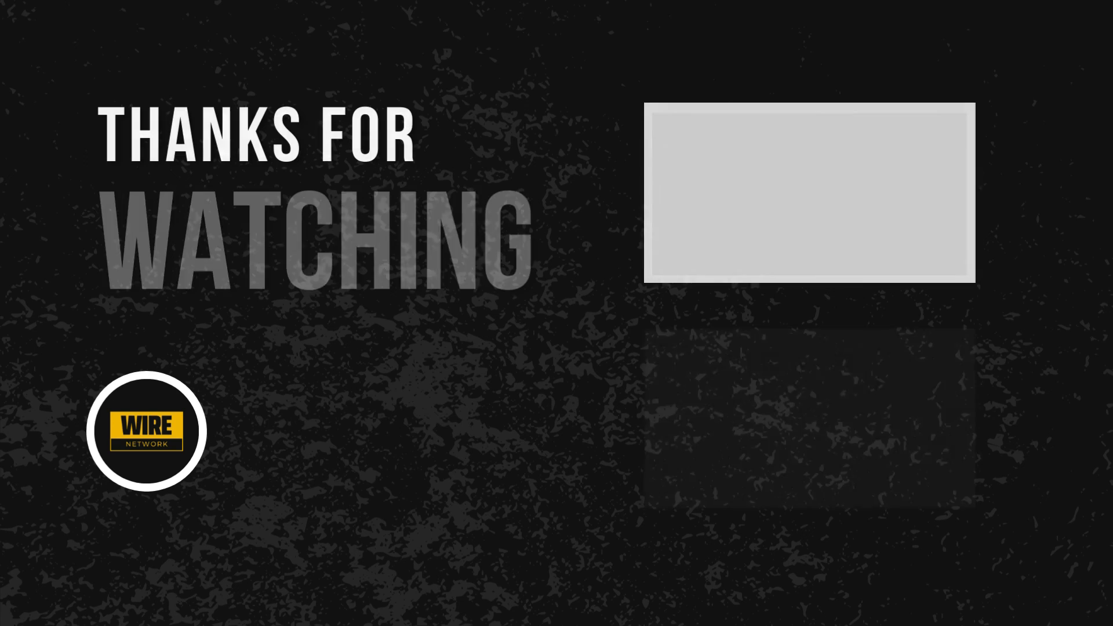